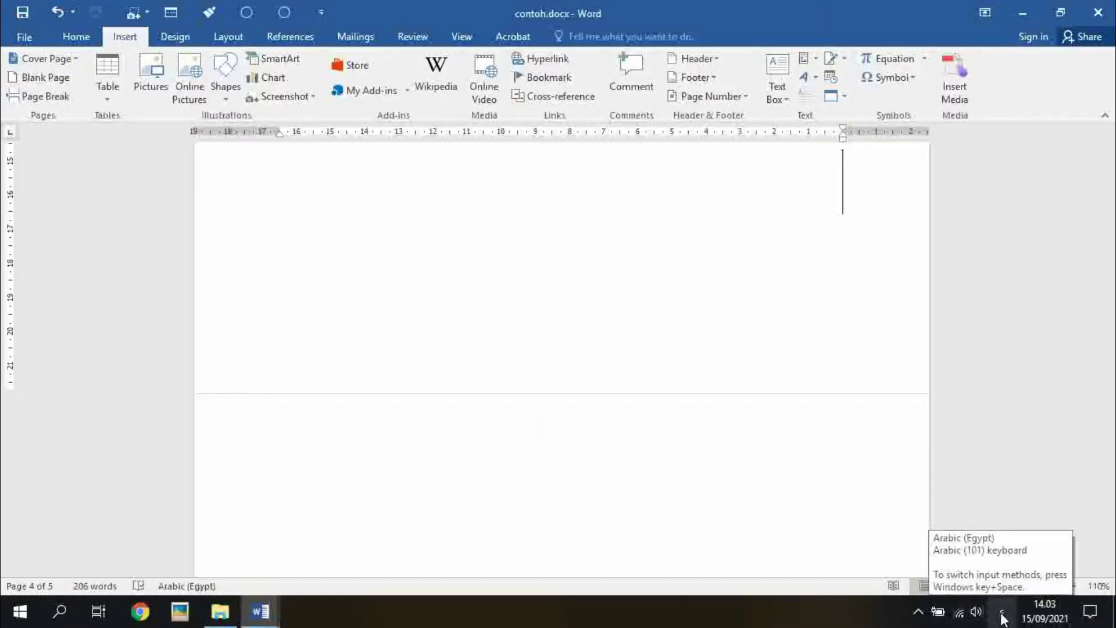
Step: Switch the keyboard input language from English (United States) to Arabic (Egypt)
click(1001, 617)
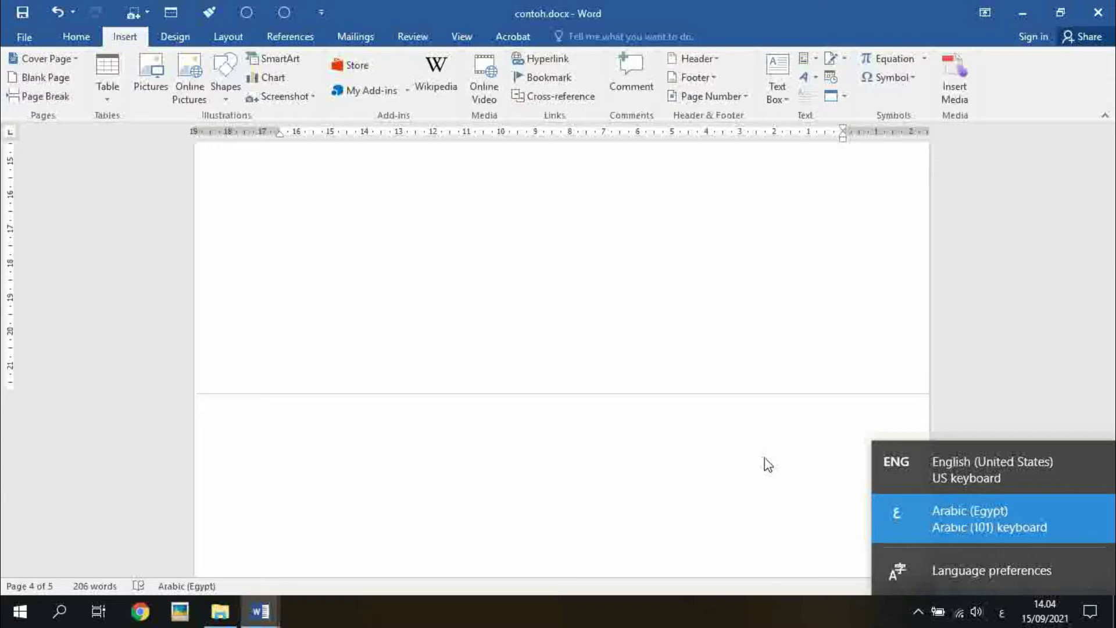
Step: Dismiss the input language list, keeping Arabic (Egypt) active, and return to the page
click(733, 459)
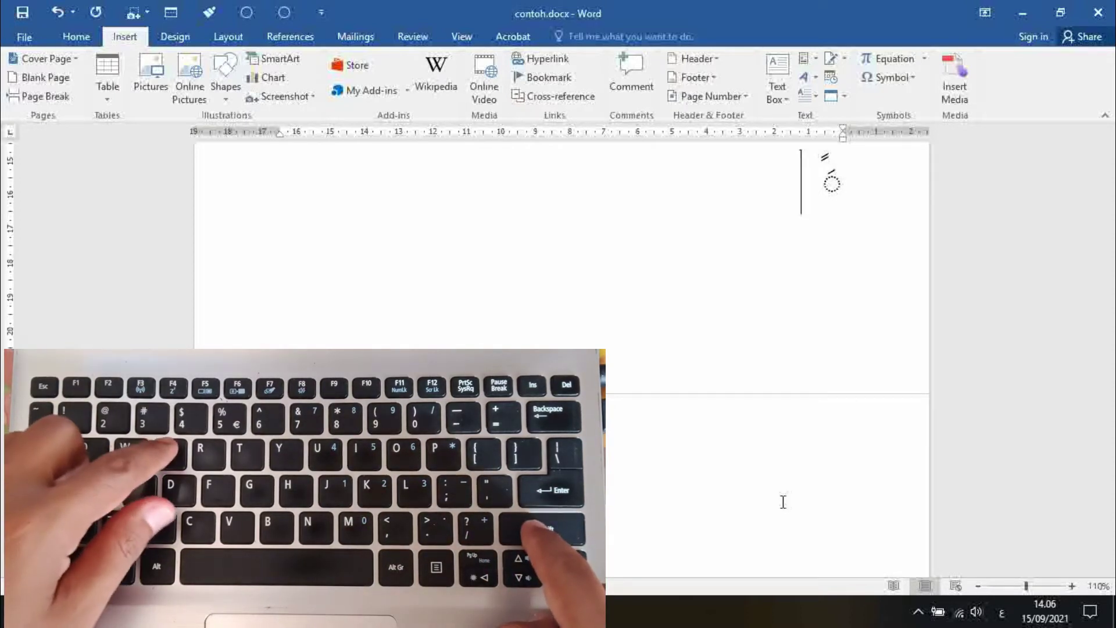
Step: Type more Arabic characters and harakat, including fathatan, kasra and kasratan, on the first line
text(ع)
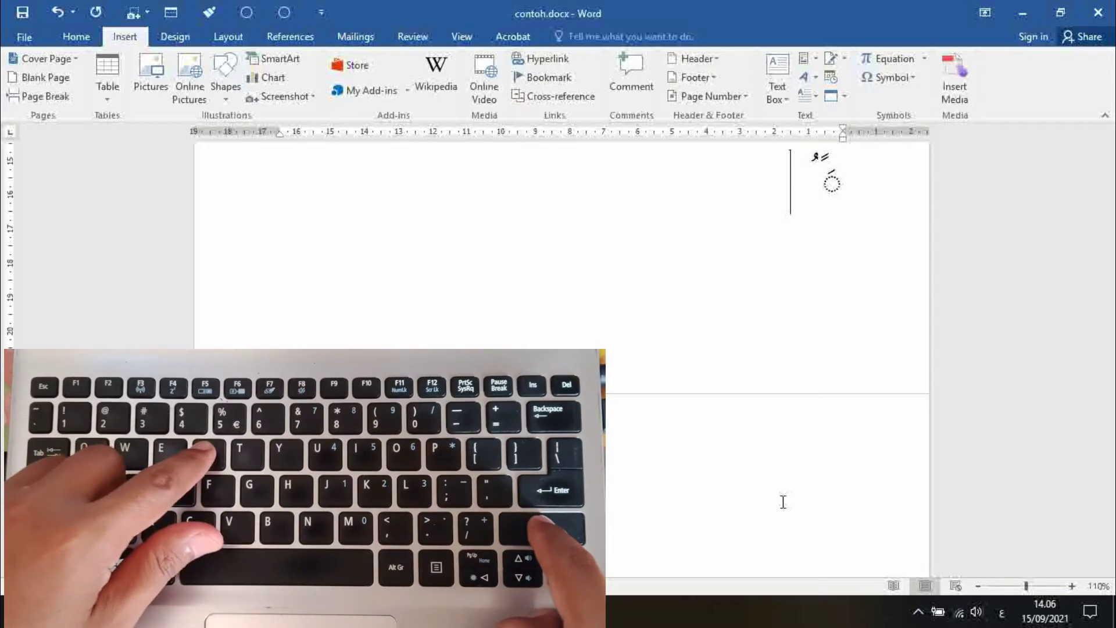
text(ع)
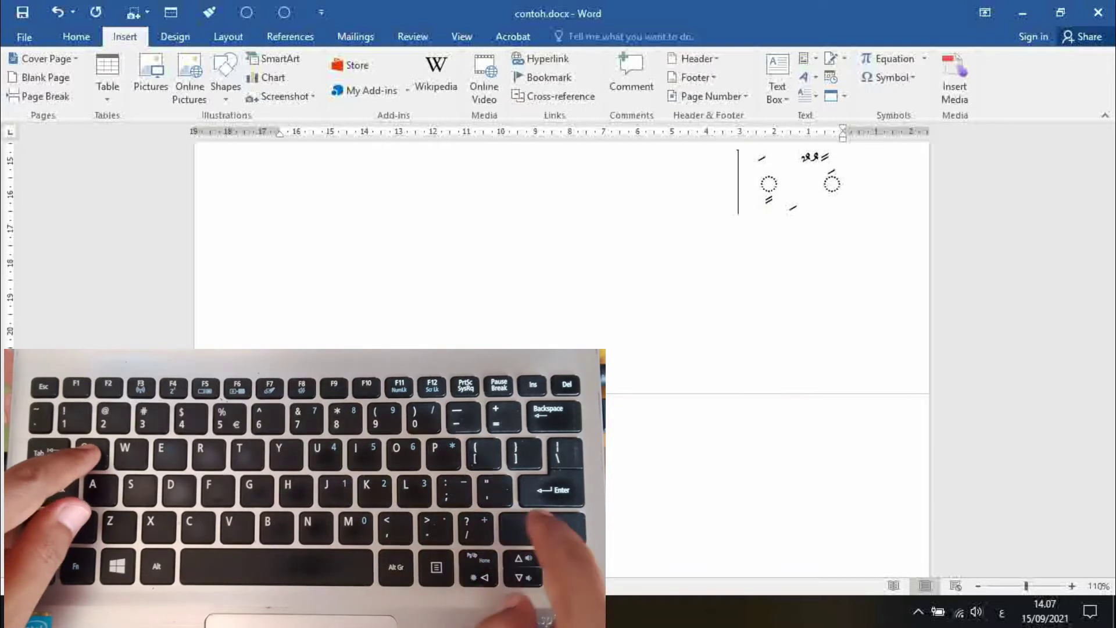
text(ًٌَ)
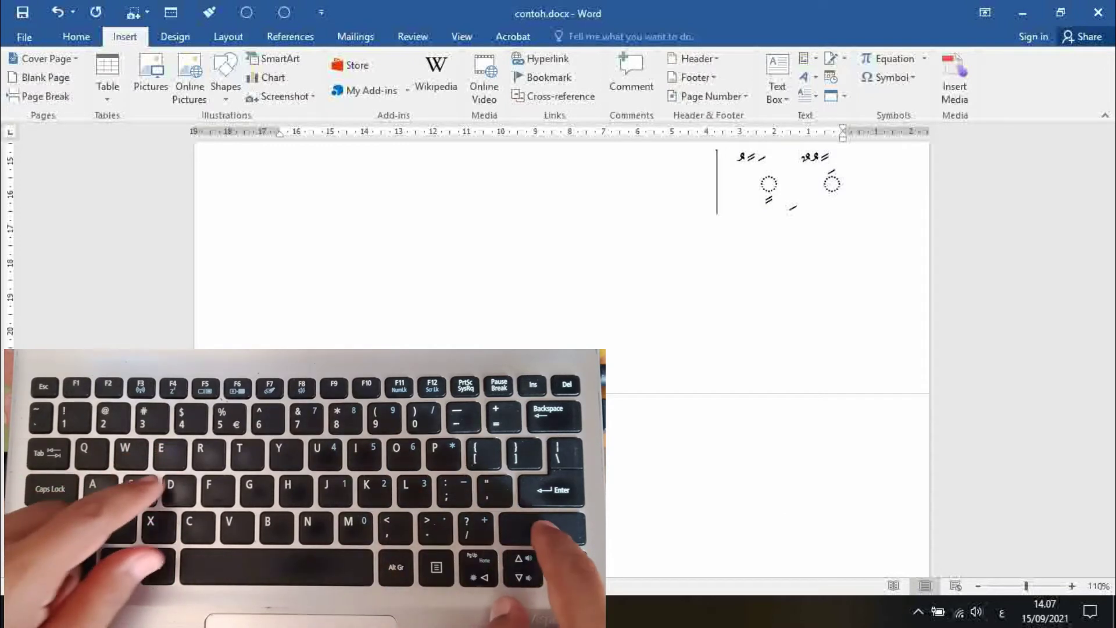
text(ق)
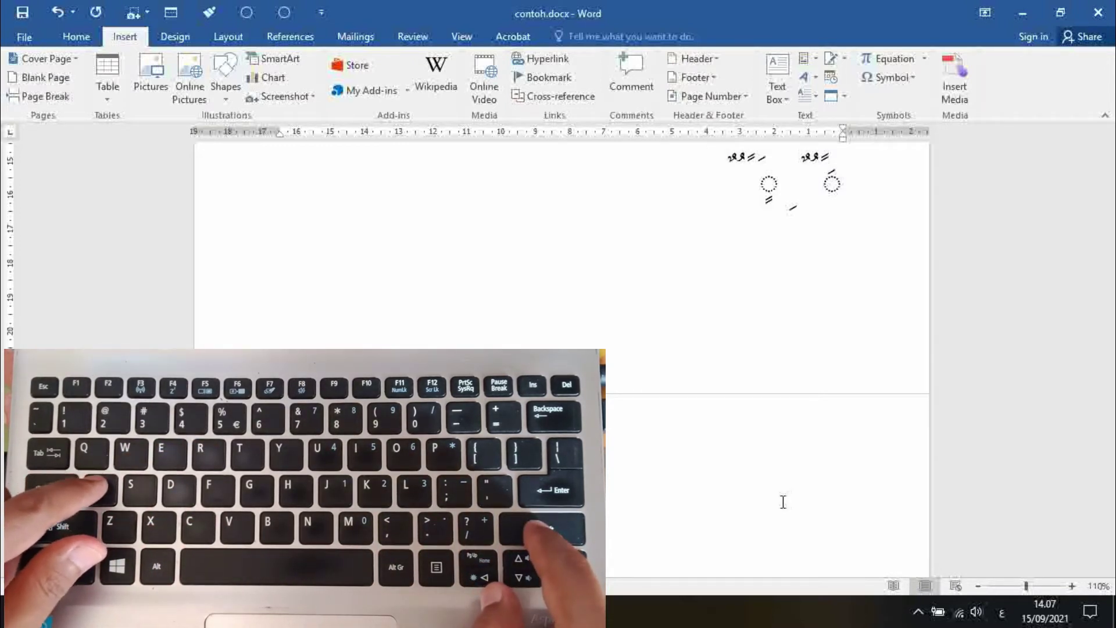
text(ِ)
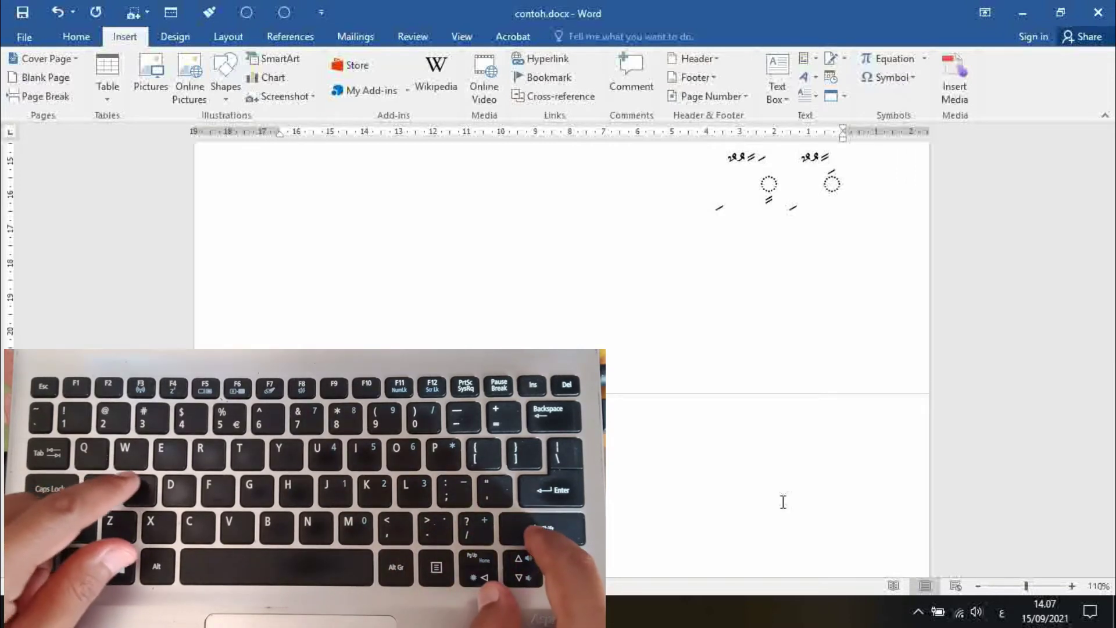
text(بٍ)
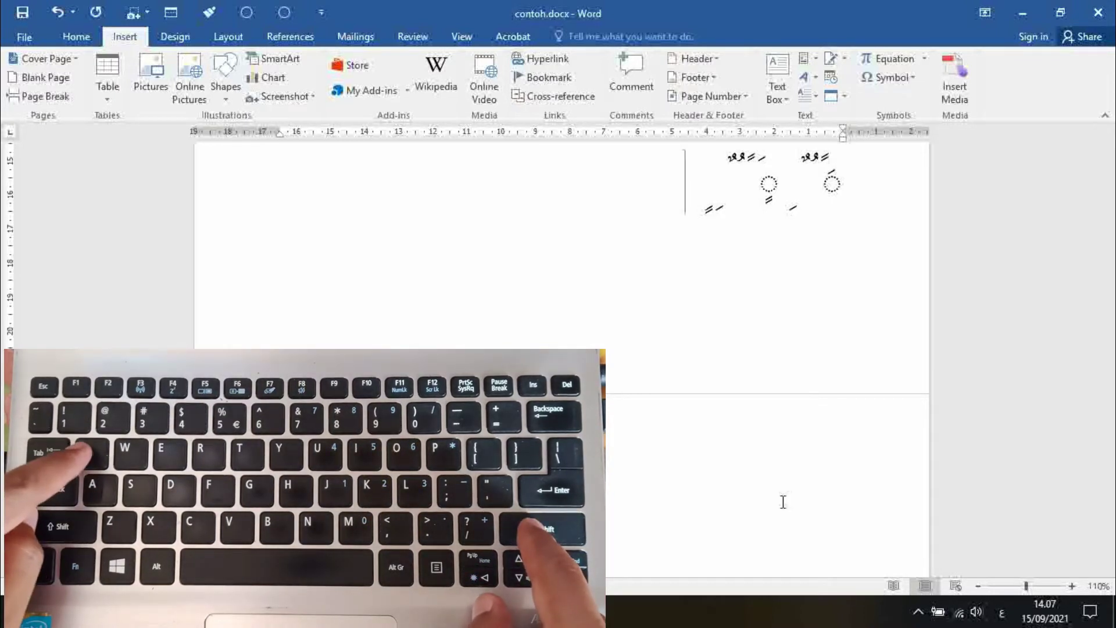
Step: Type fathatan, dammatan, kasratan, fatha and damma, followed by two sukun marks
text(َ)
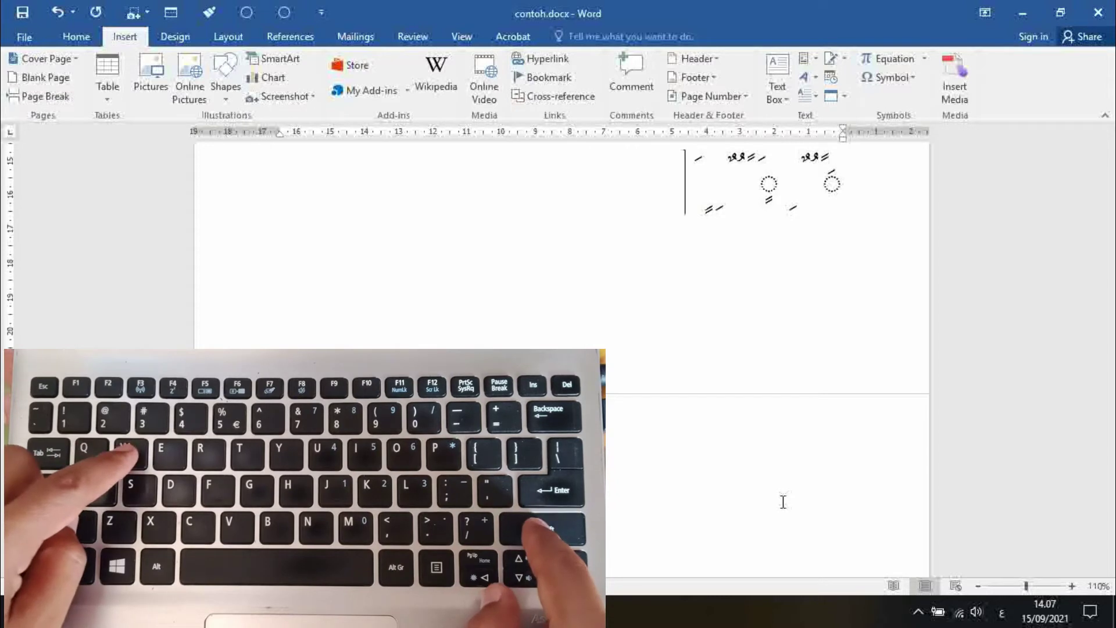
text(ً)
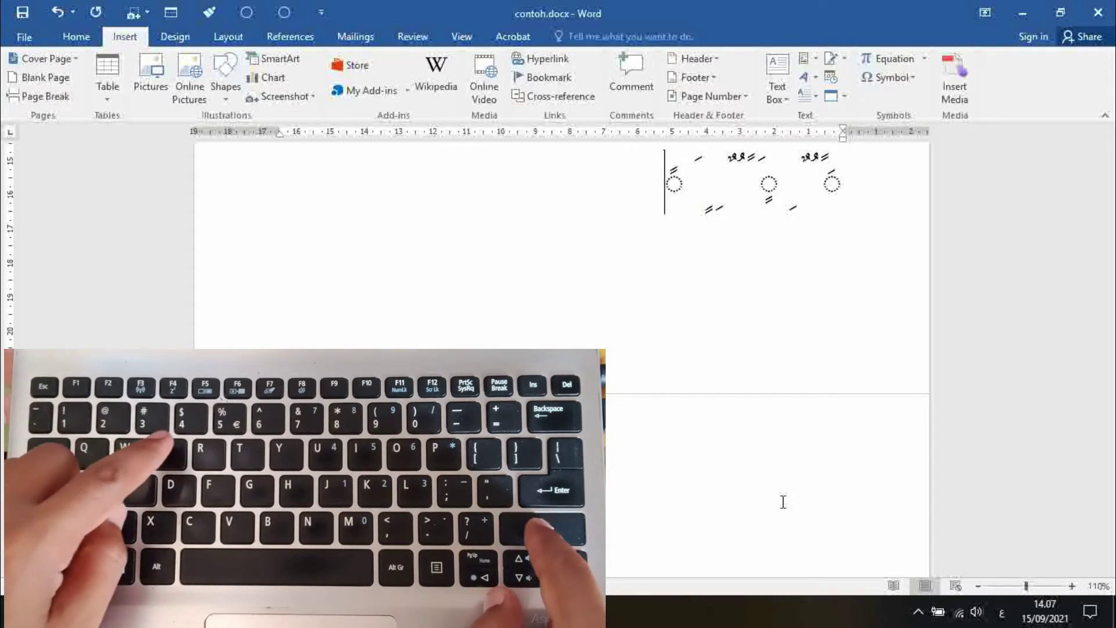
text(ُ)
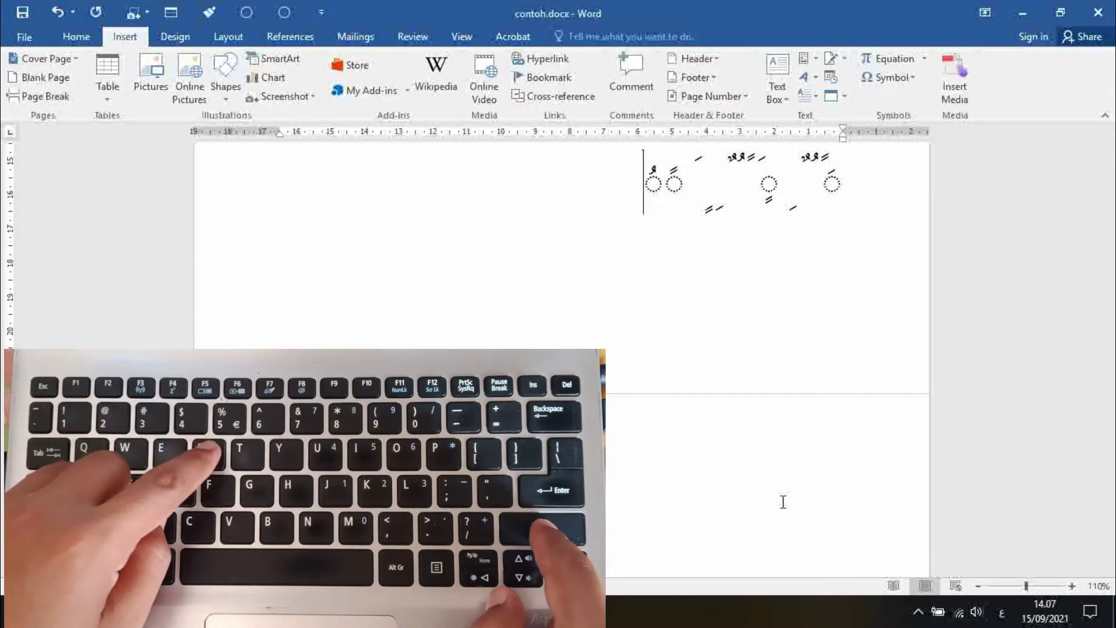
text(ٌ)
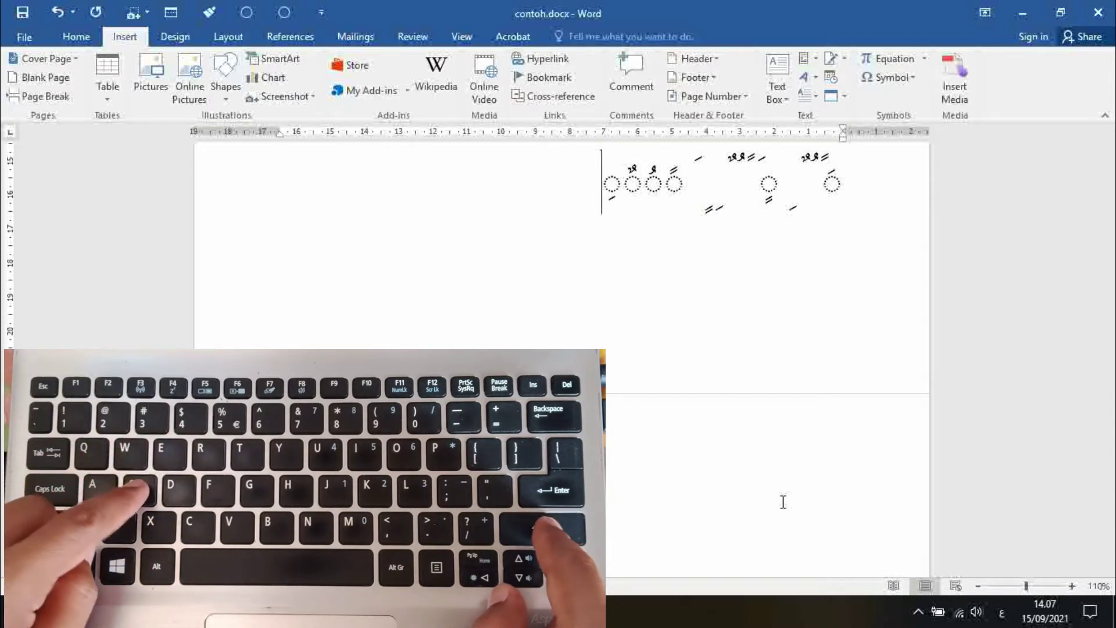
text(ٍ)
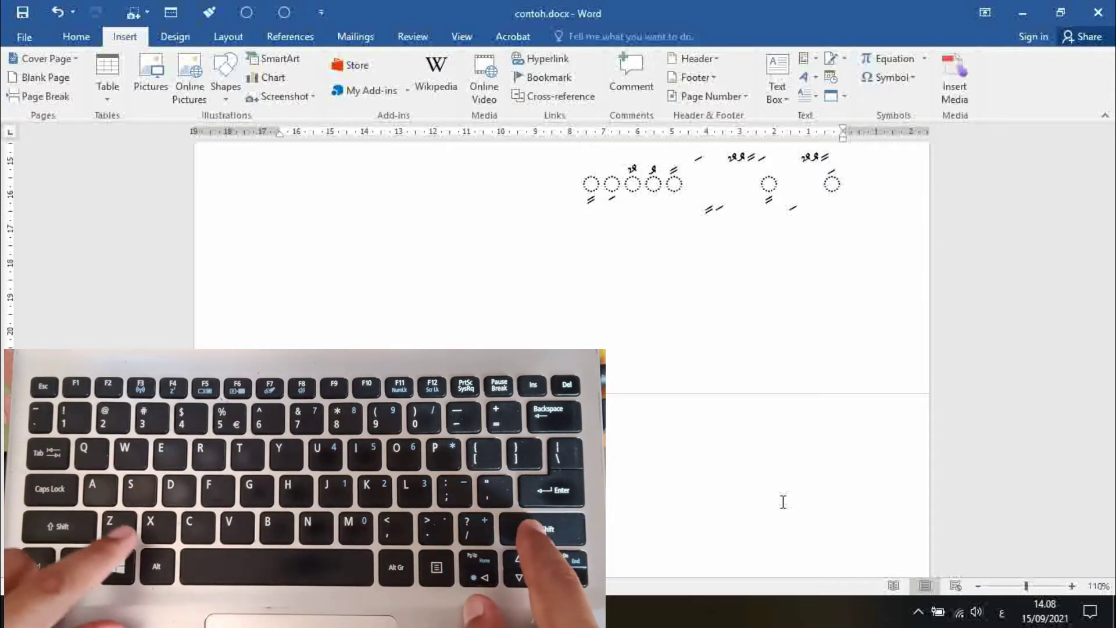
text(ْ)
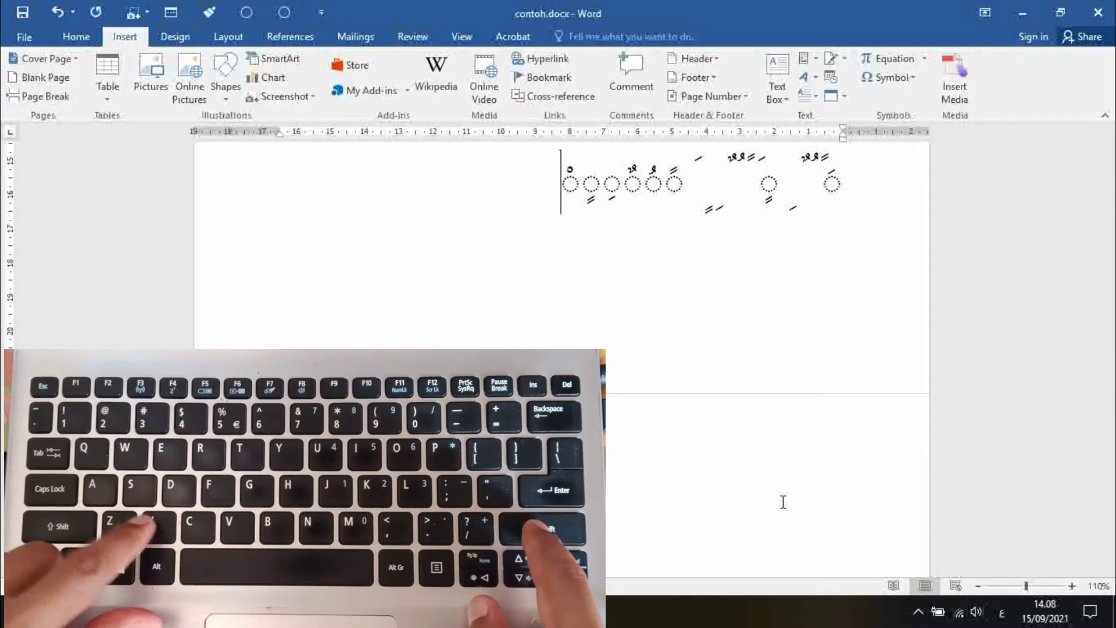
text(ْدَّ)
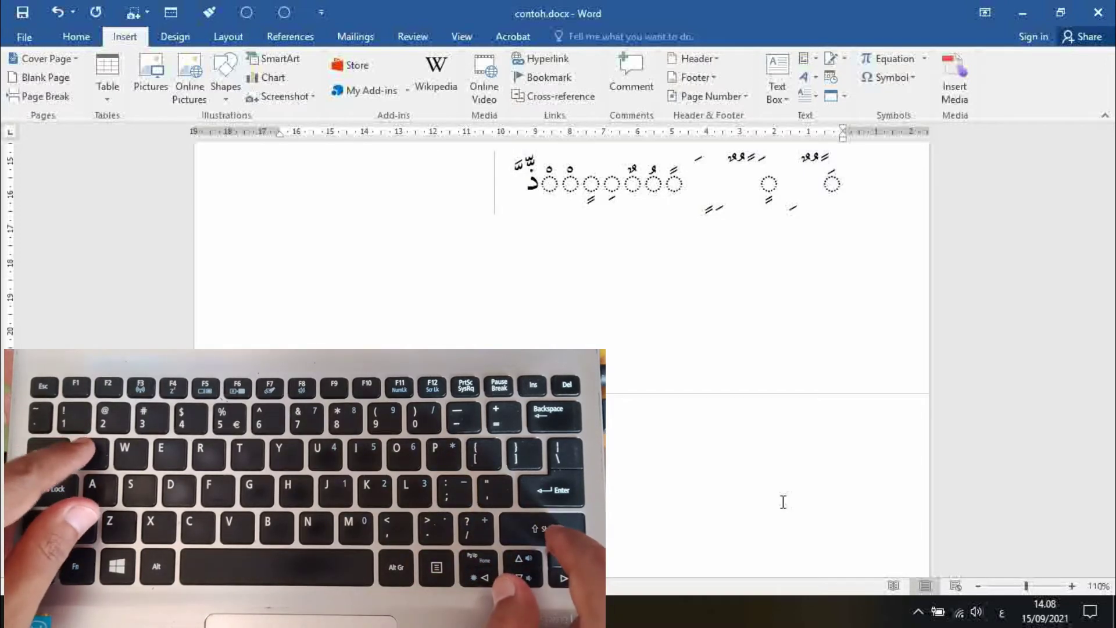
Step: Type the full space-separated harakat set, then the letters أ, إ and إ
text(َ ً )
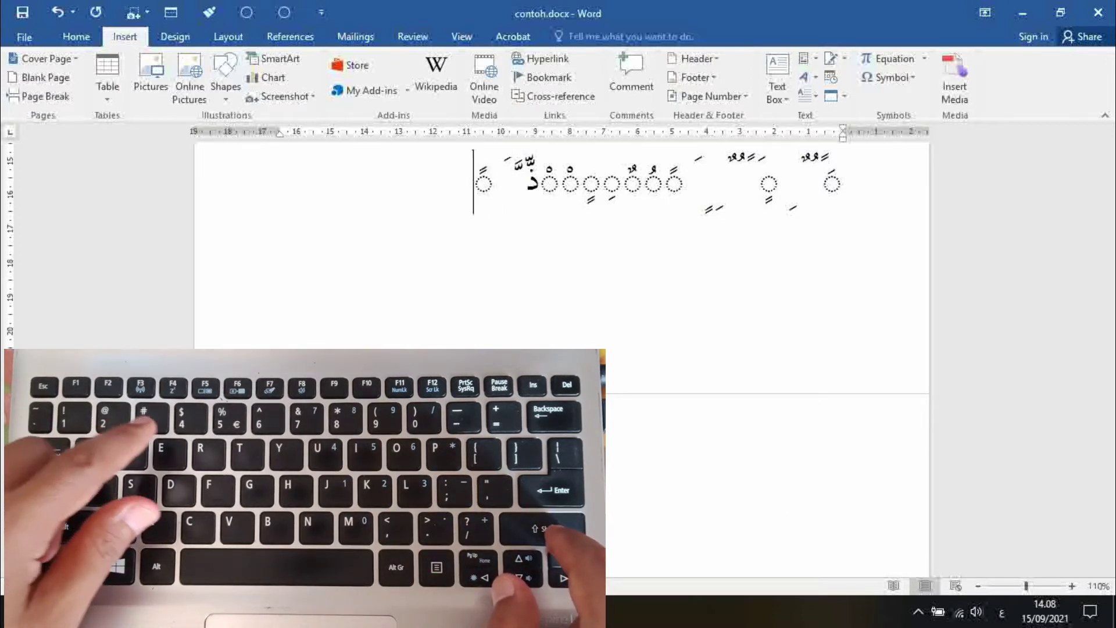
text(ُ ٌ )
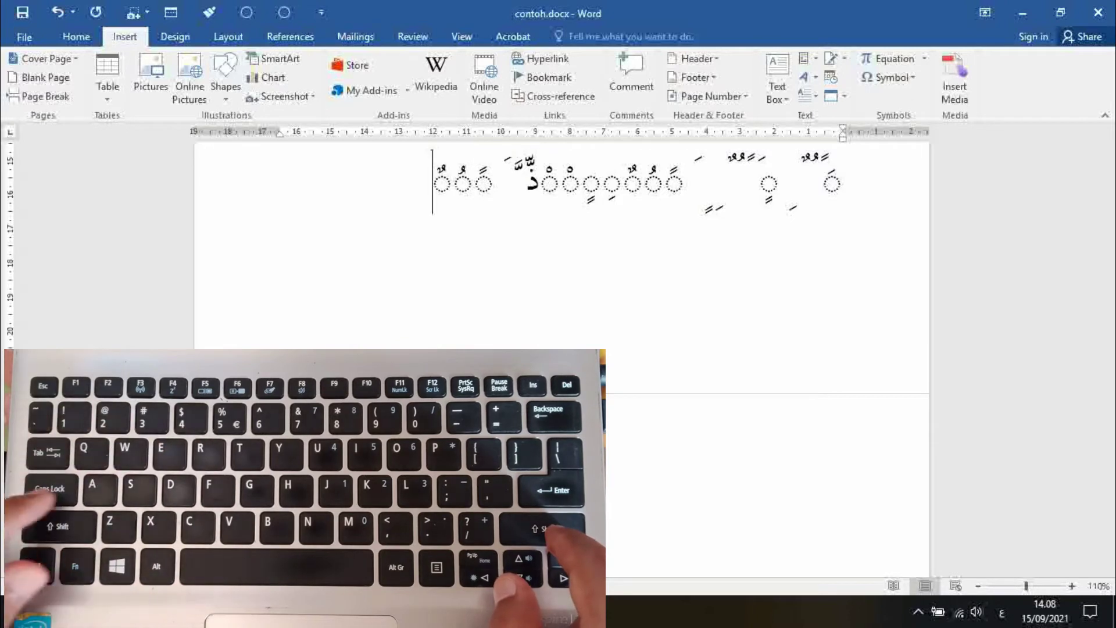
text(ِ )
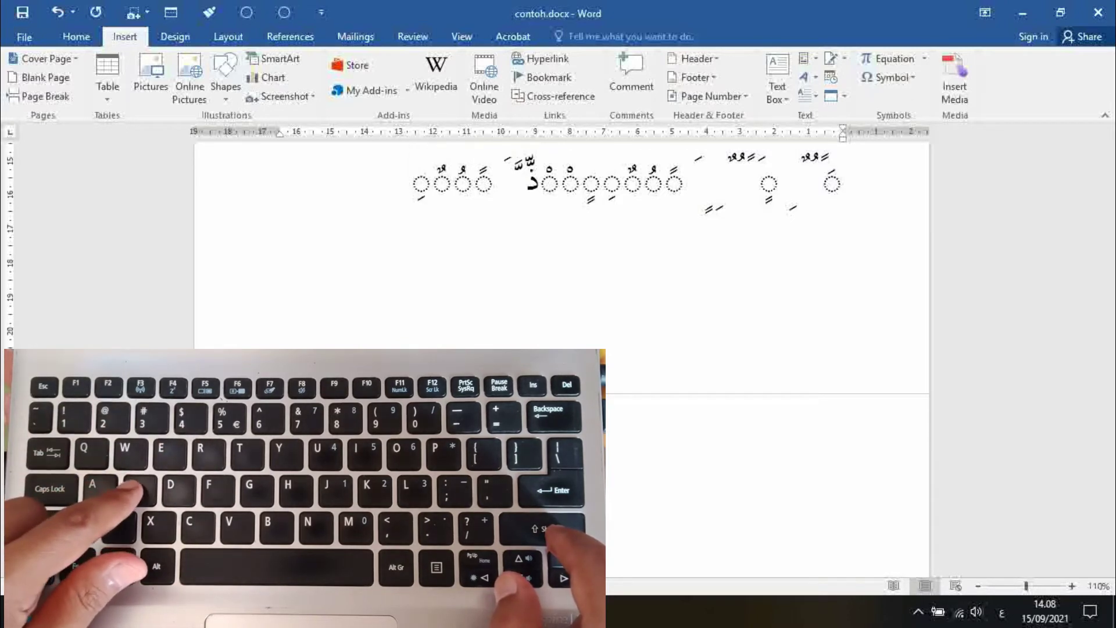
text(ٍ ْ )
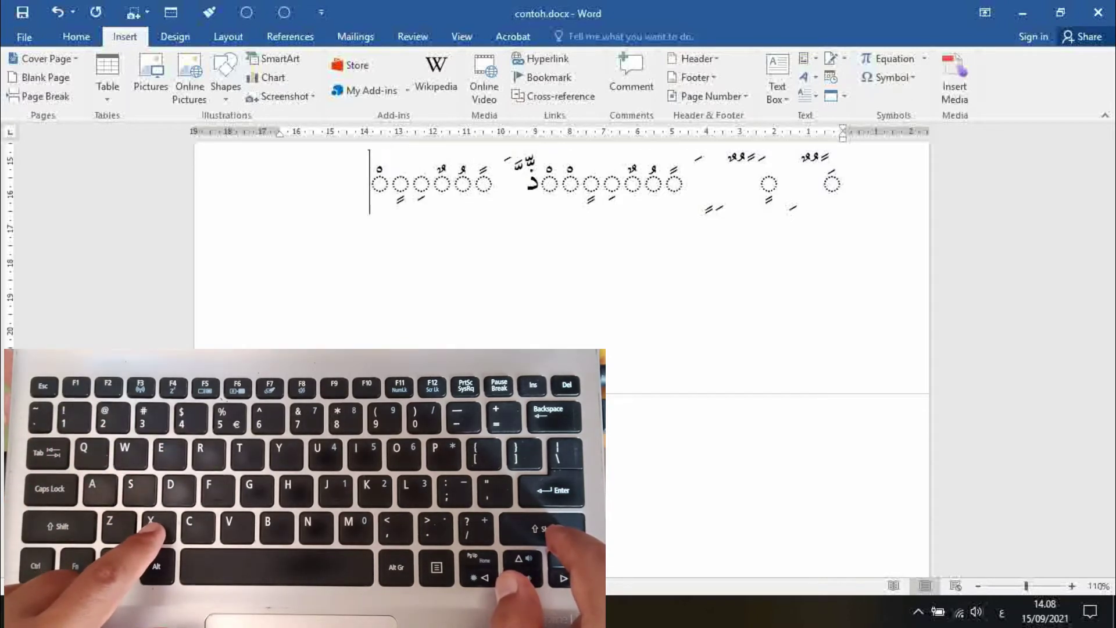
text(ّ)
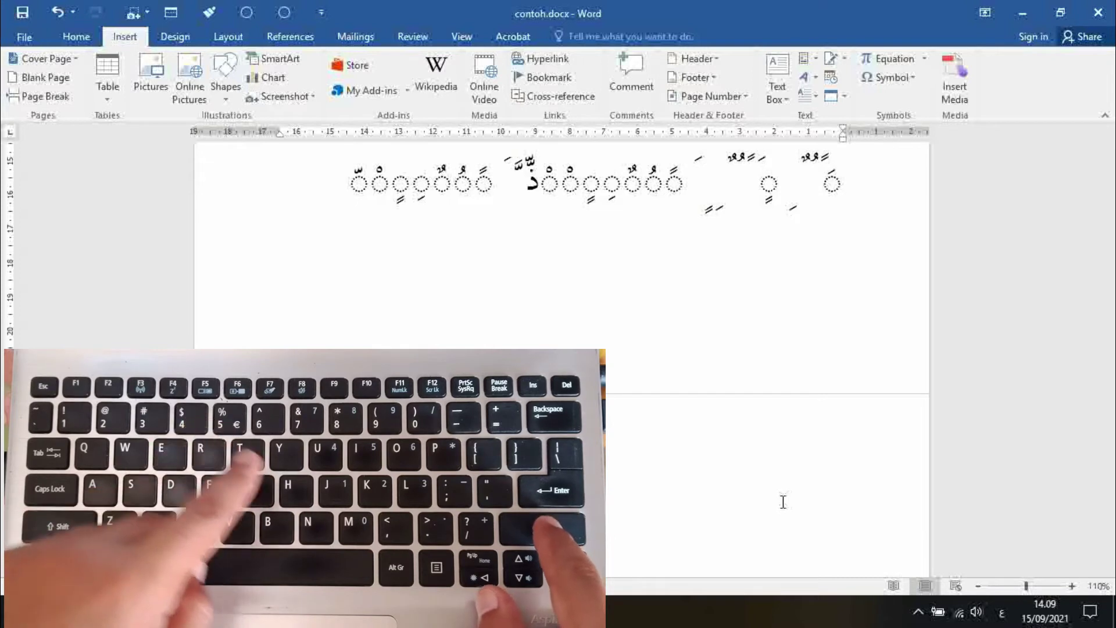
text(أ)
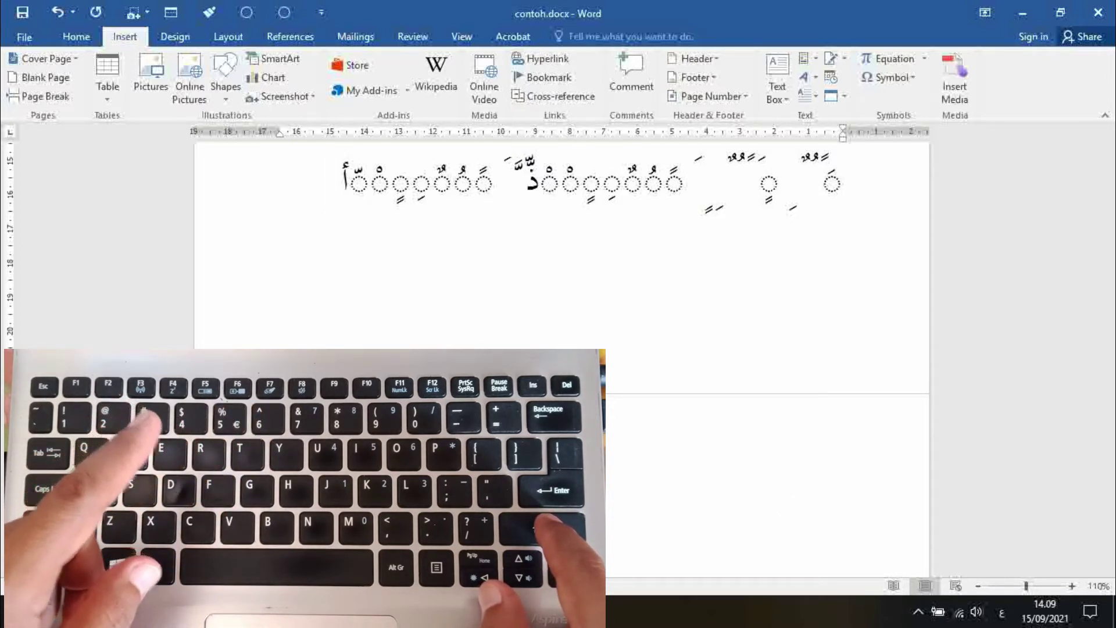
text( إ أ)
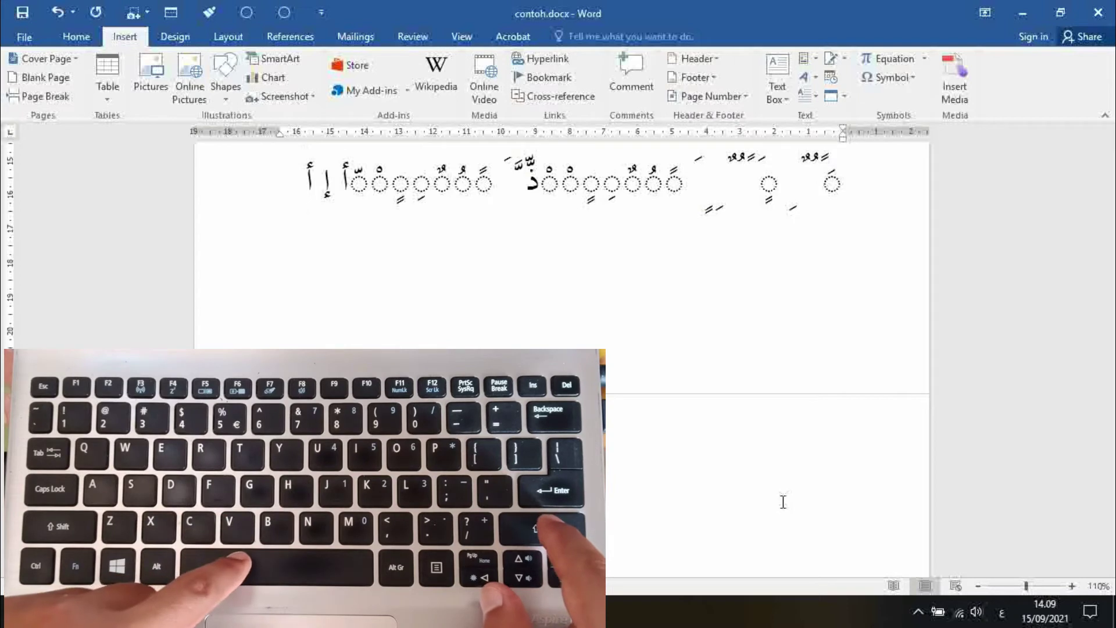
text( إ)
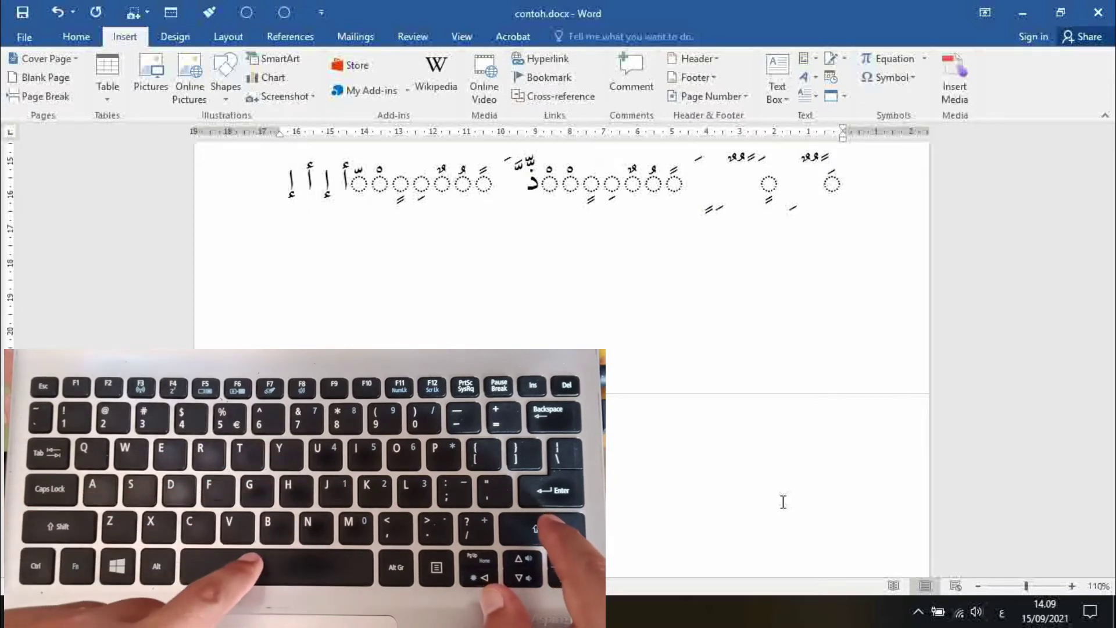
Step: Start a new line and type the alif-hamza letters 'أ إ' twice
key(Return)
text(أ)
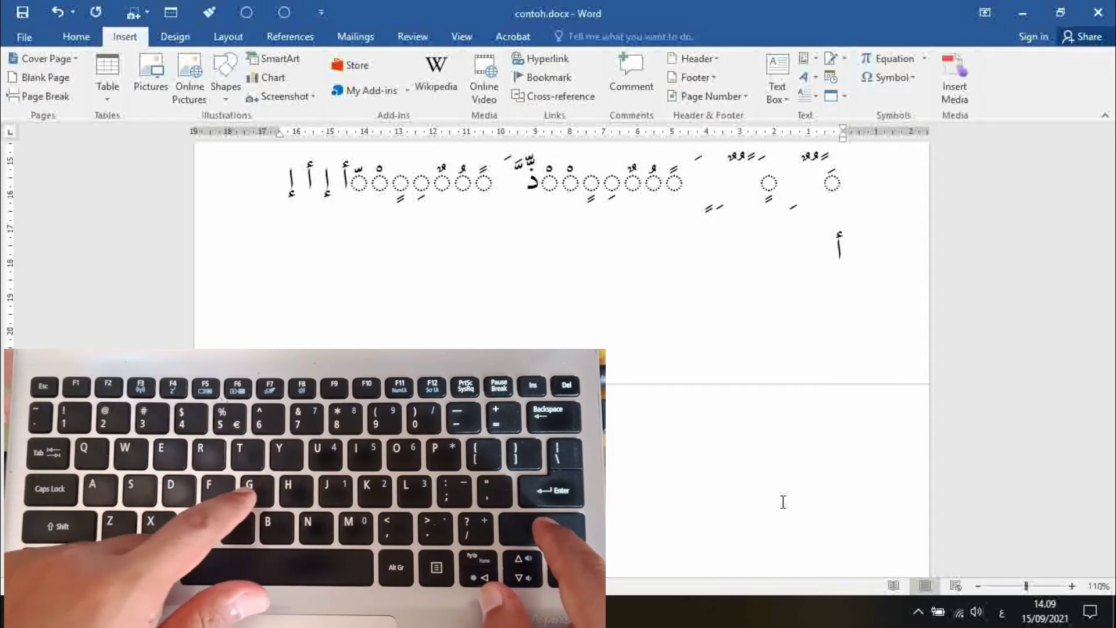
text( إ ◌َ◌ً◌ُ◌ٌ◌ِ◌ٍ◌ْ◌ّ)
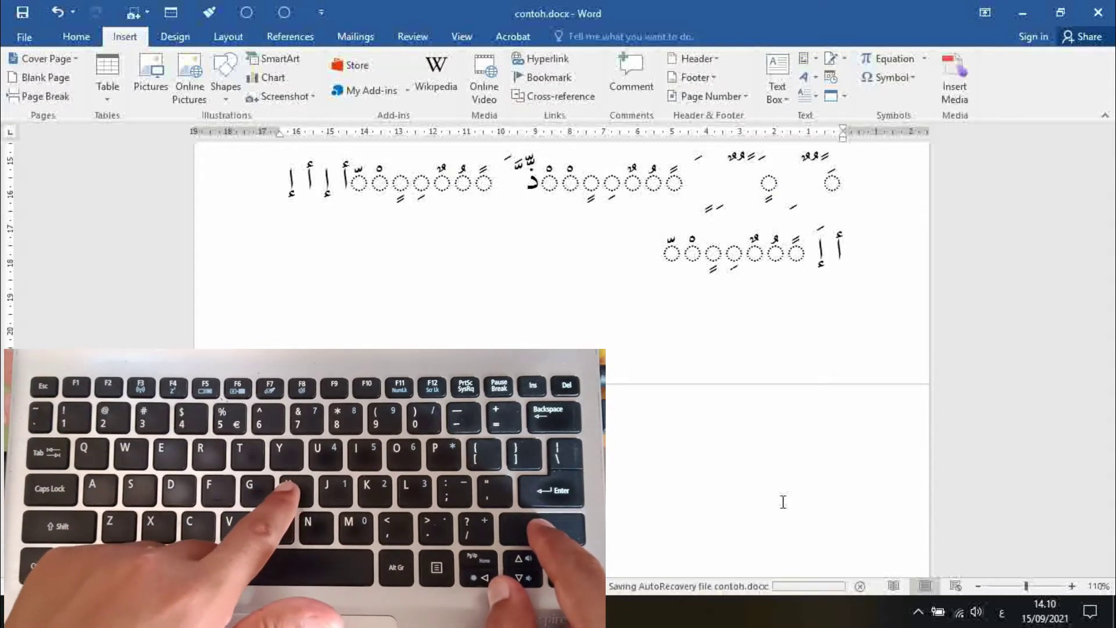
text(أ )
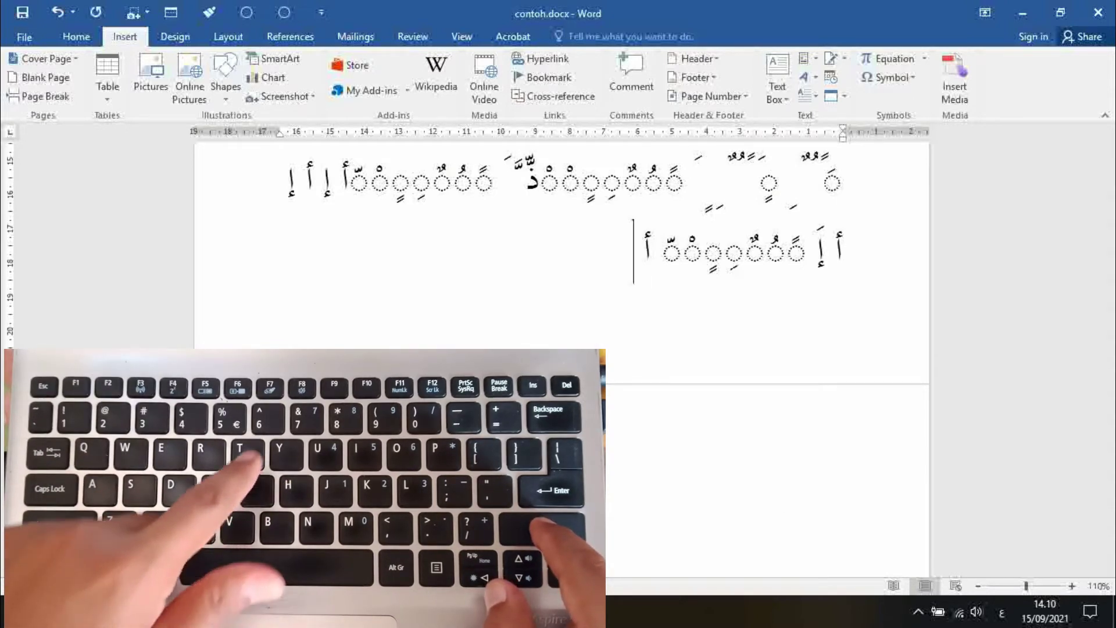
text(إ)
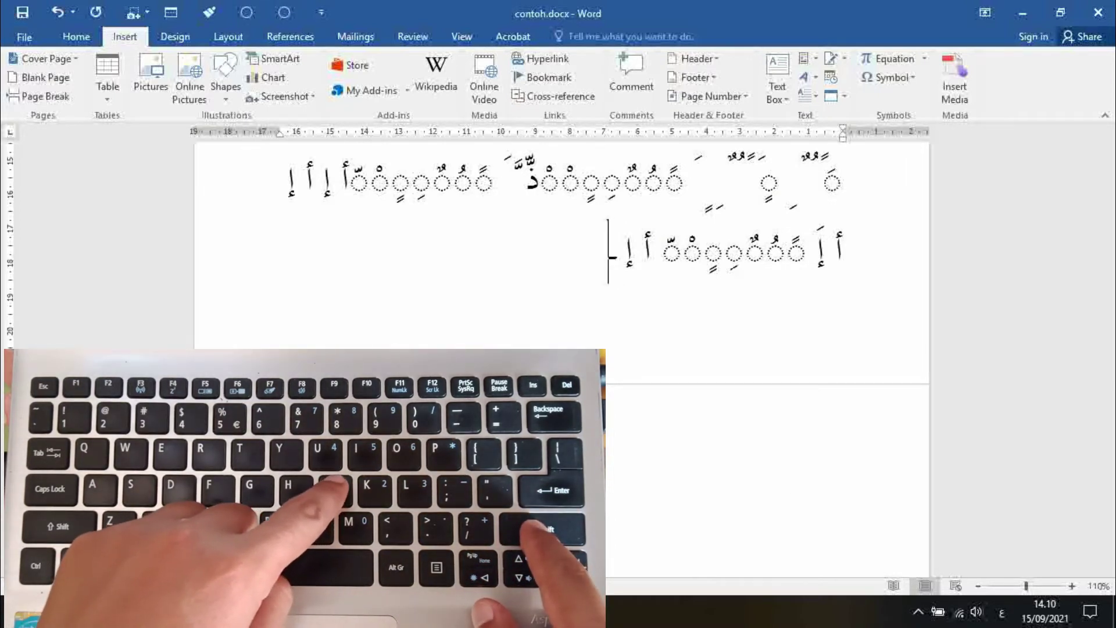
Step: Add a tatweel-stretched ذ (ــــذ) to the end of the second line
text(ـ)
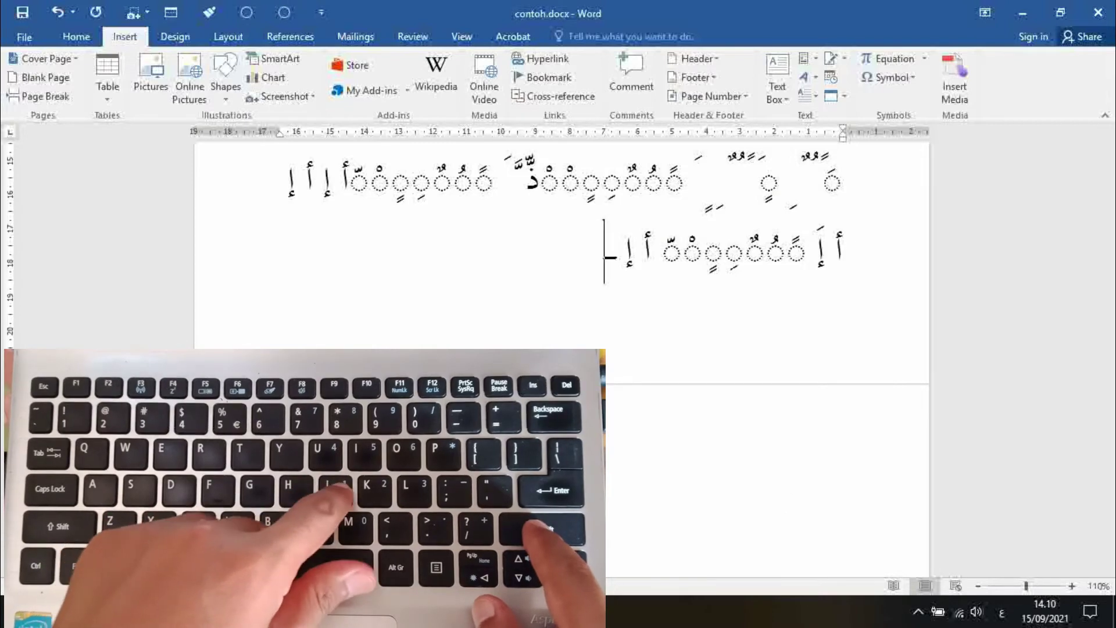
text(ـــ)
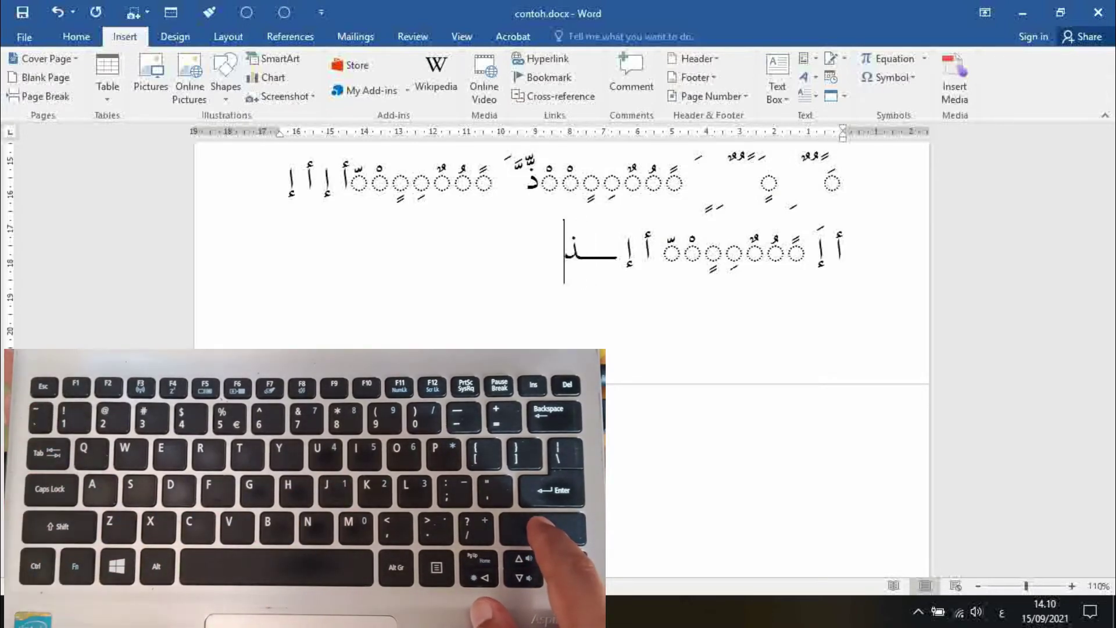
text(ذ)
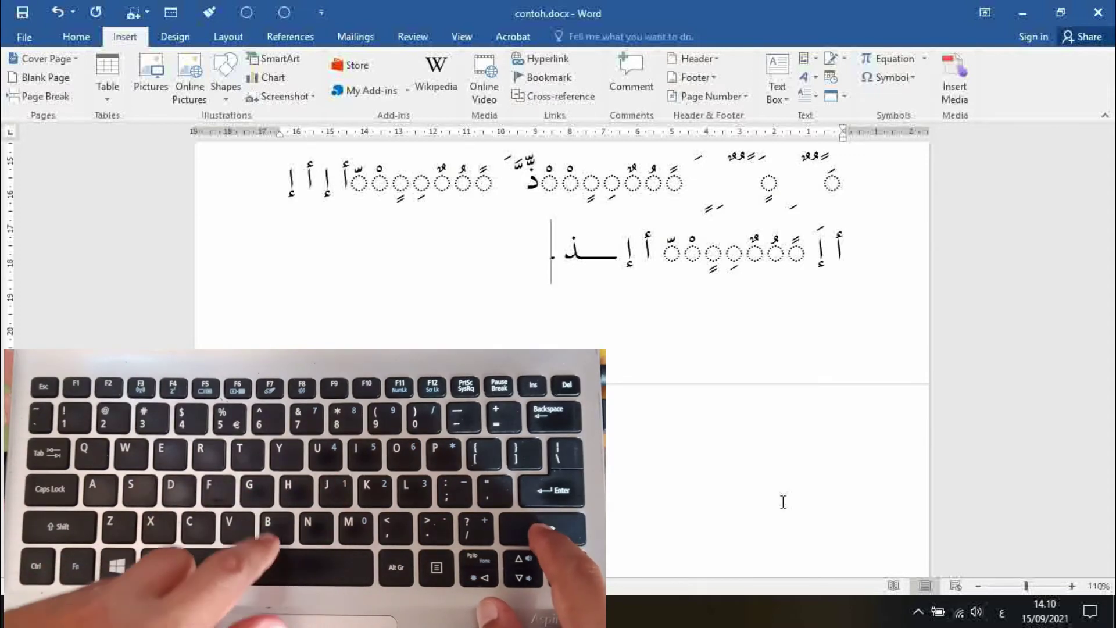
Step: End the second line with a dot, tatweel strokes and Arabic commas (،)
text(.)
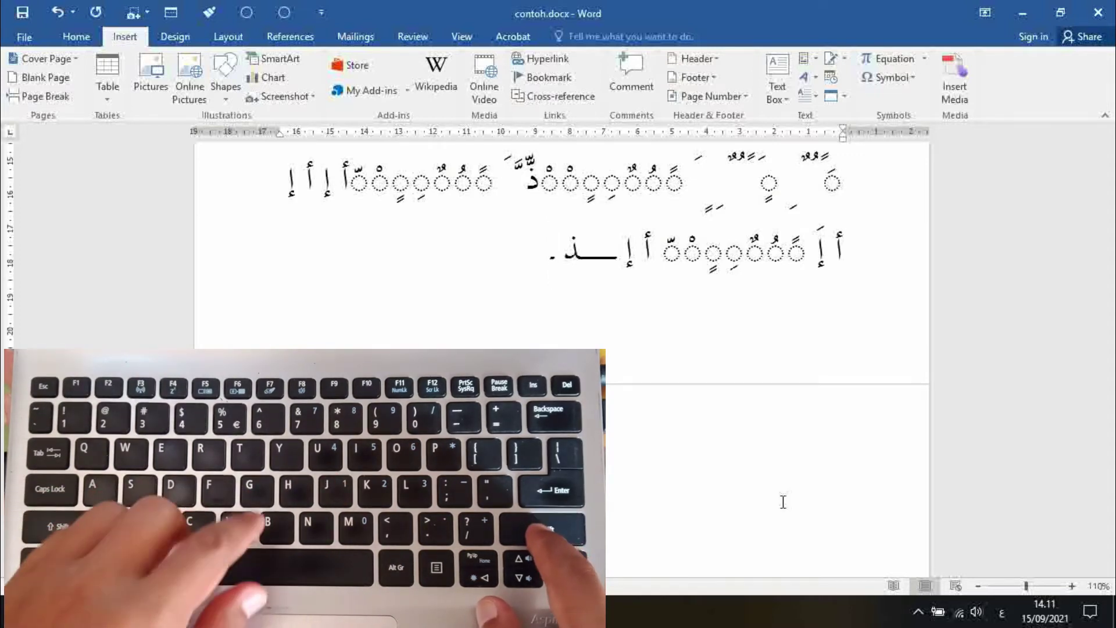
text(ـ)
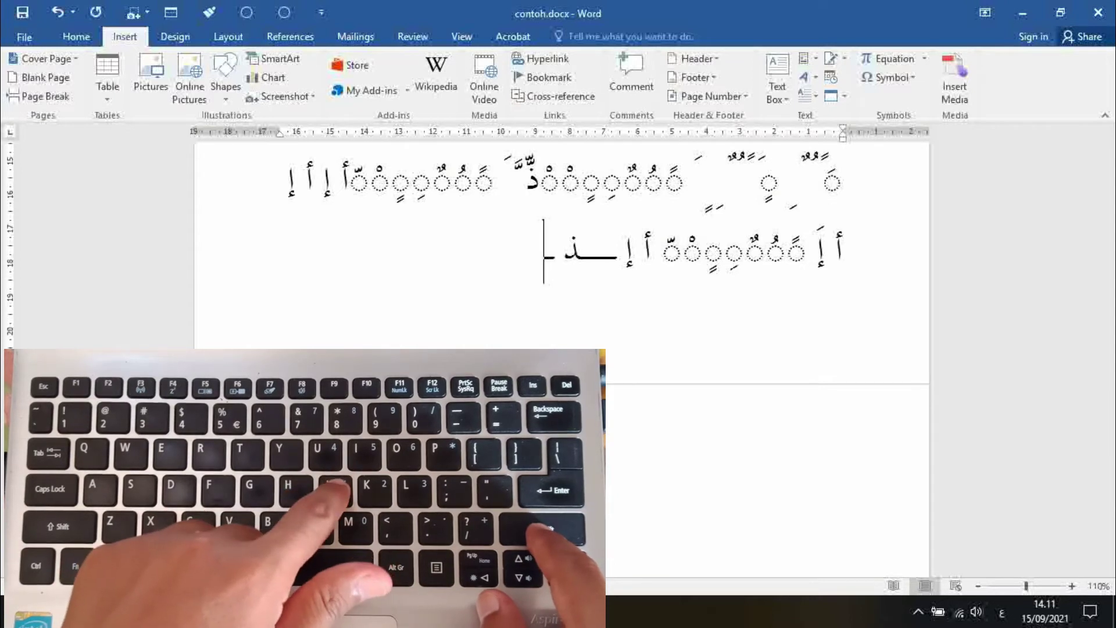
text(ـ)
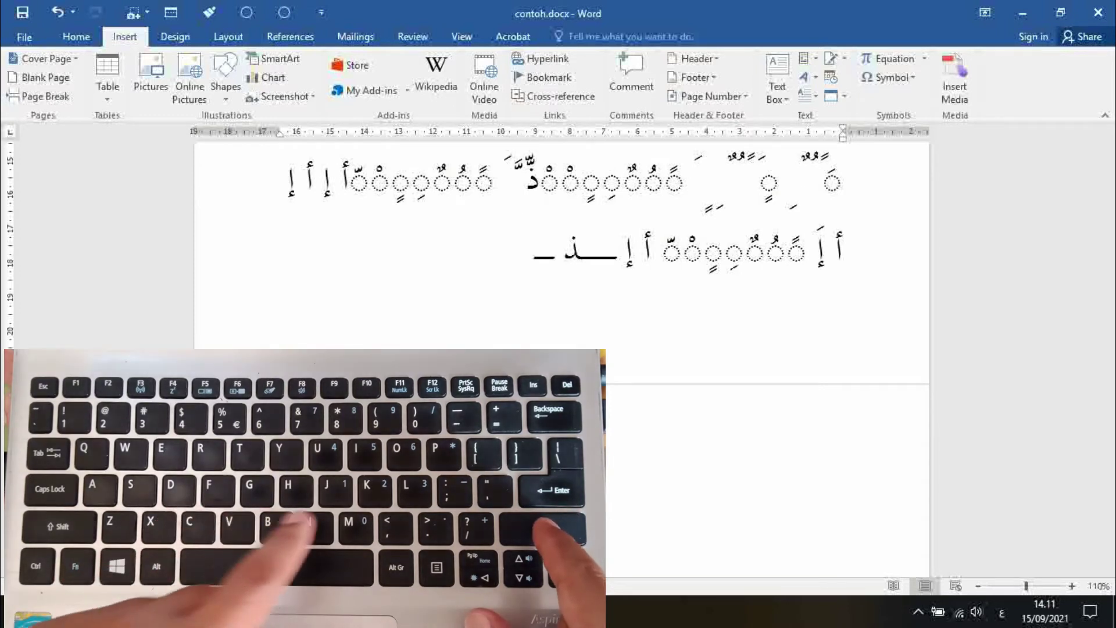
text( ،)
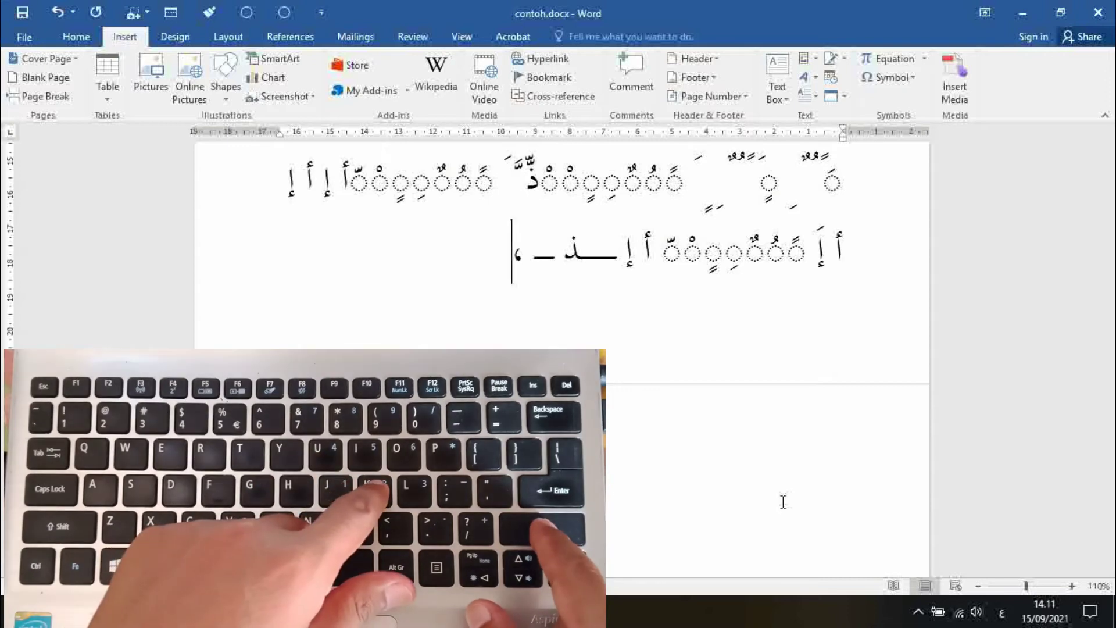
text(،،)
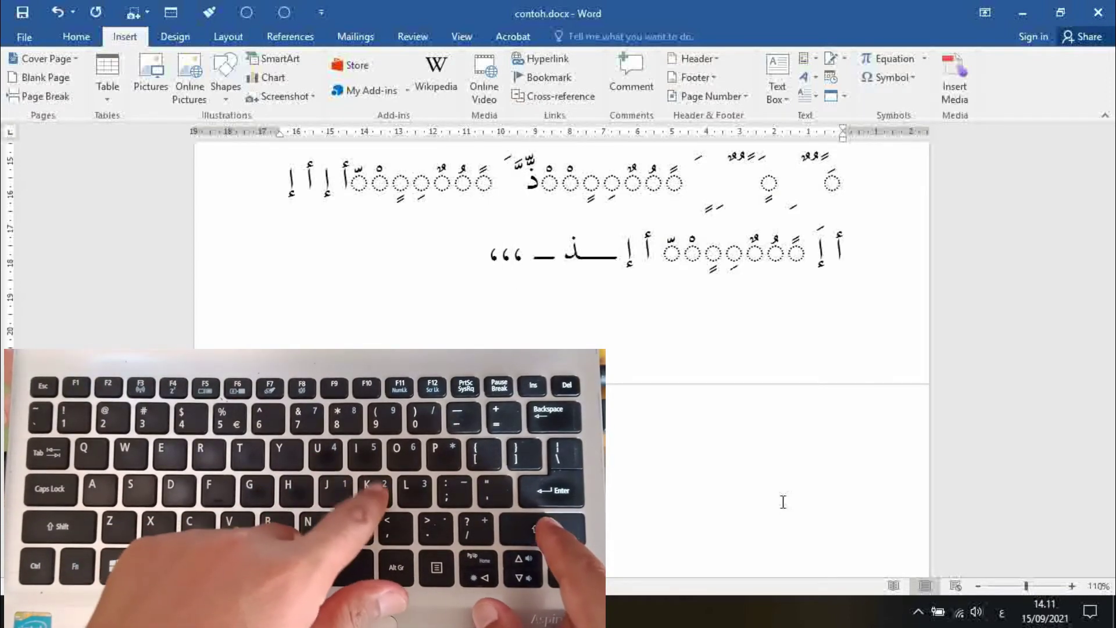
text( ،)
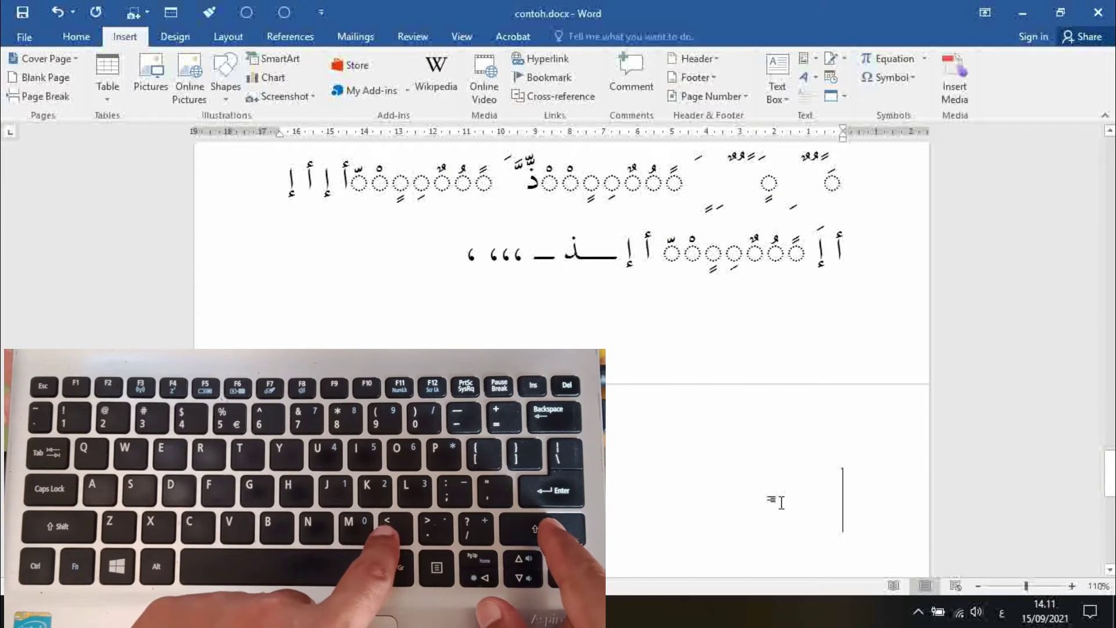
text(،)
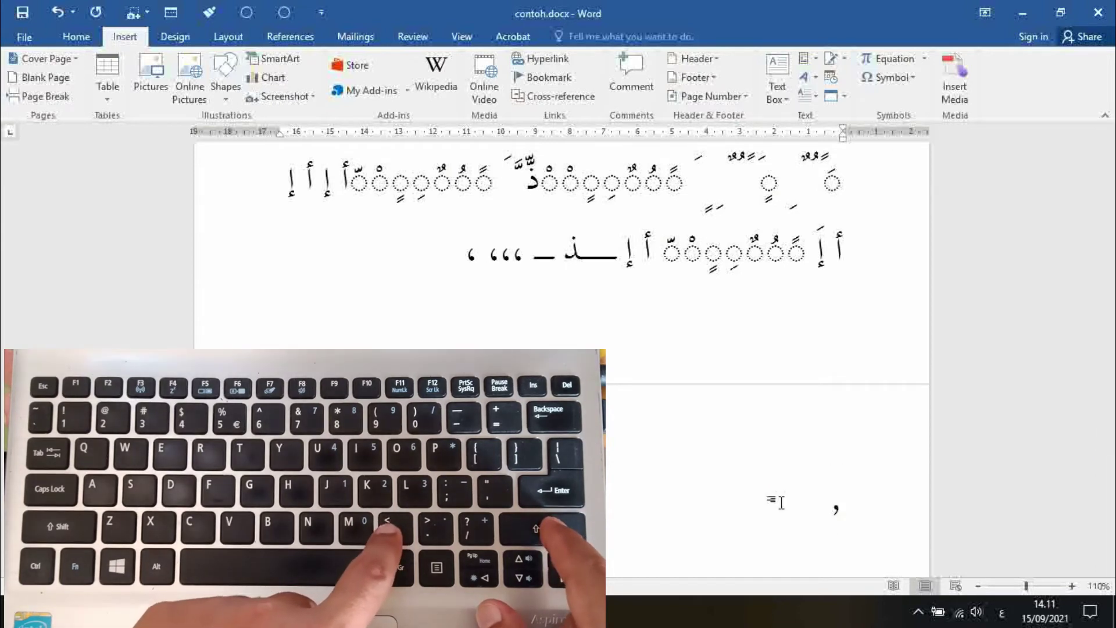
Step: Continue with commas, ز letters, a row of dots, ن and more Arabic commas
key(Right)
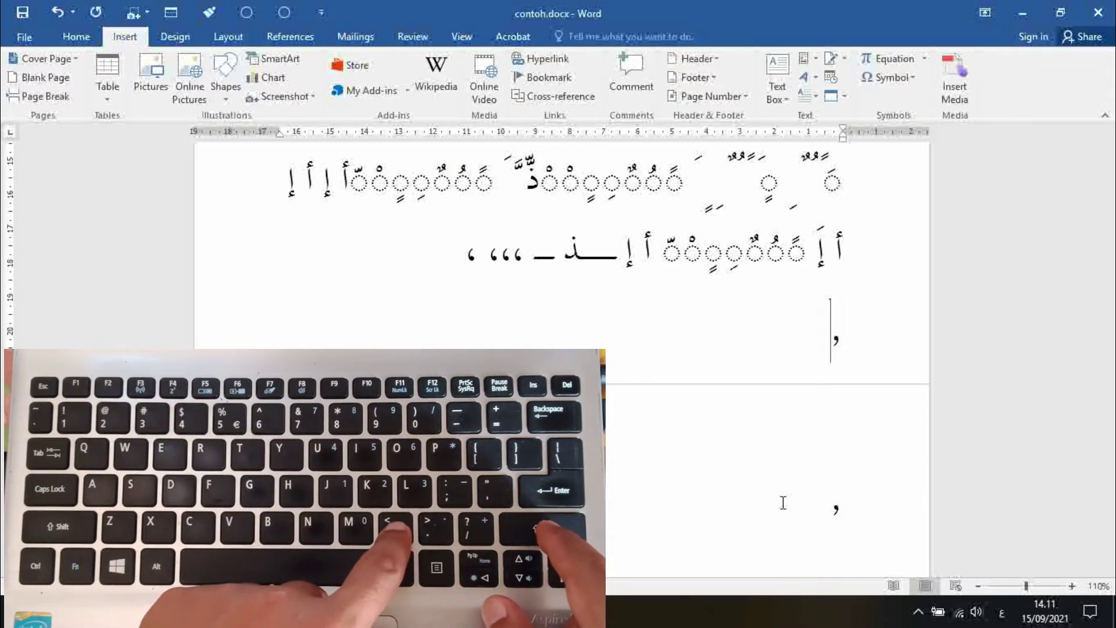
text(,,,)
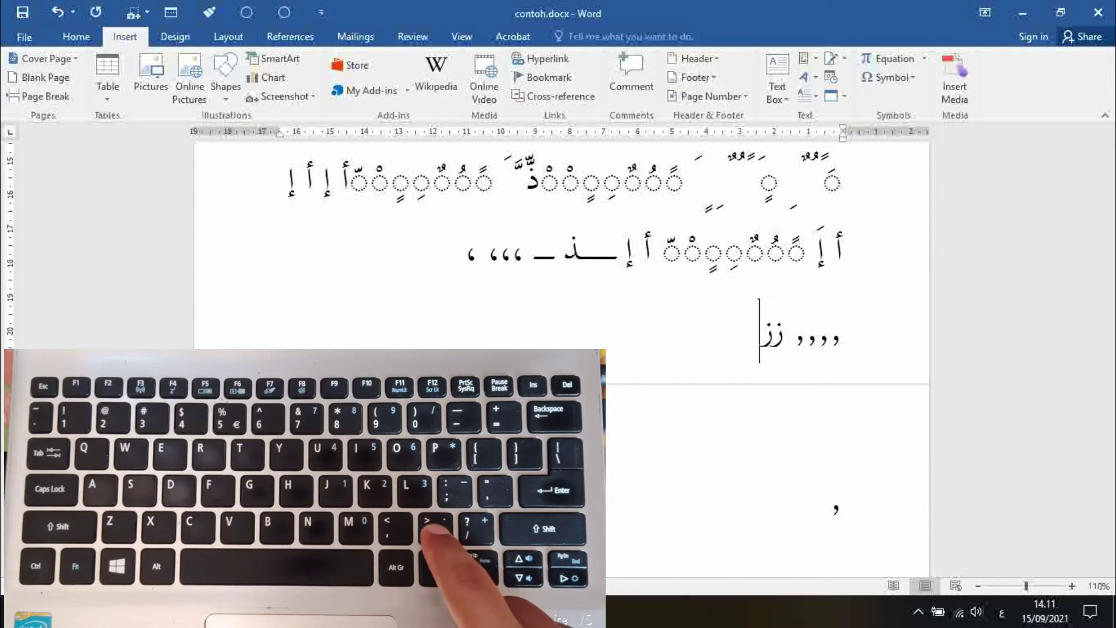
text(زز ..)
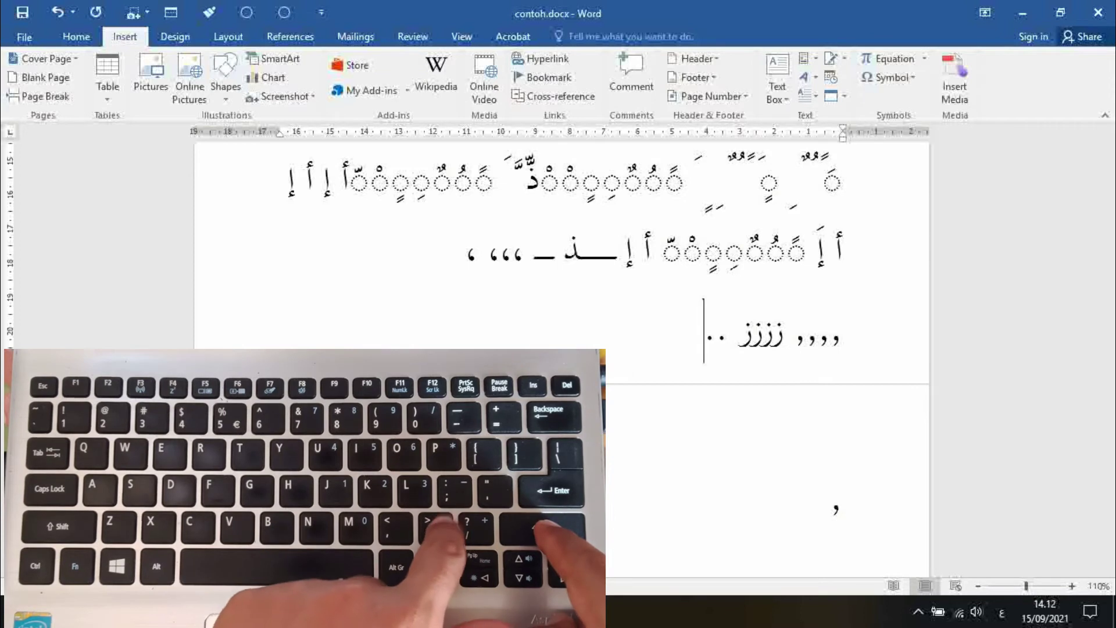
text(... )
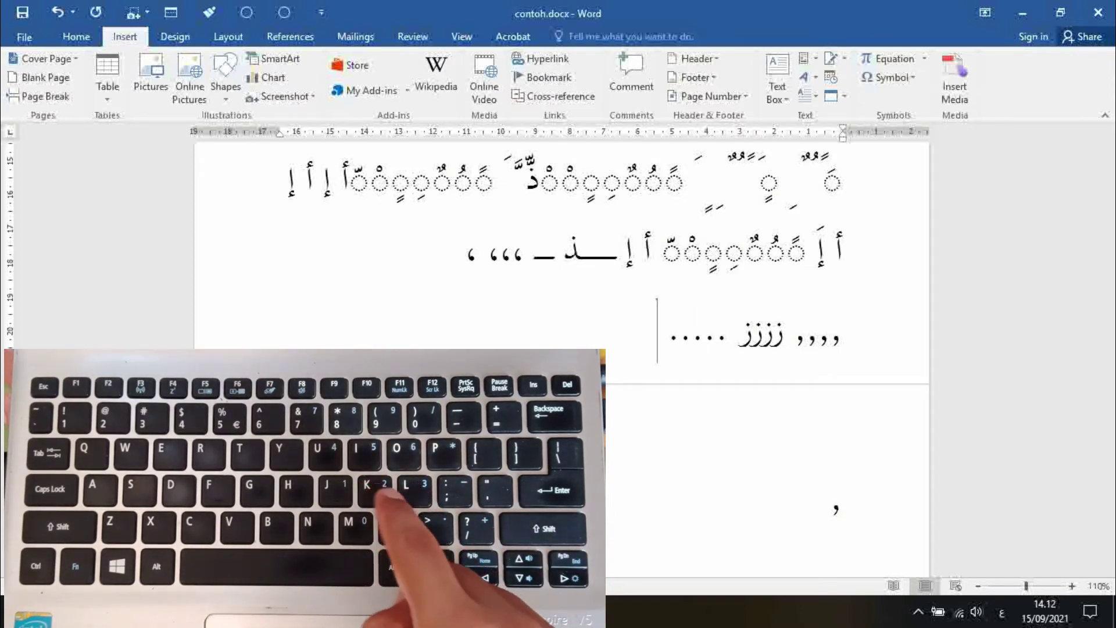
text(ن )
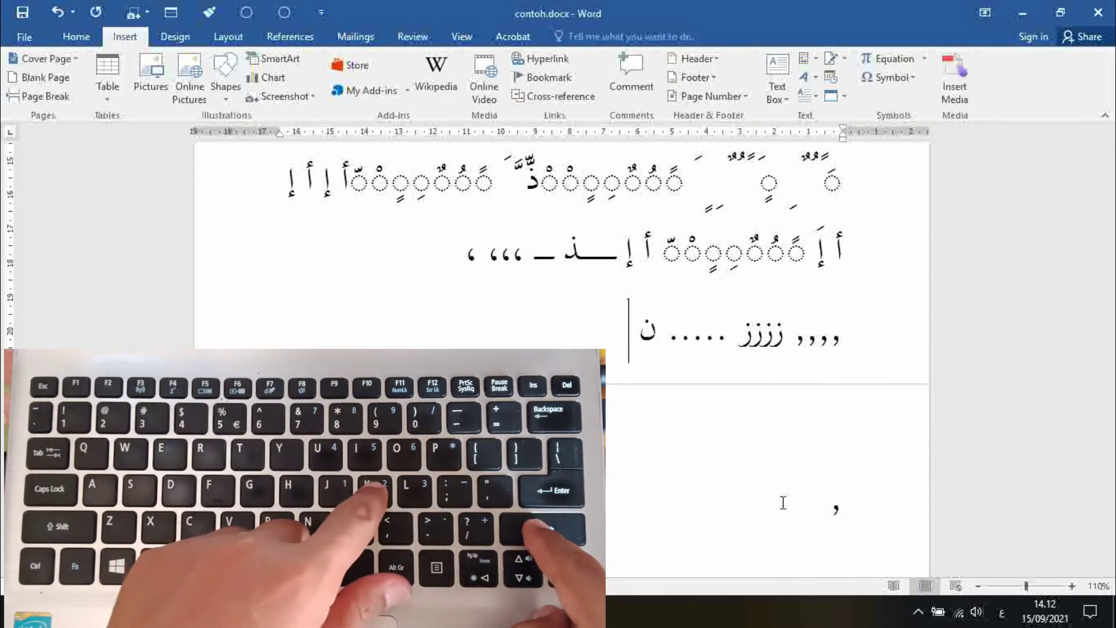
text(،،،)
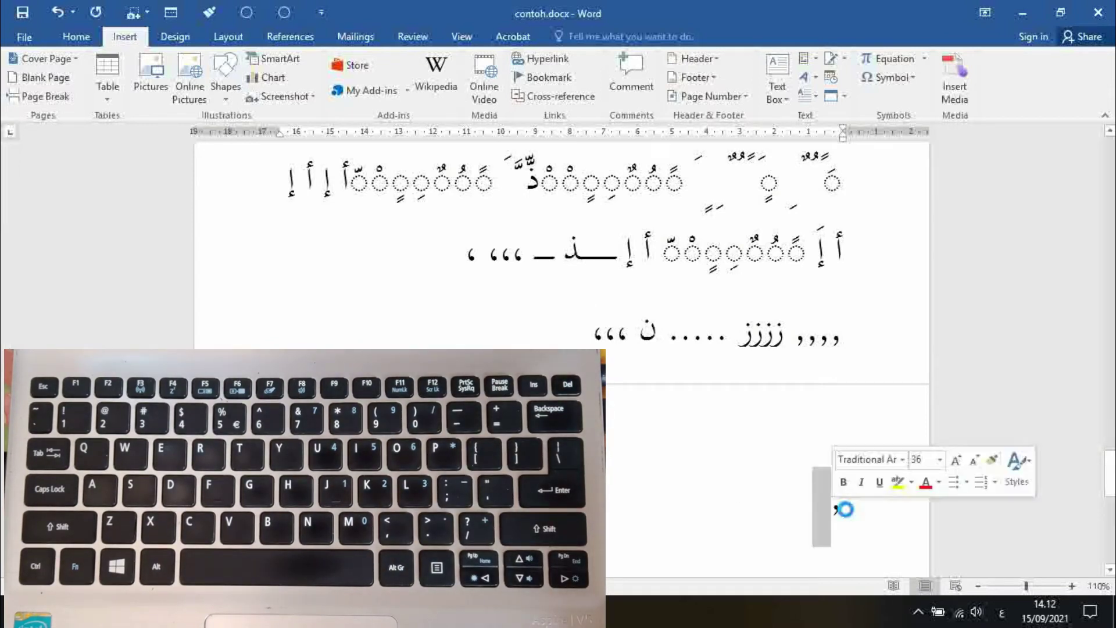
Step: Delete the stray comma on the next page
click(844, 510)
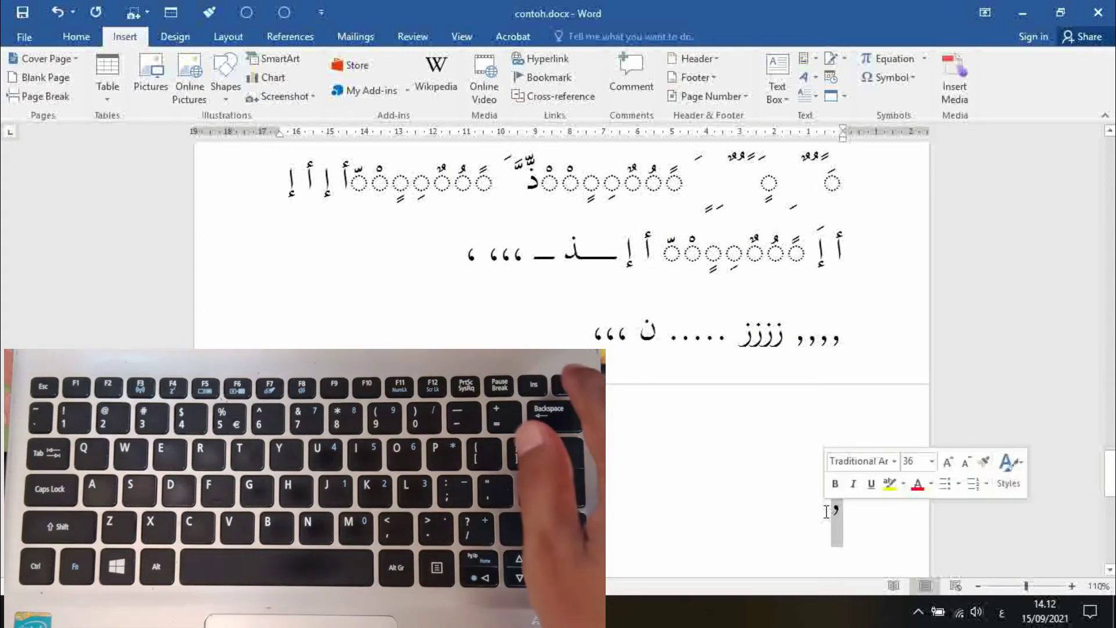
key(BackSpace)
scroll(823, 518, up, 2)
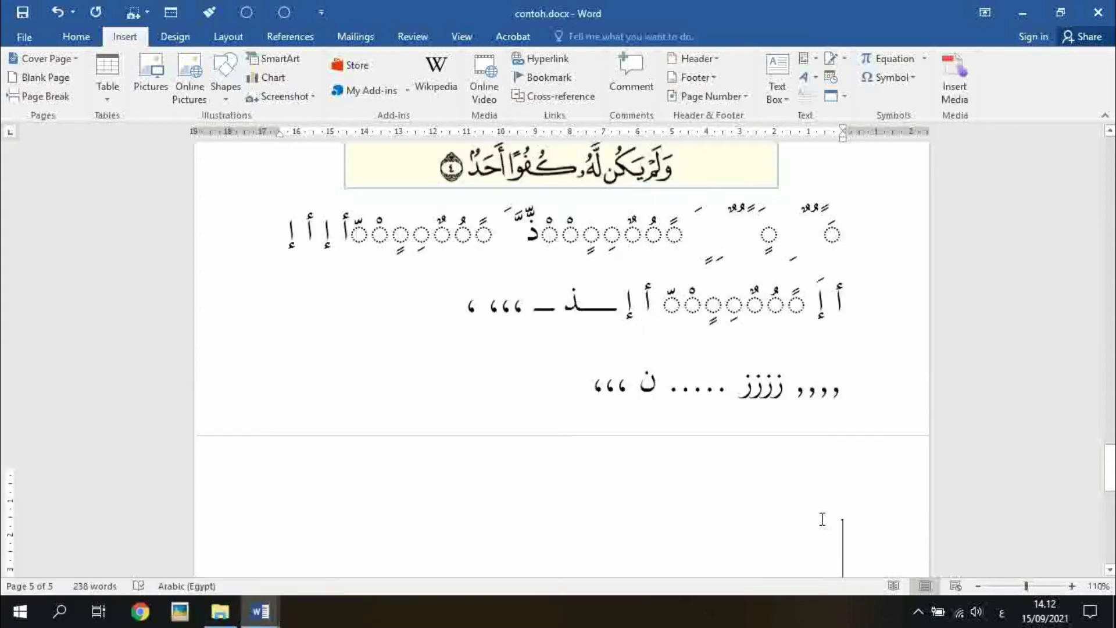
scroll(823, 518, up, 2)
scroll(823, 518, up, 1)
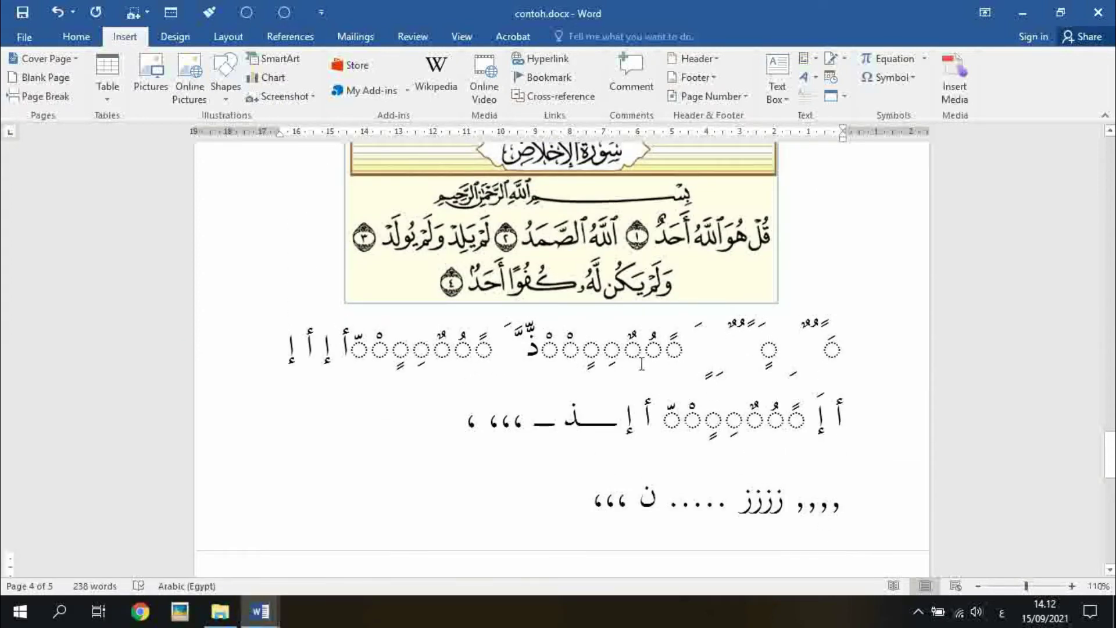
scroll(641, 364, up, 1)
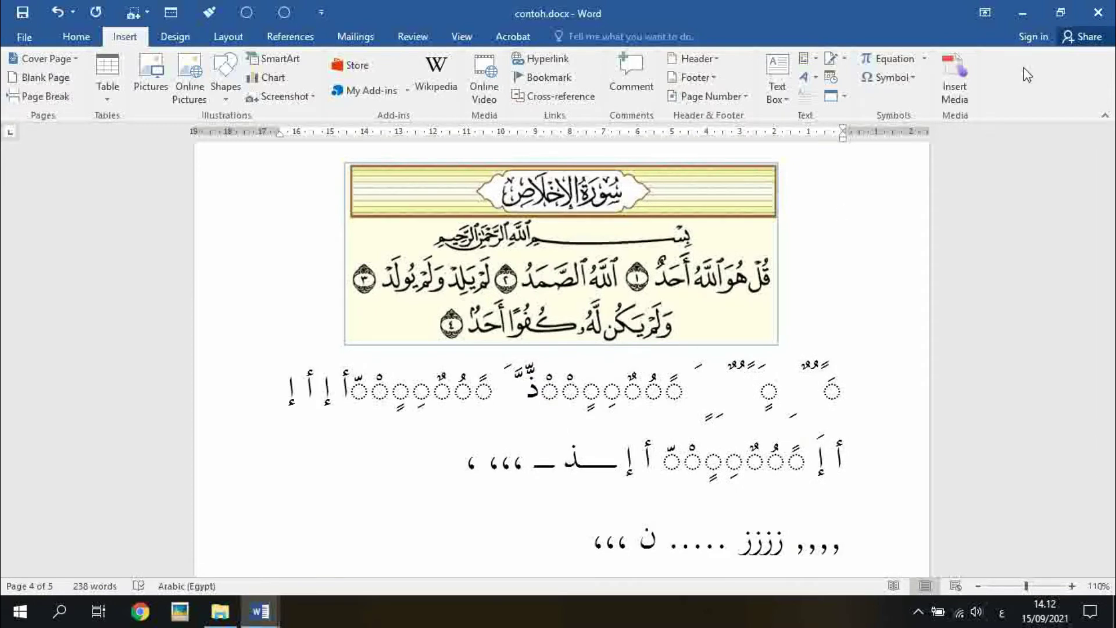
Step: Collapse the ribbon and split the window into two panes
right_click(1024, 93)
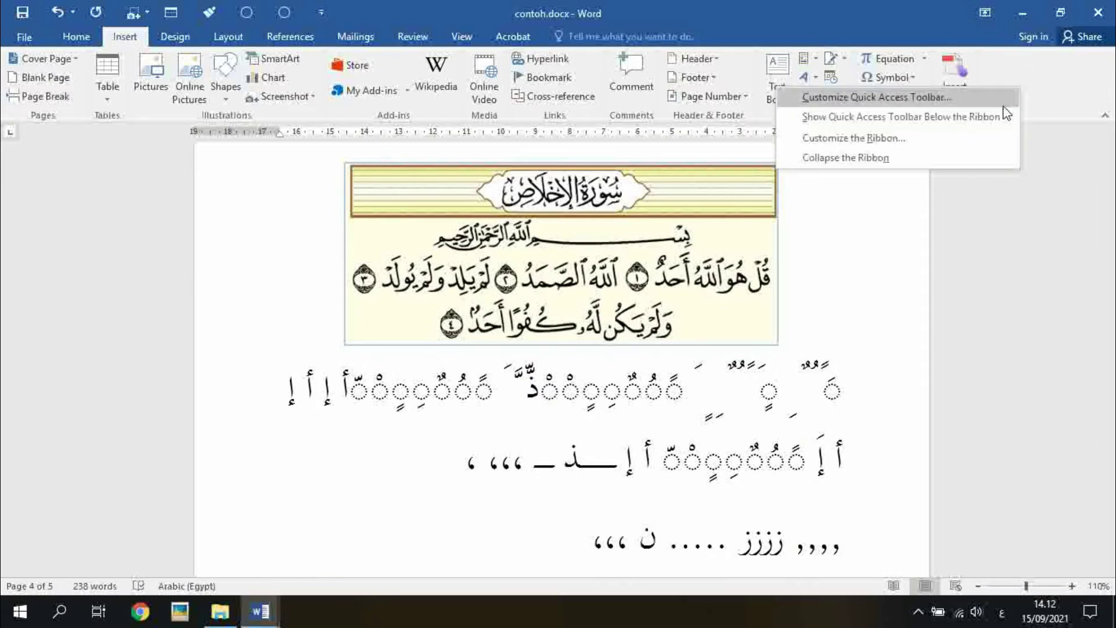
click(947, 161)
scroll(862, 162, down, 1)
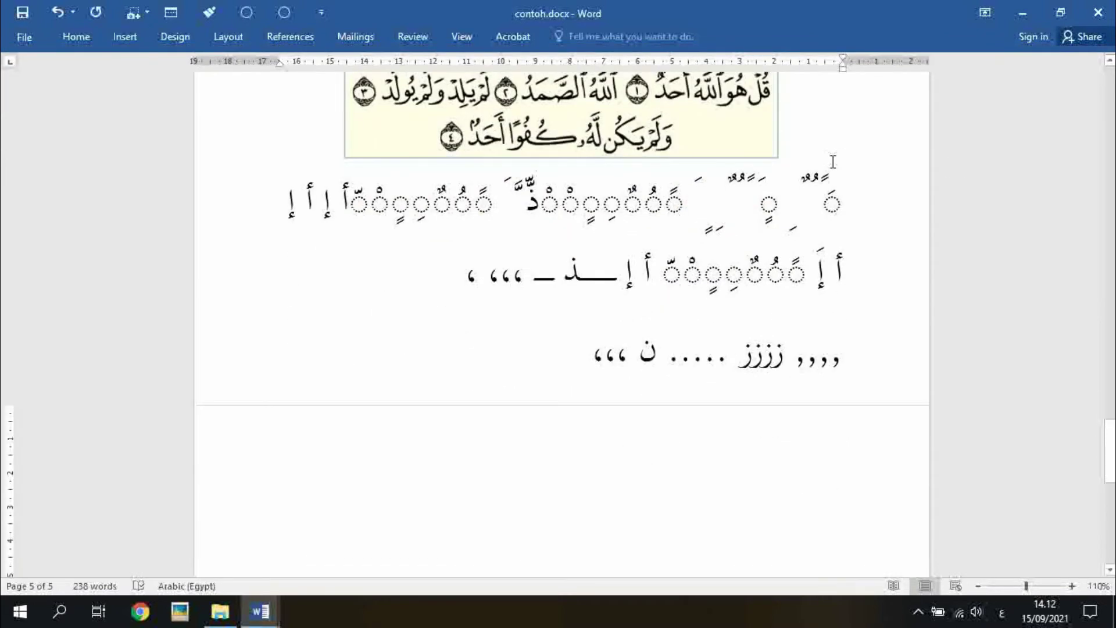
scroll(832, 162, up, 3)
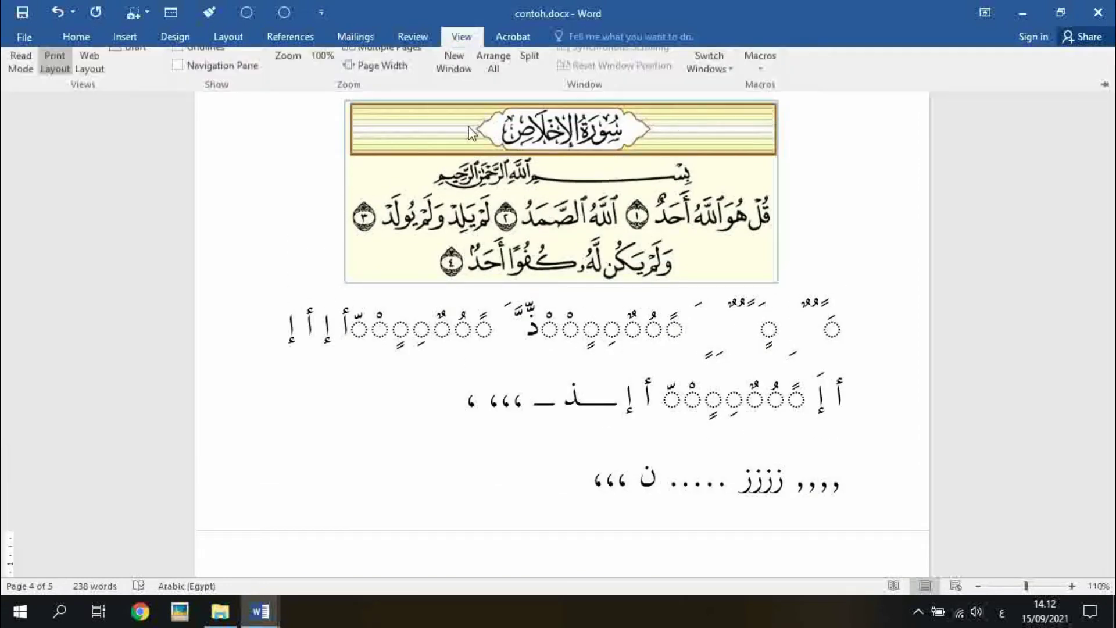
click(536, 78)
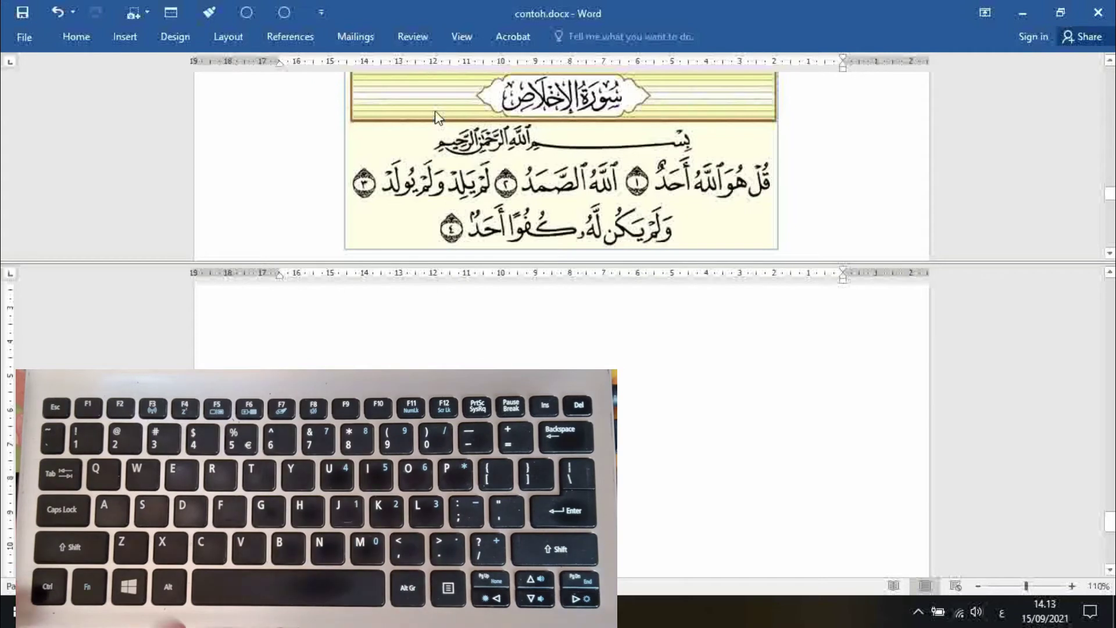
Step: Centre the line, type the title سورة الإخلاص, and start a new line below
key(ctrl+e)
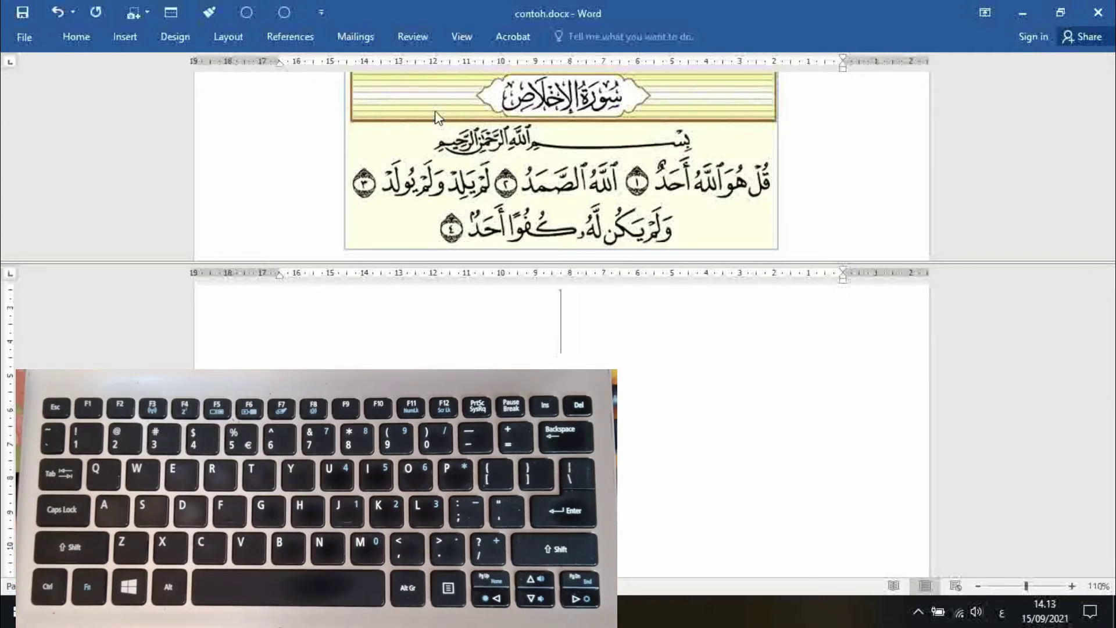
text(س)
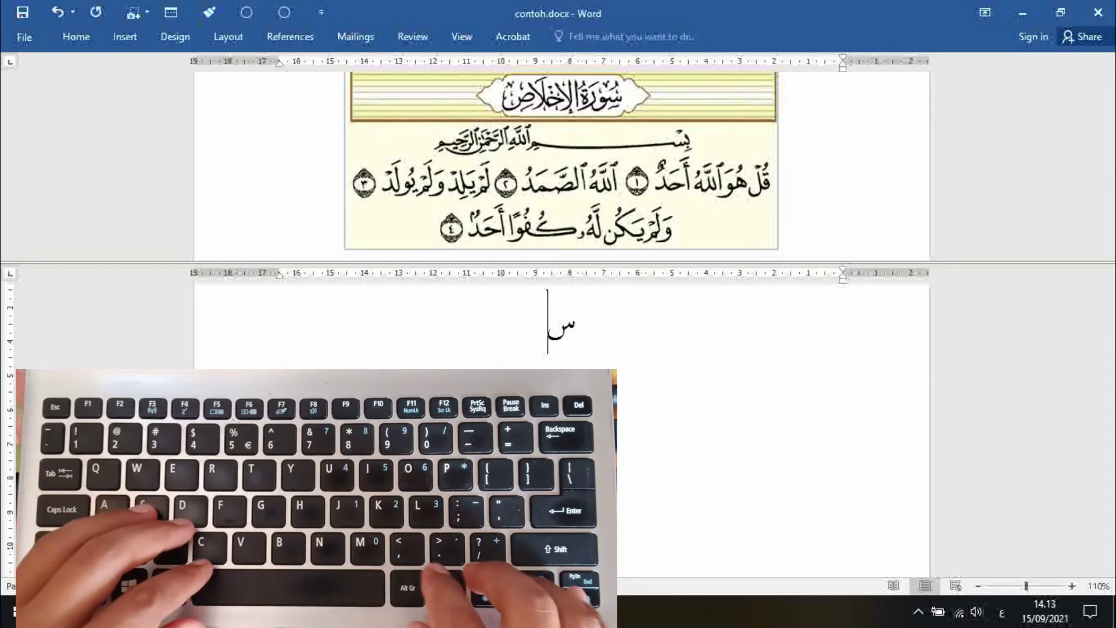
text(و)
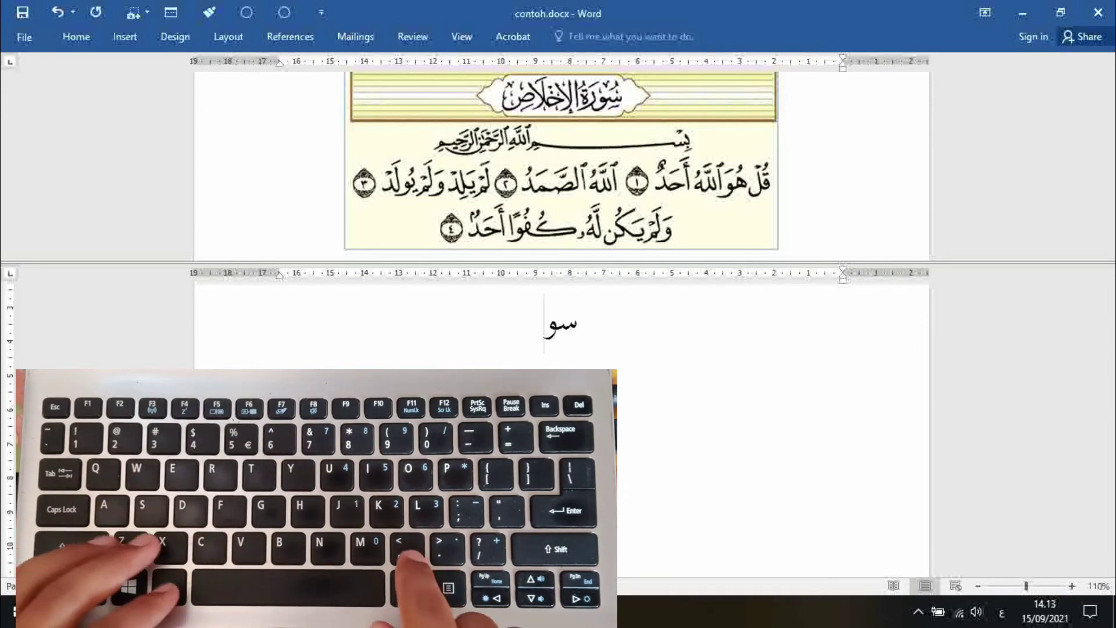
text(ر)
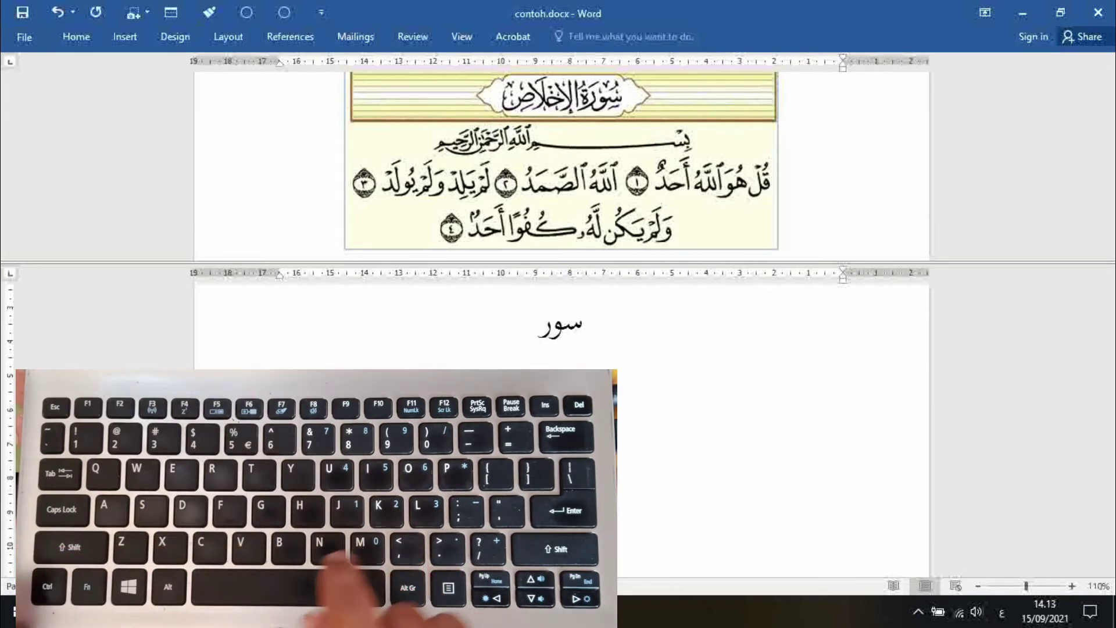
text(ة)
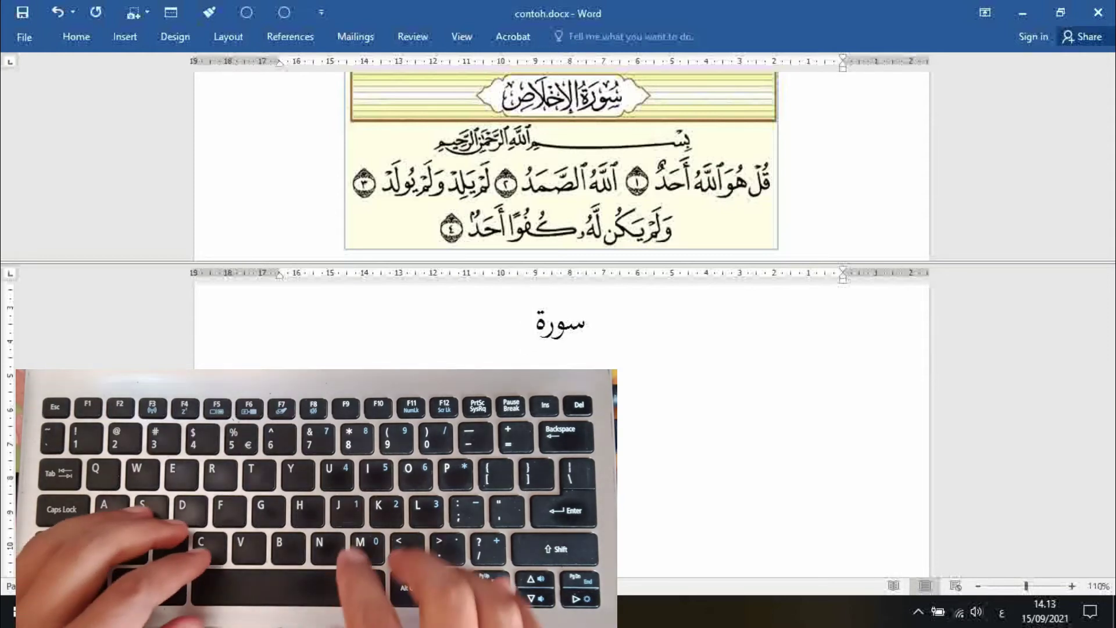
text( ال)
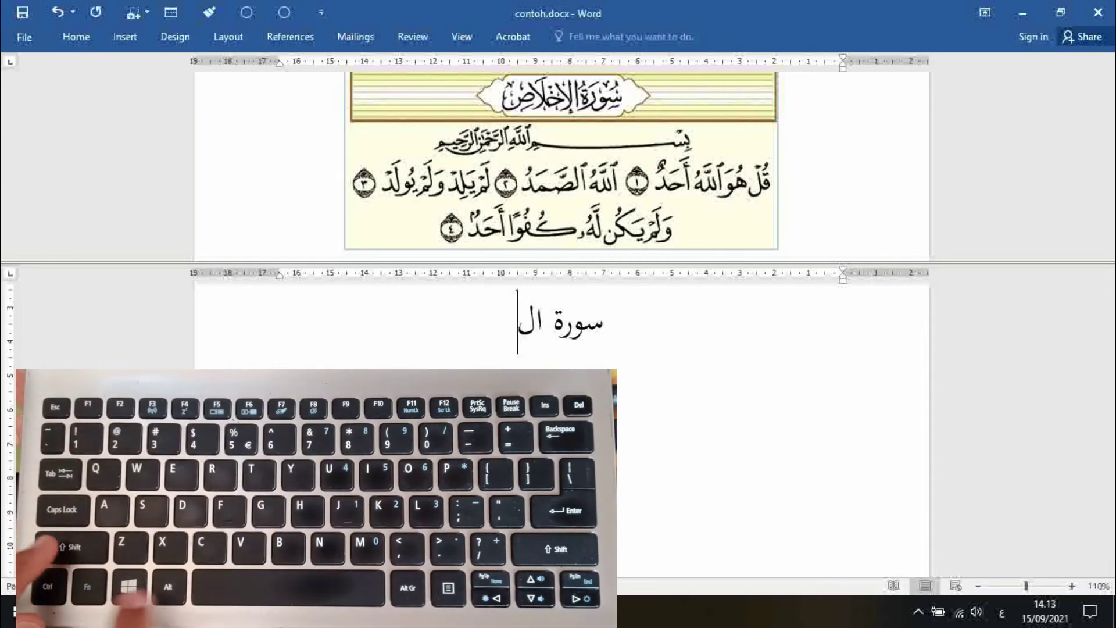
text(إ)
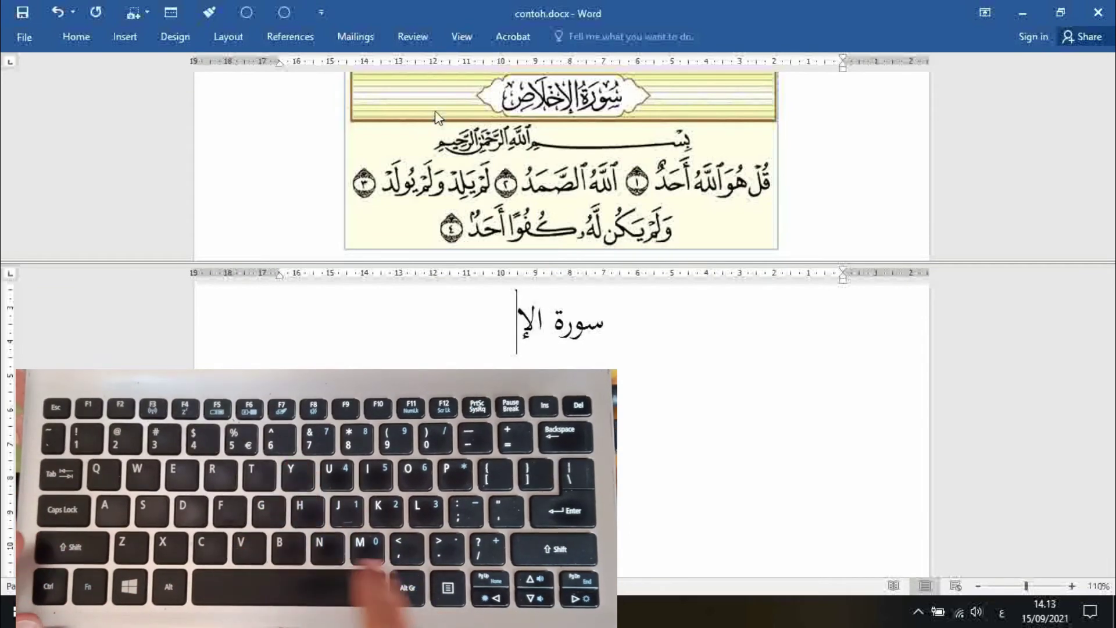
text(خ)
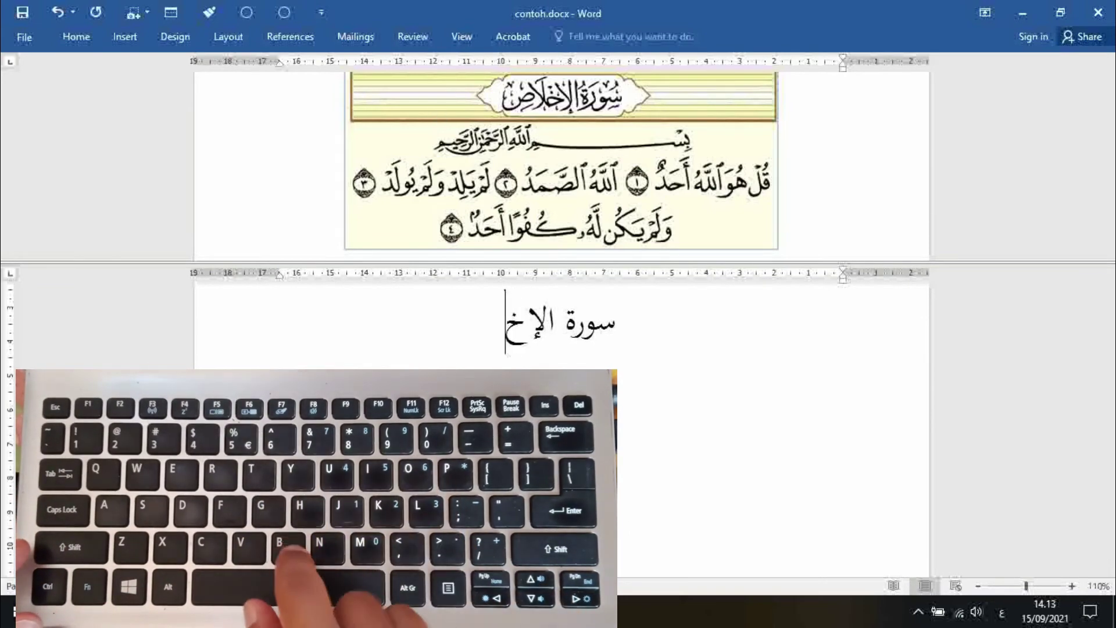
text(لا)
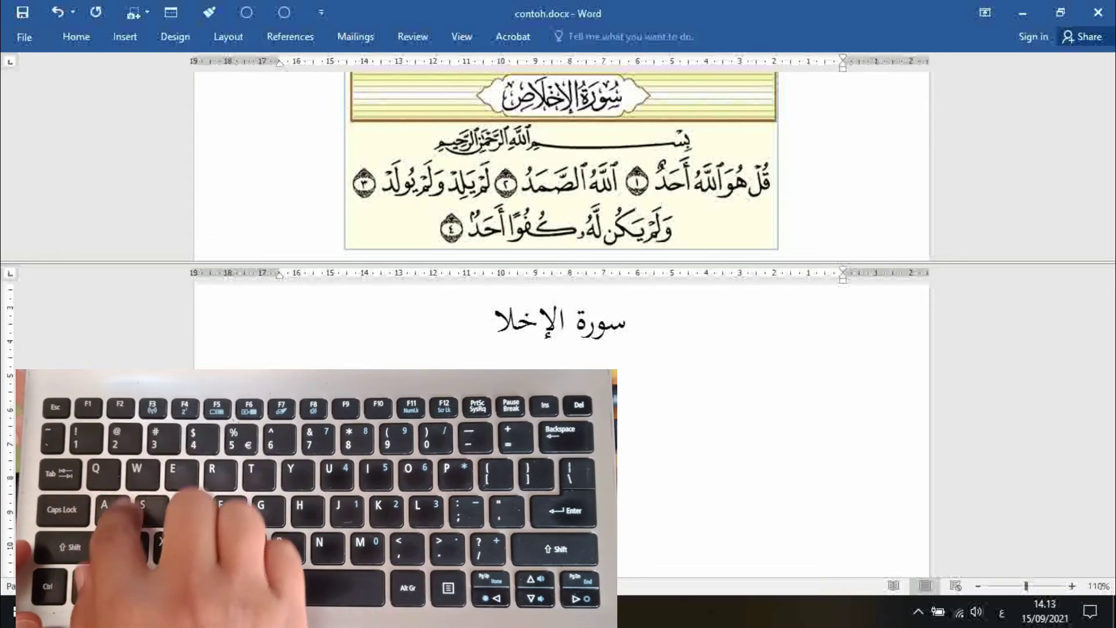
text(ص)
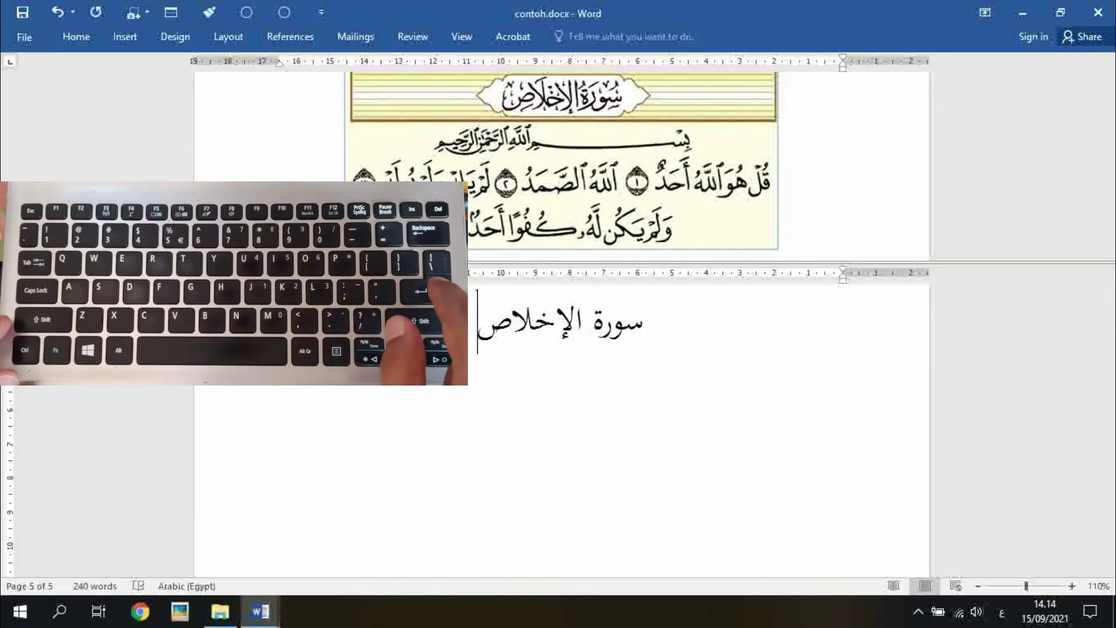
key(Return)
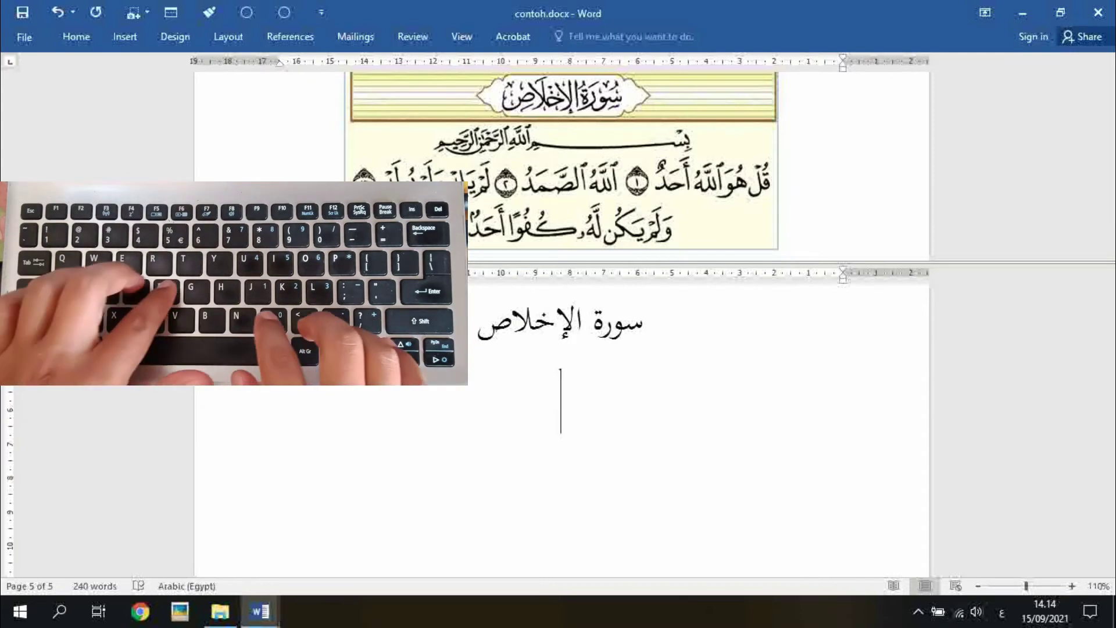
Step: Type the basmala بسم الله الرحمن الرحيم on its own line below the title
text(بسم)
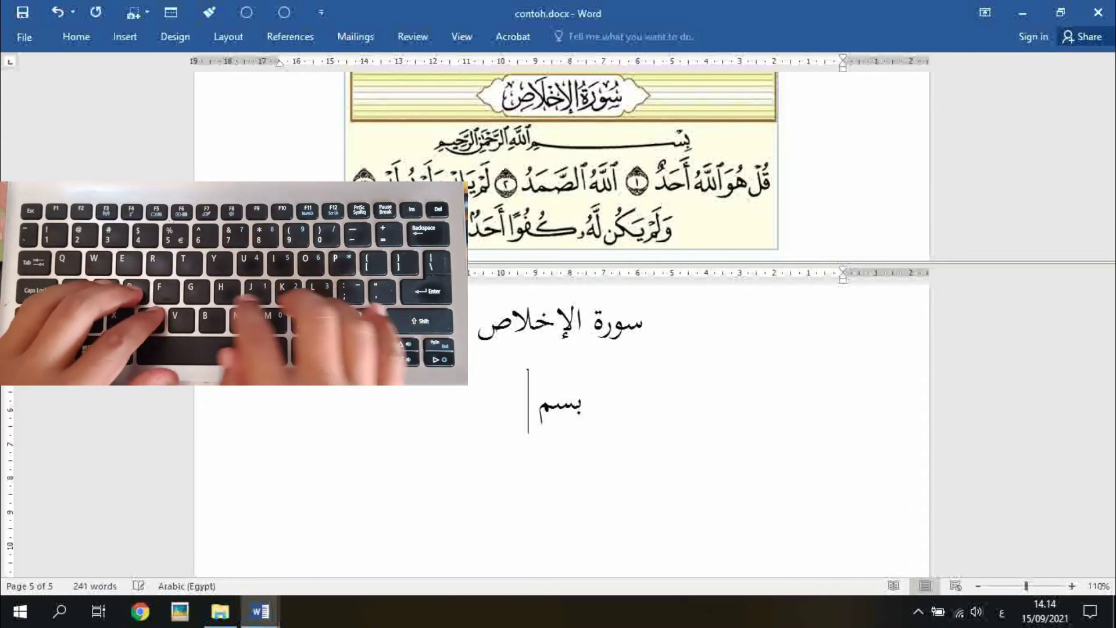
text( الله)
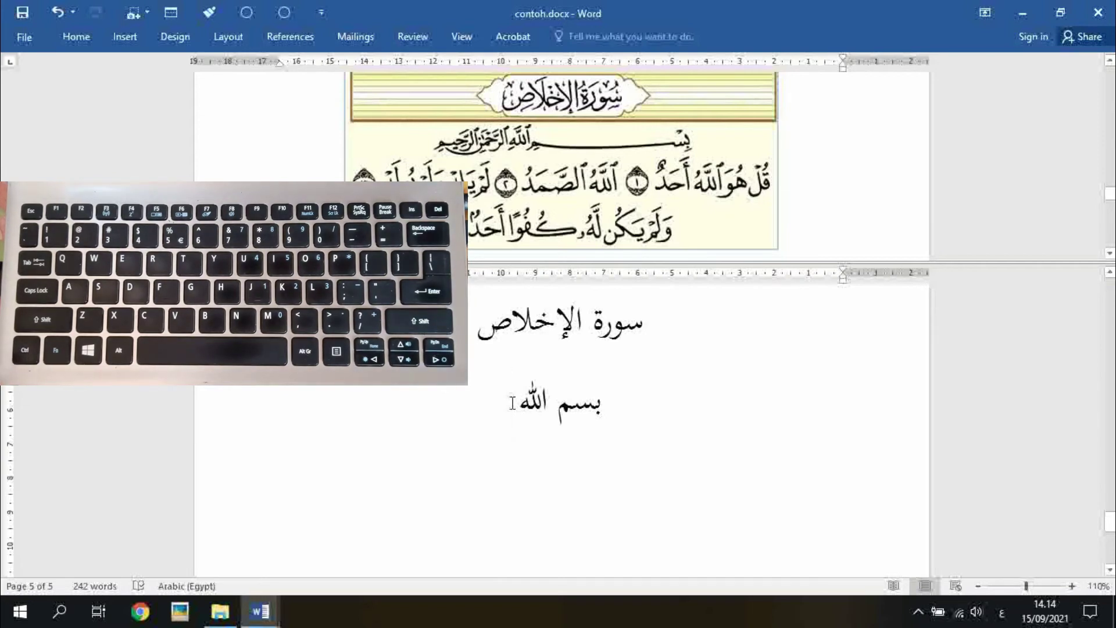
text(الر)
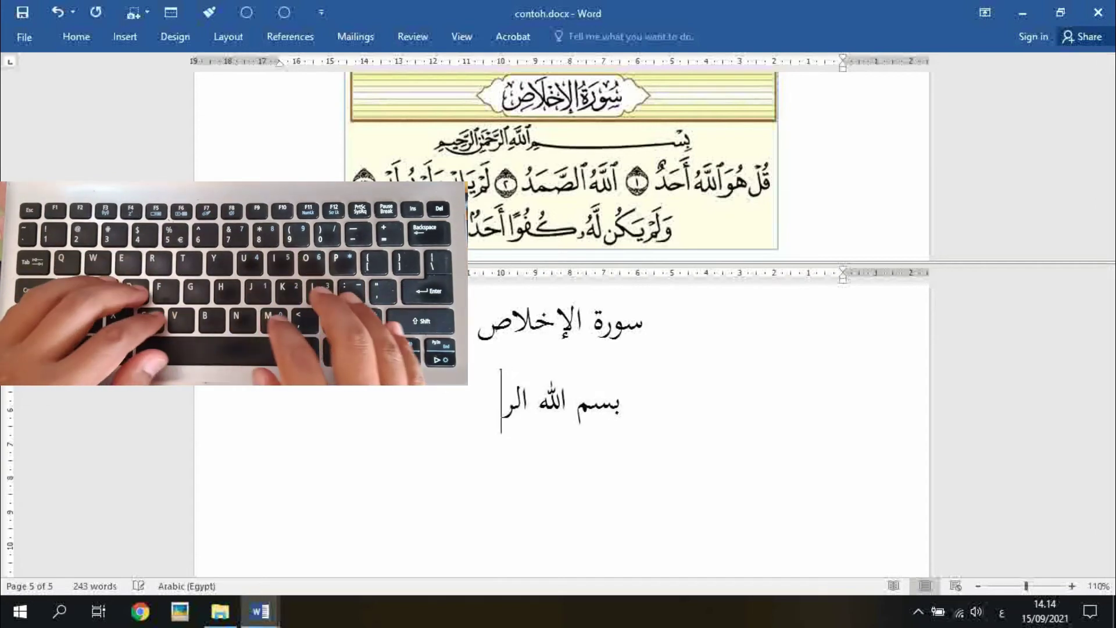
text(حمن ال)
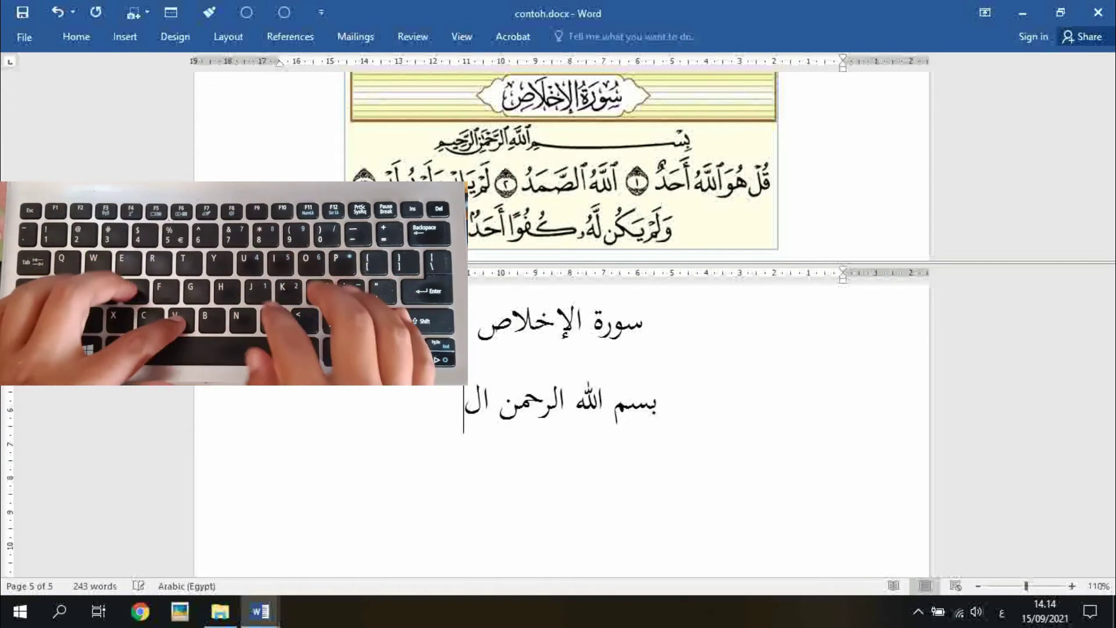
text(رحيم)
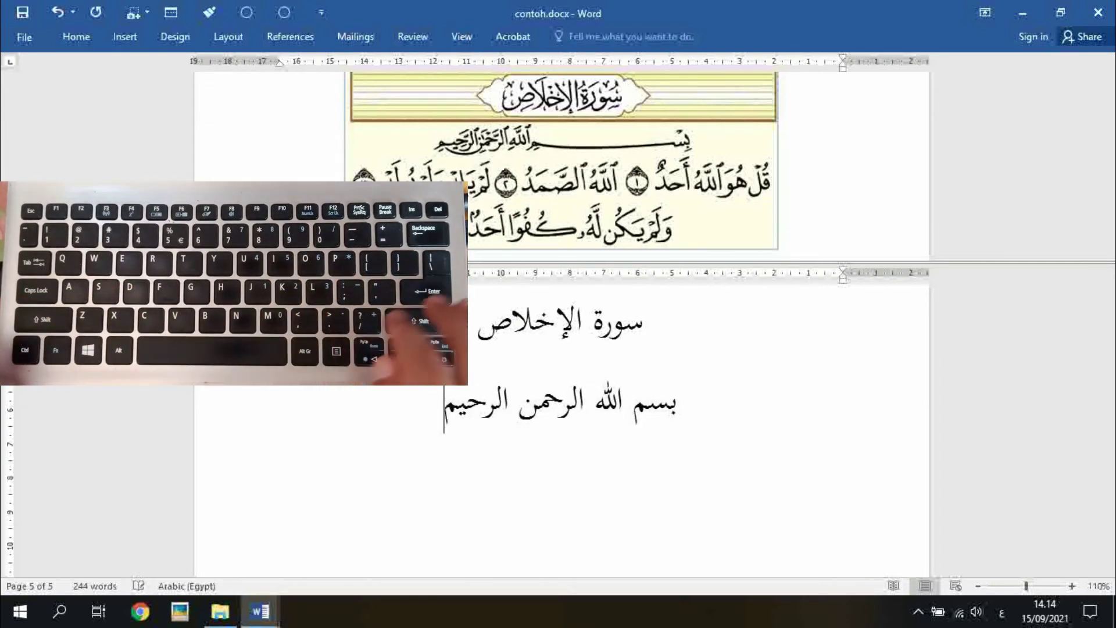
key(Return)
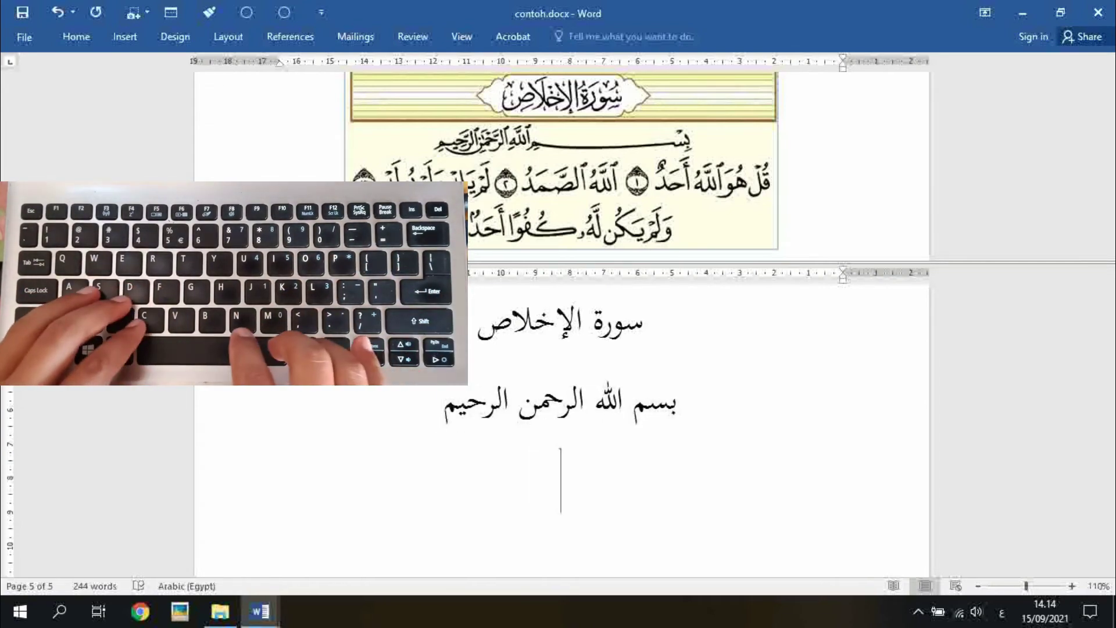
Step: Type the first three verses, numbered (١), (٢) and (٣), on the next line
text(ق)
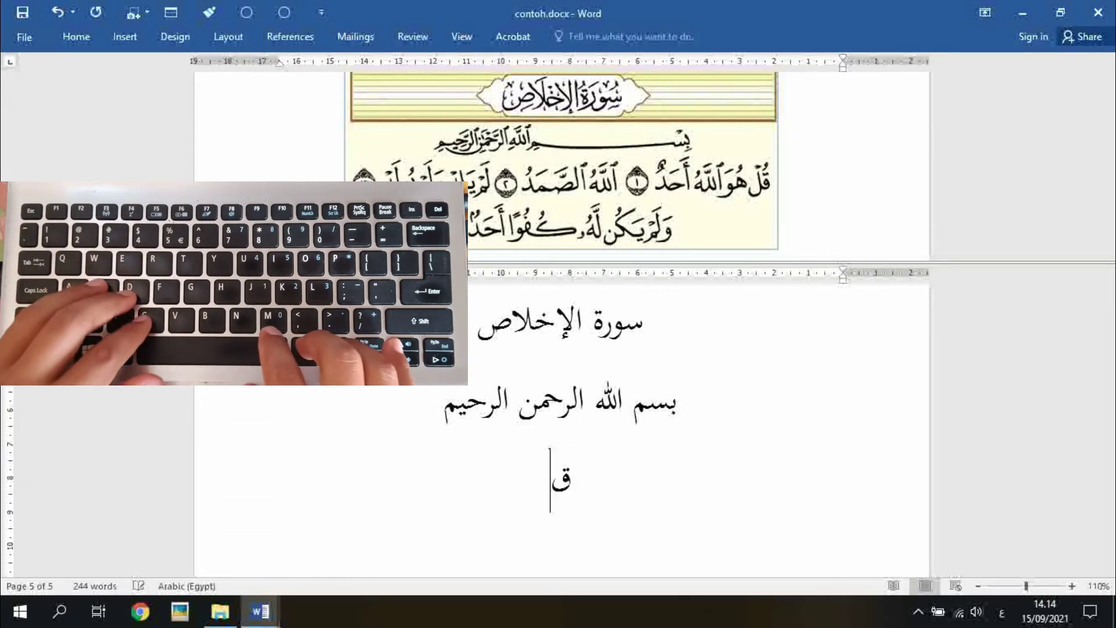
text(ل)
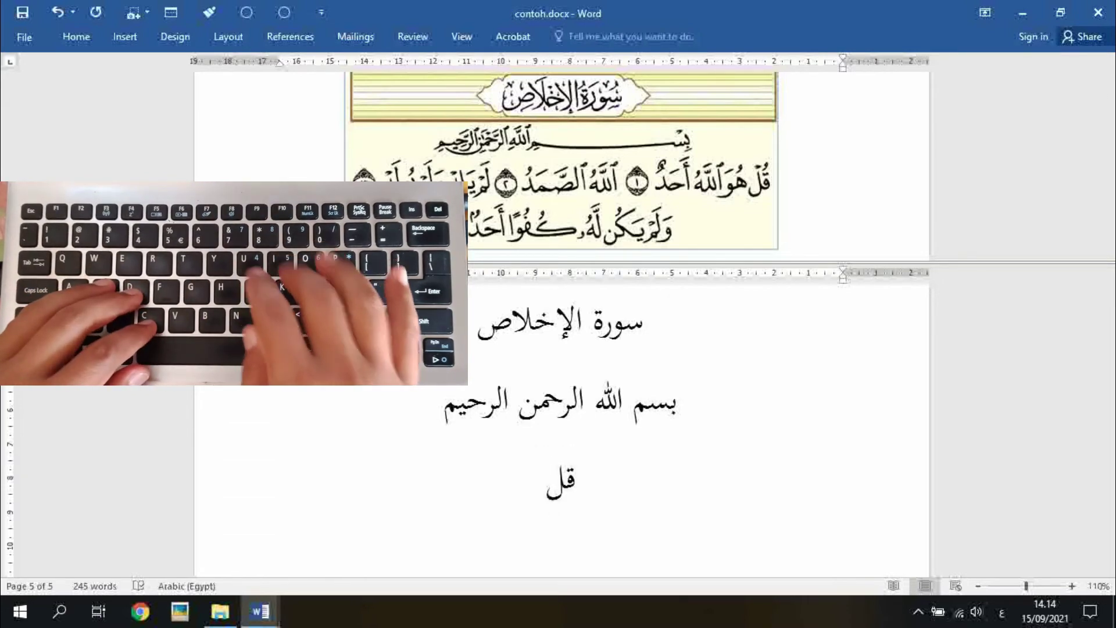
text( هو الله)
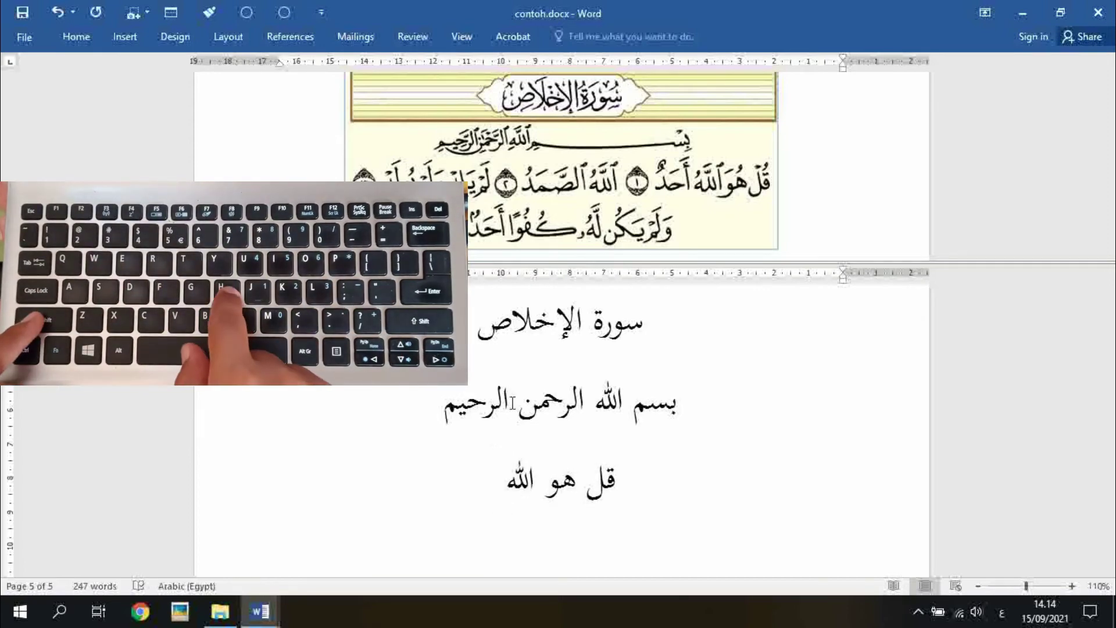
text( أح)
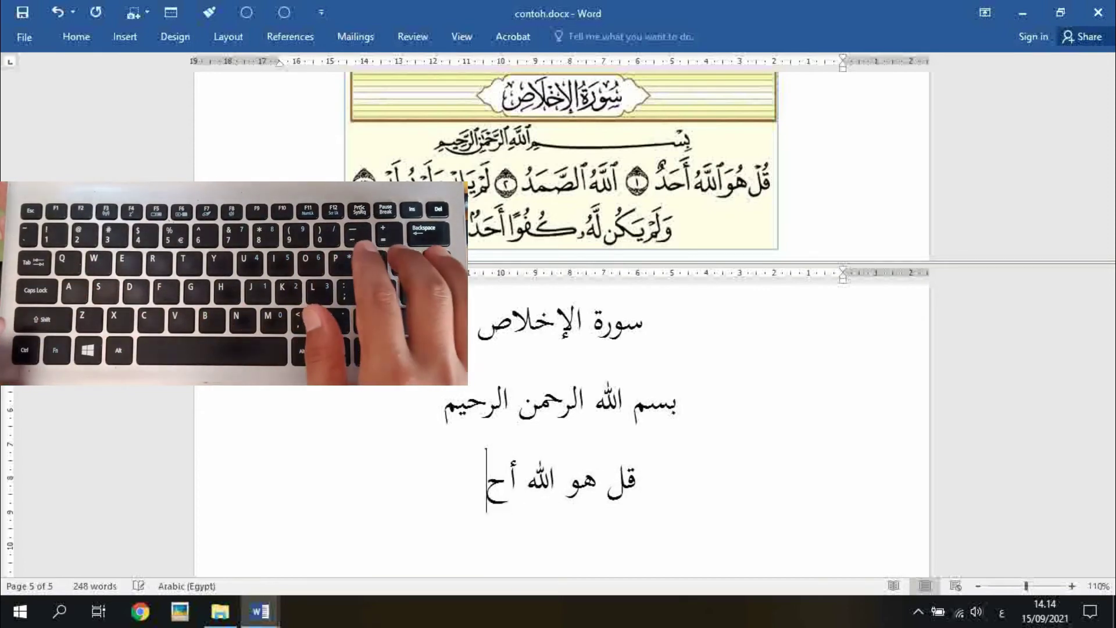
text(د)
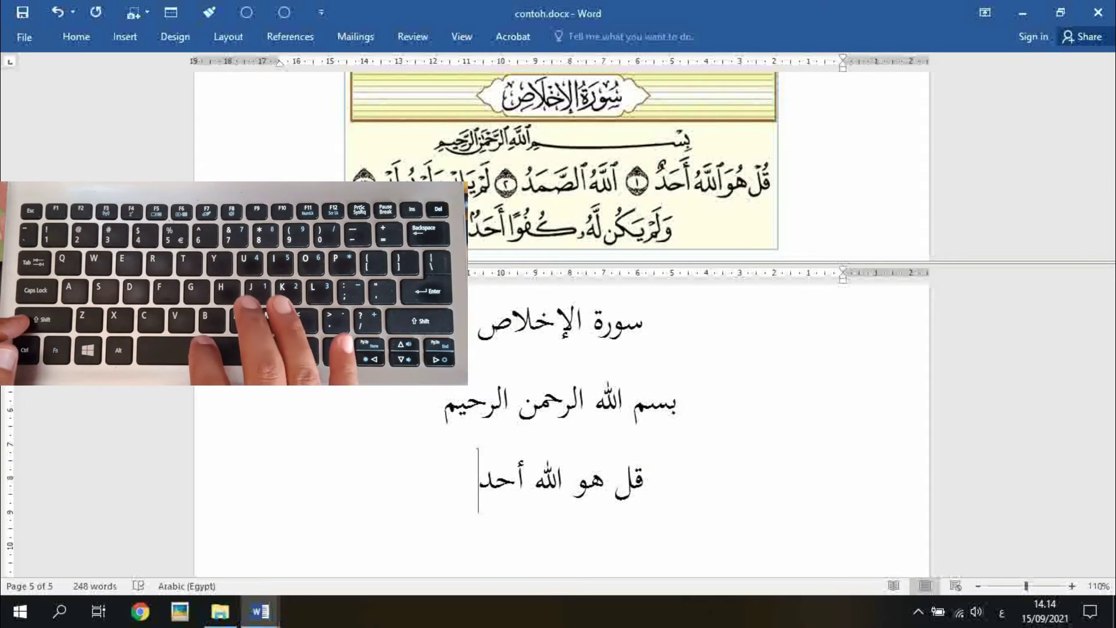
text( ()
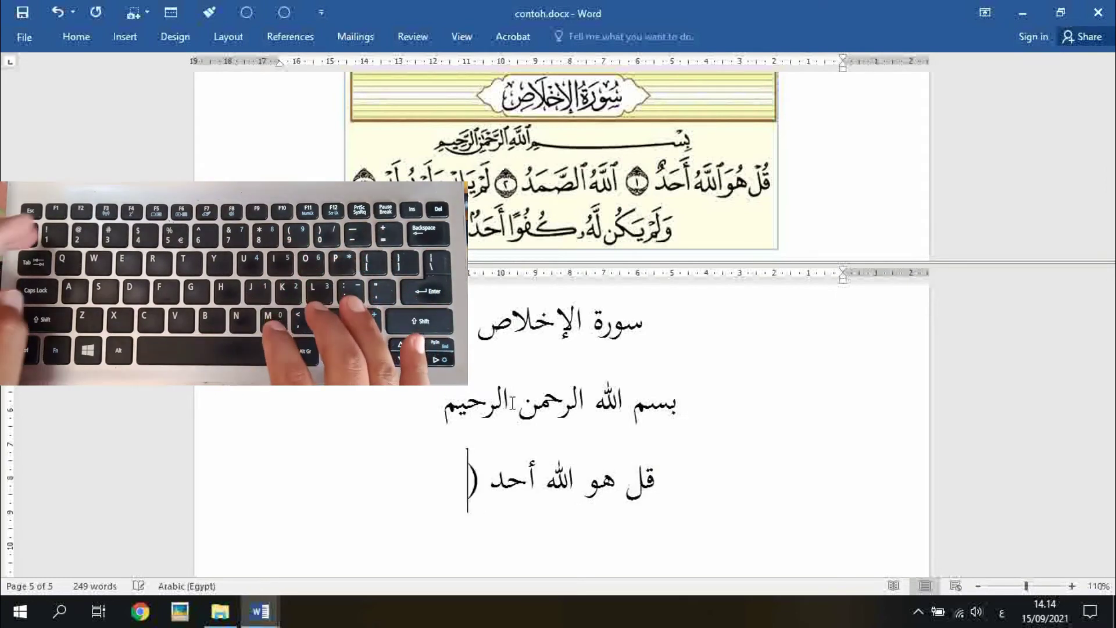
text(١))
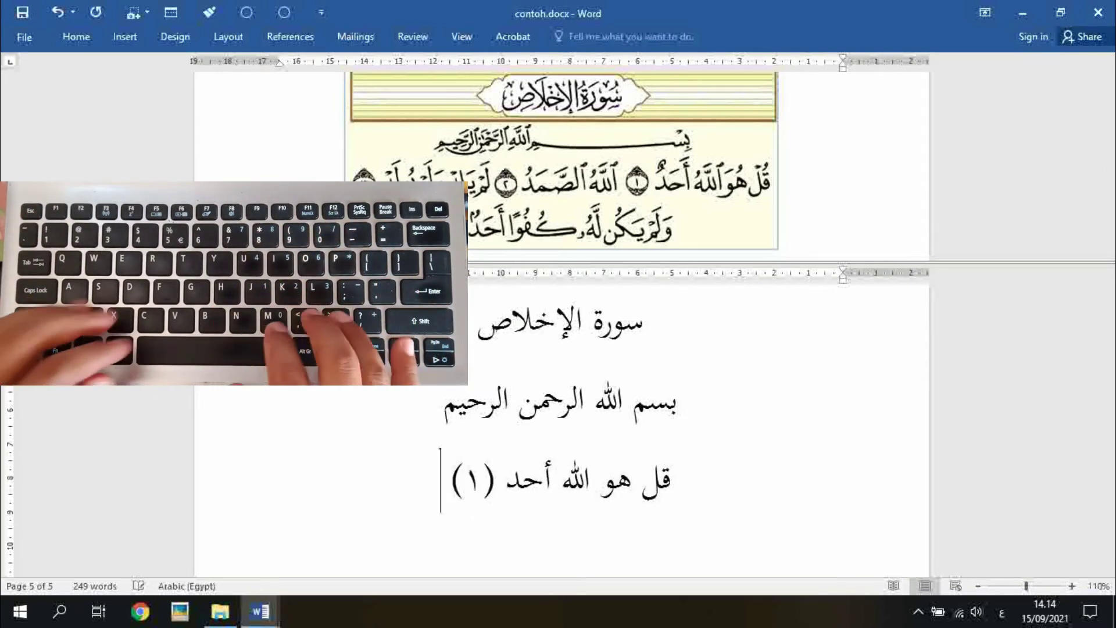
text( الله)
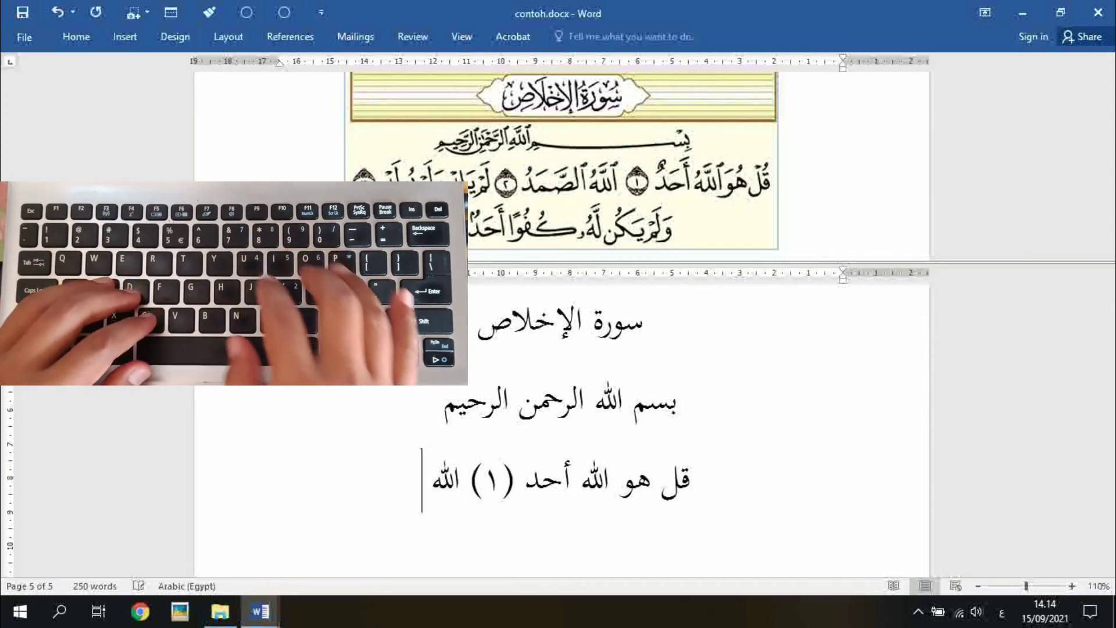
text( الصم)
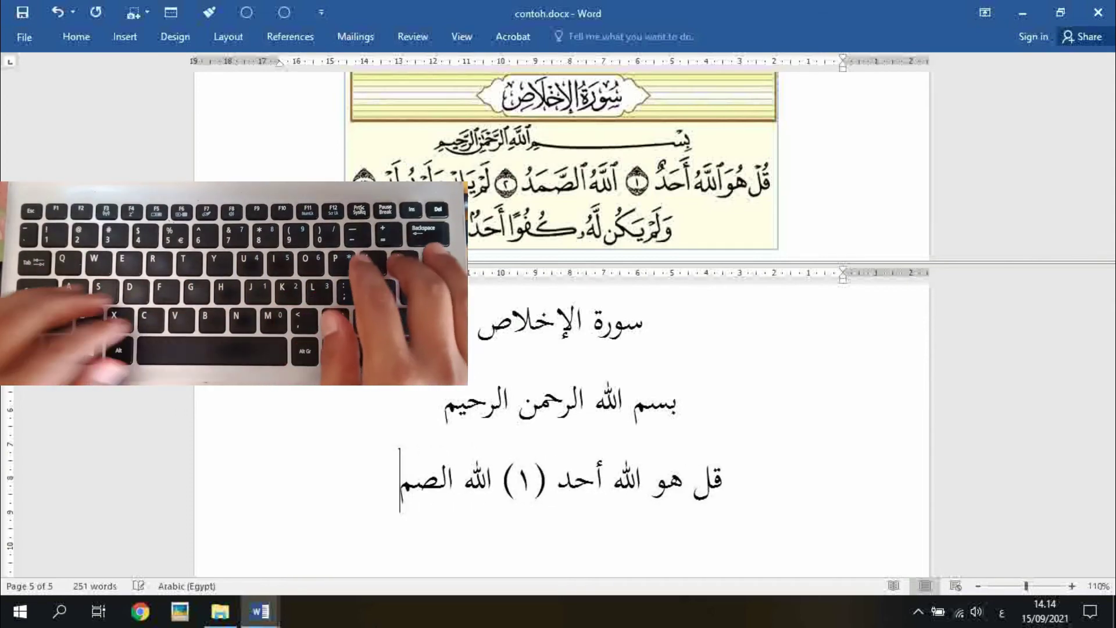
text(د (٢)
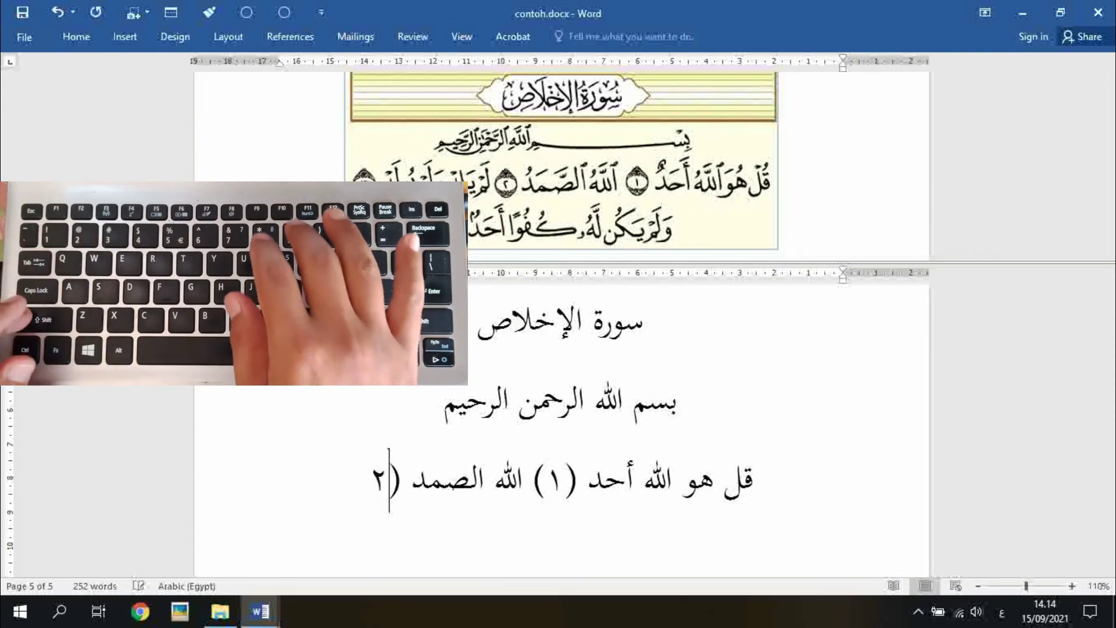
text())
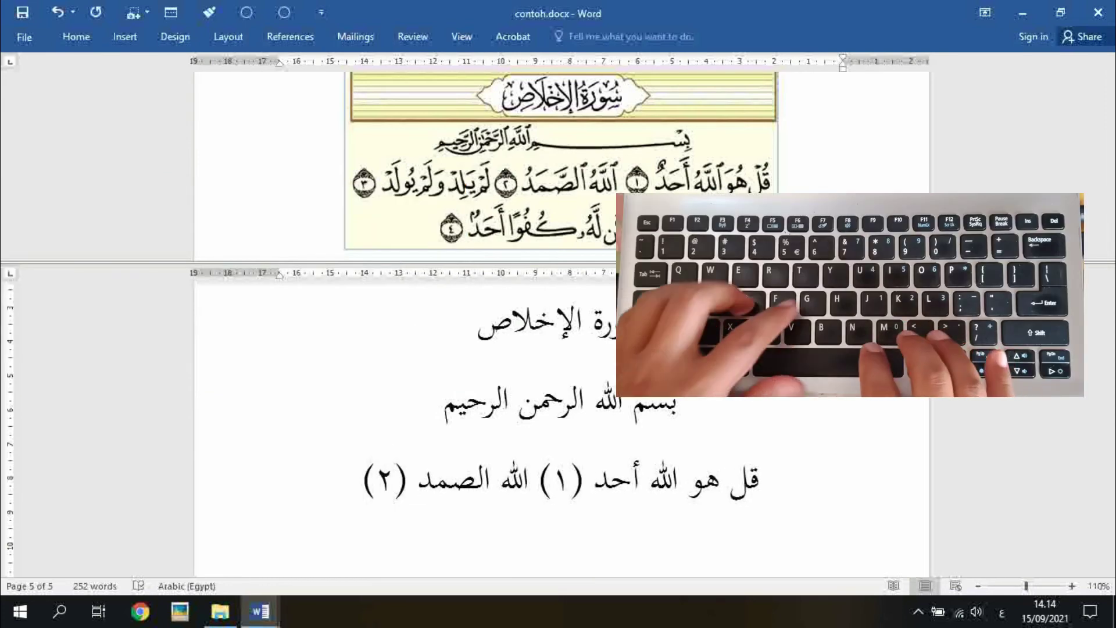
text( لم ي)
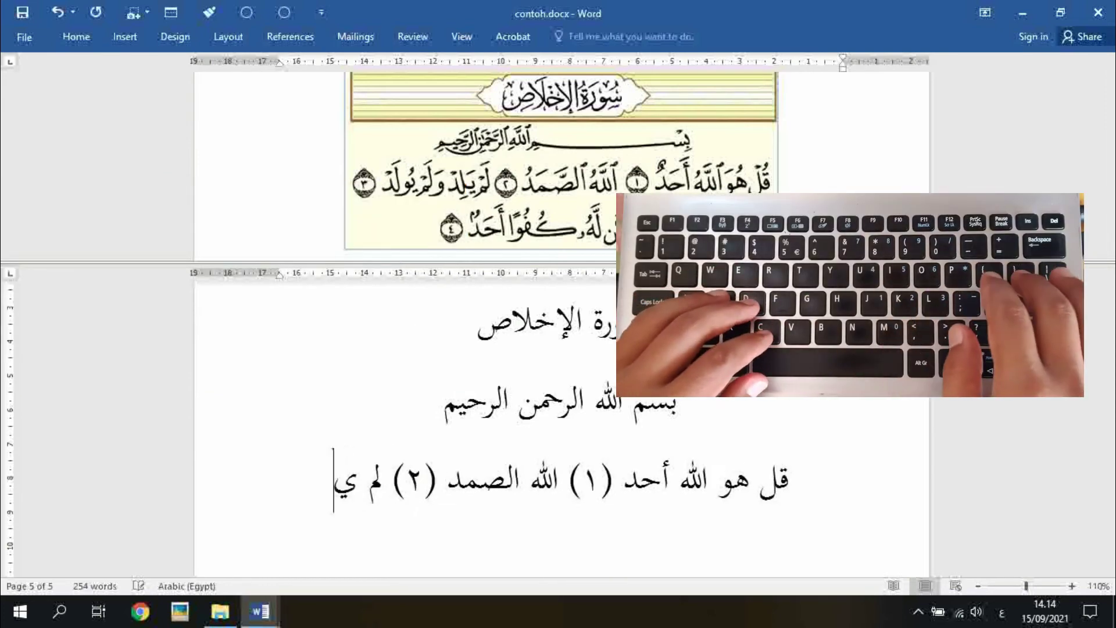
text(لد )
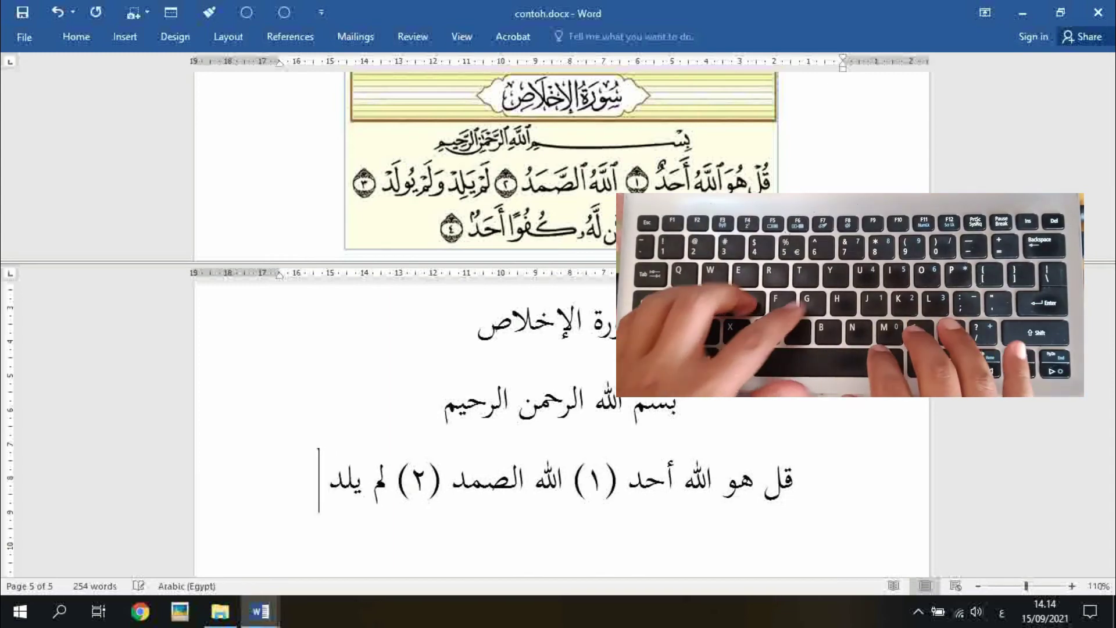
text(ولم يول)
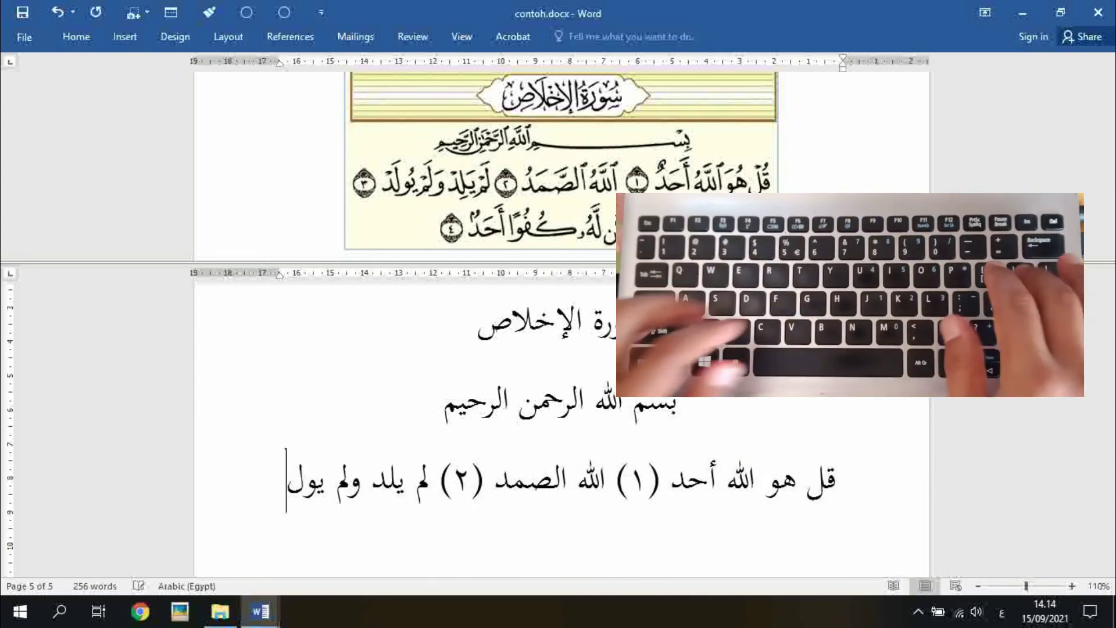
text(د)
key(Return)
text(()
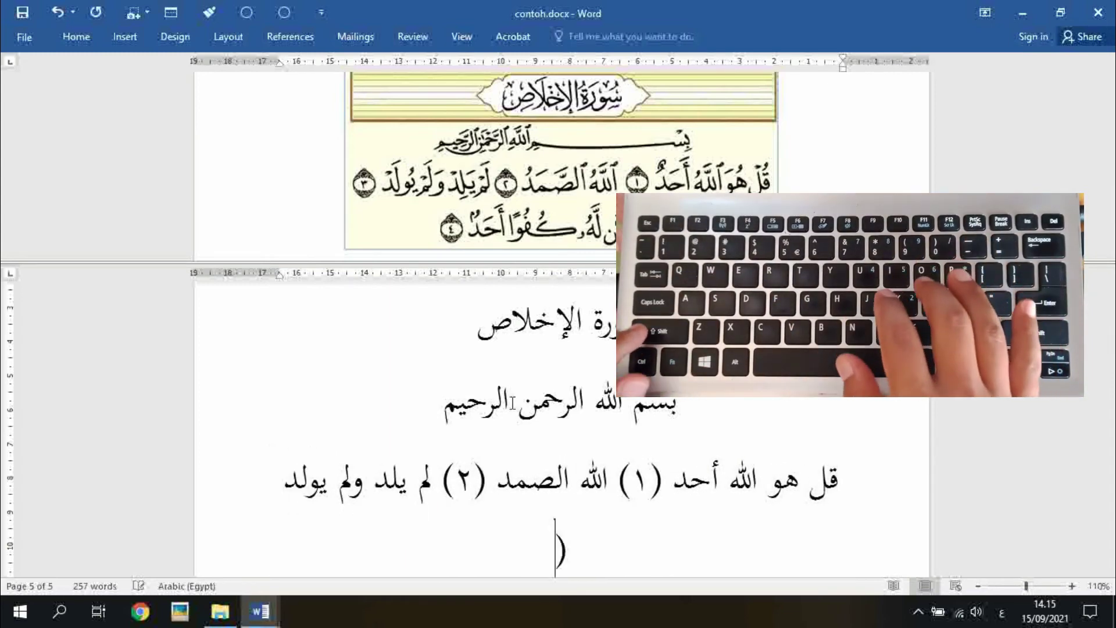
text(#)
key(BackSpace)
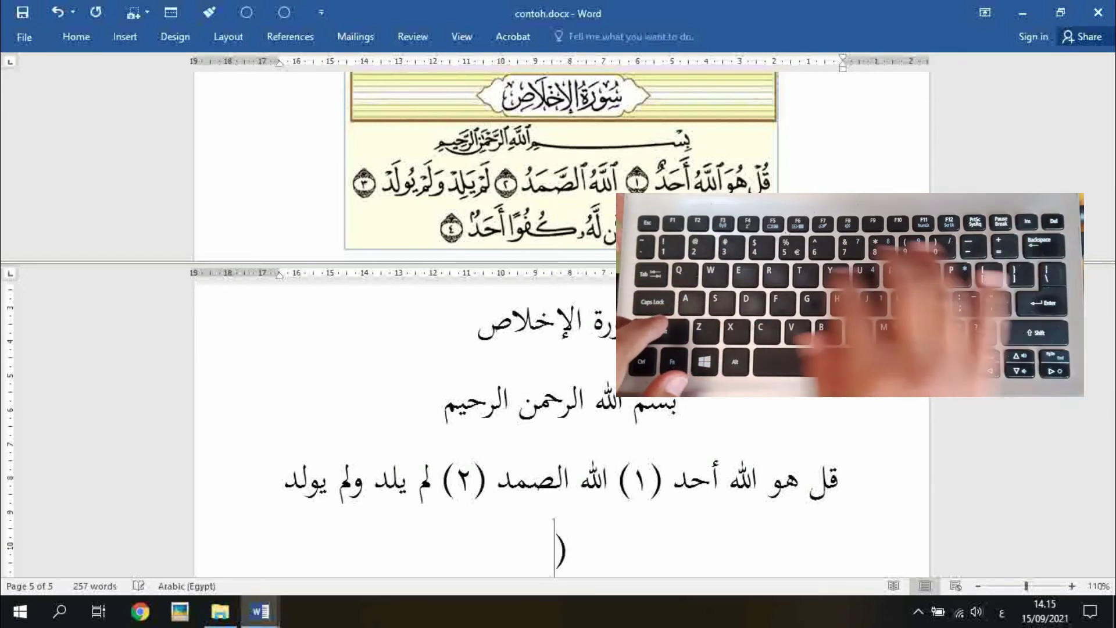
text(٣))
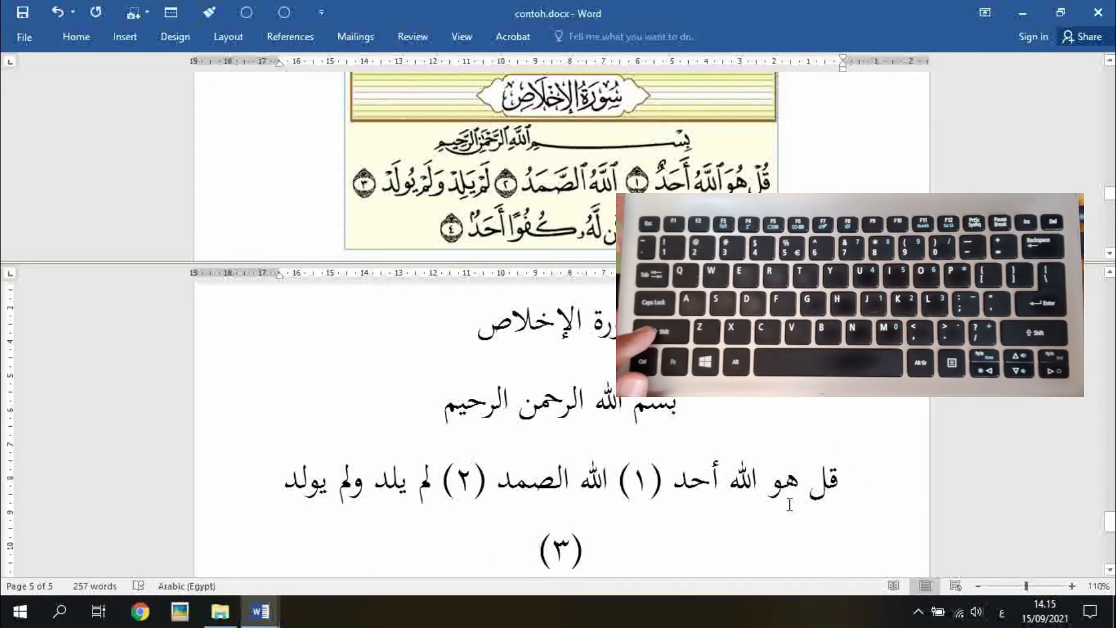
Step: Shrink the verses paragraph's font so (٣) fits on one line, then add an empty line below
shift+click(861, 476)
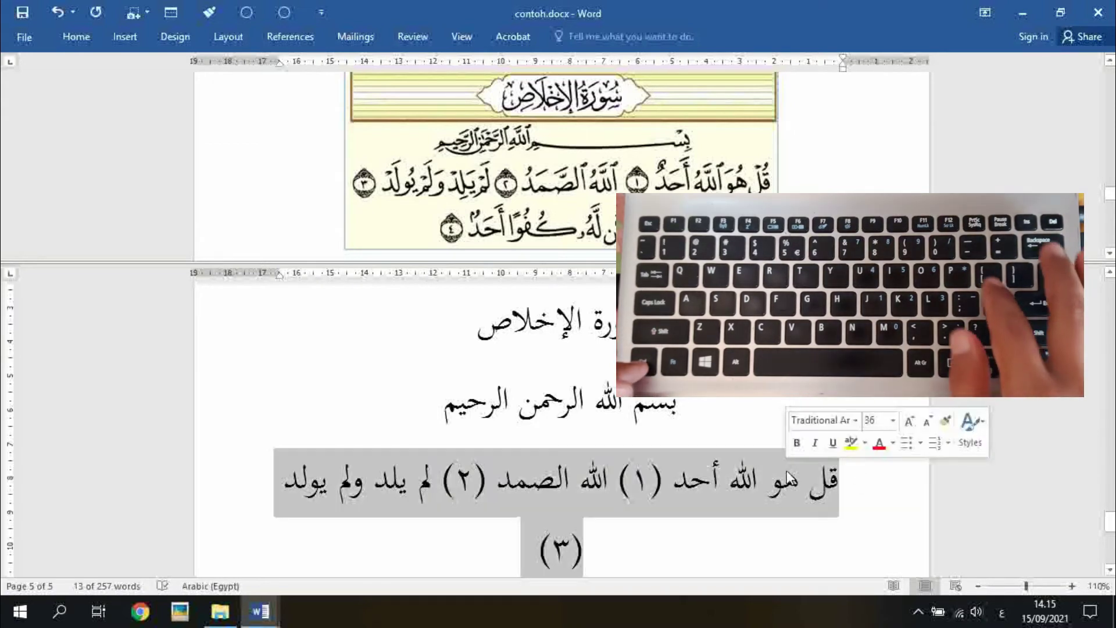
key(ctrl+shift)
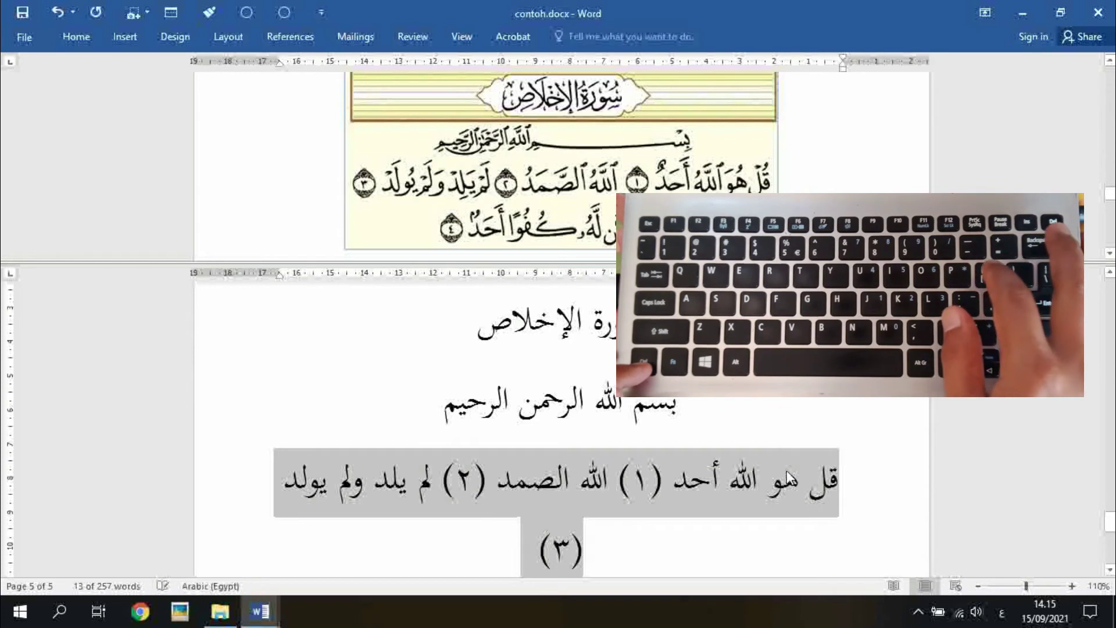
key(ctrl+bracketleft)
key(ctrl+bracketleft)
key(ctrl+bracketleft)
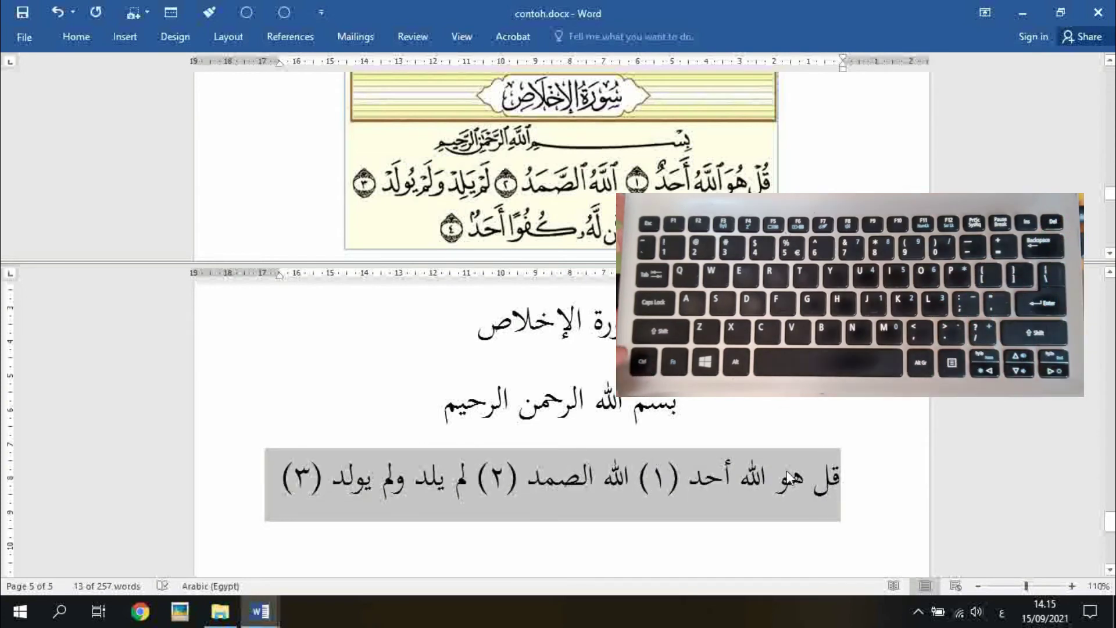
key(End)
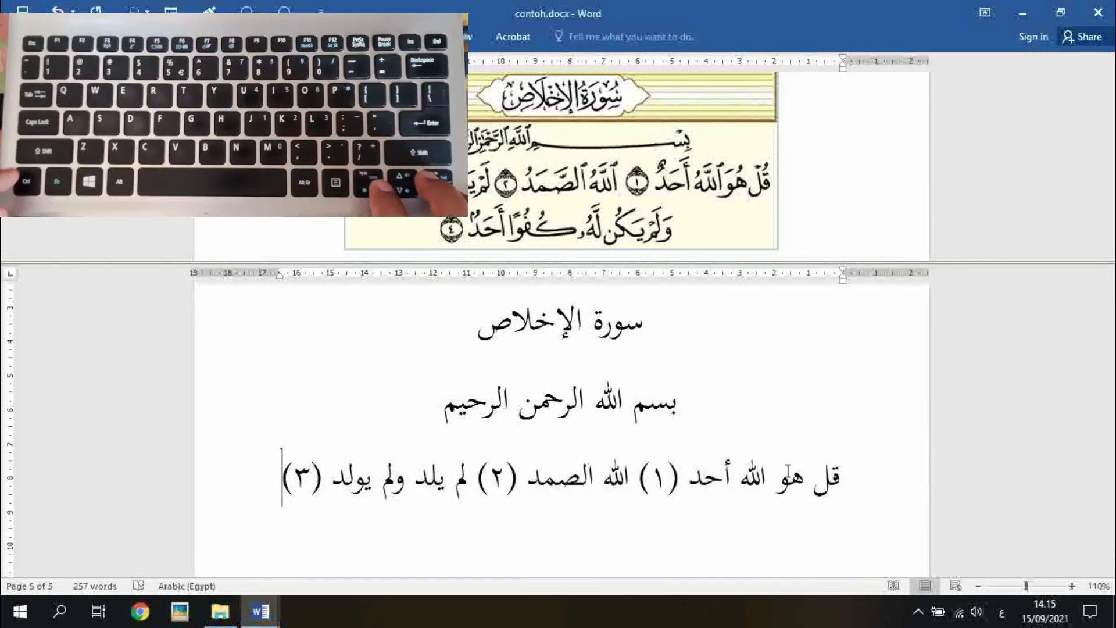
key(Return)
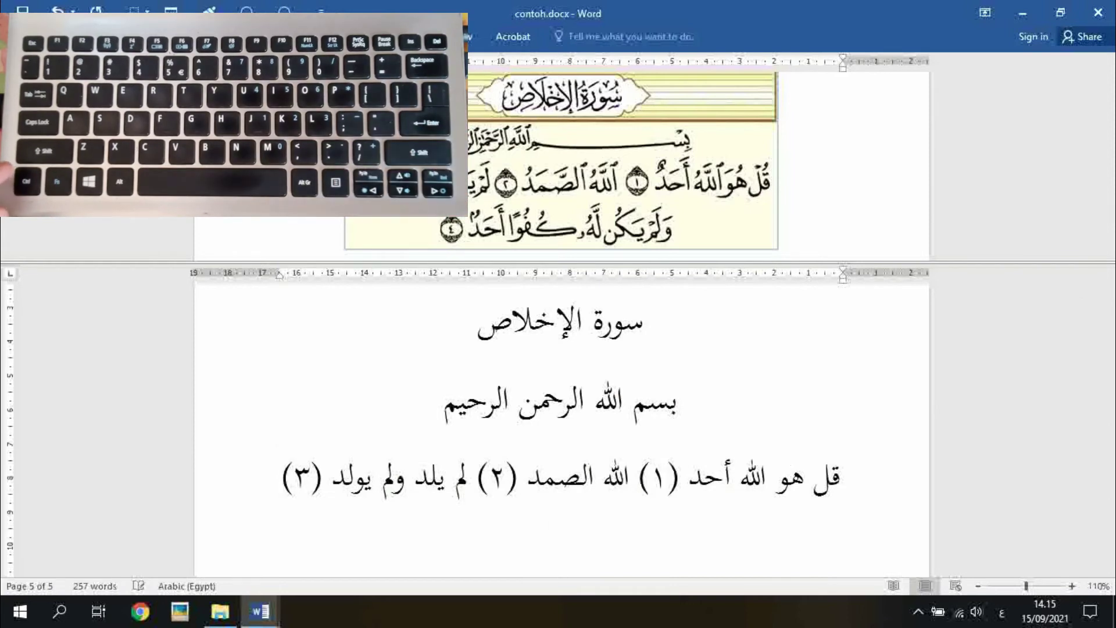
Step: Type the fourth verse ولم يكن له كفوا أحد (٤) on the new line
text(ولم)
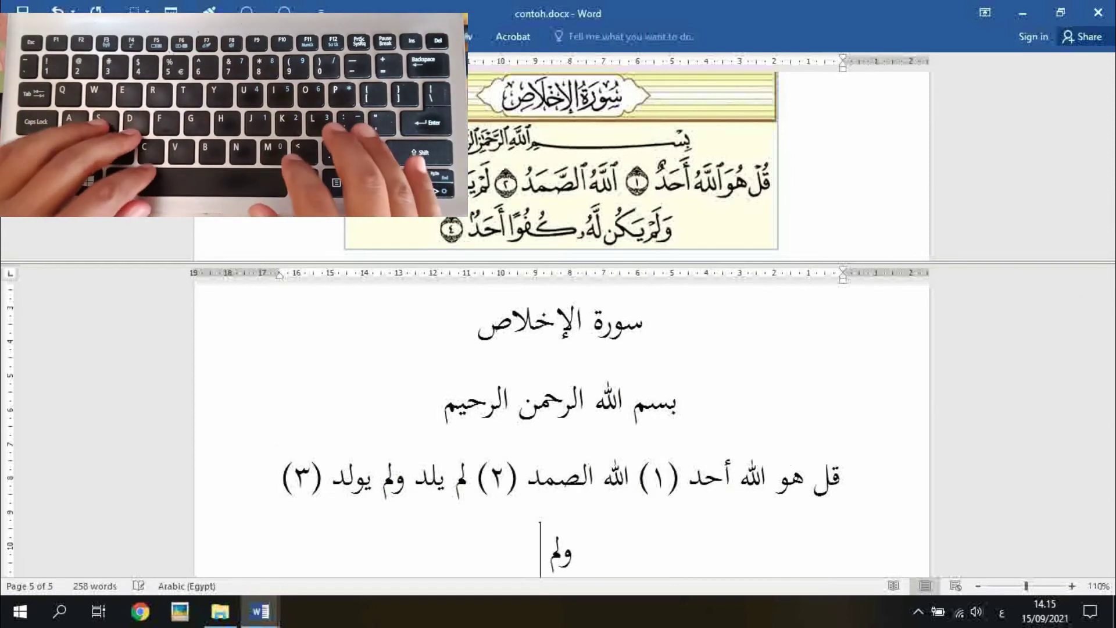
text( يكن)
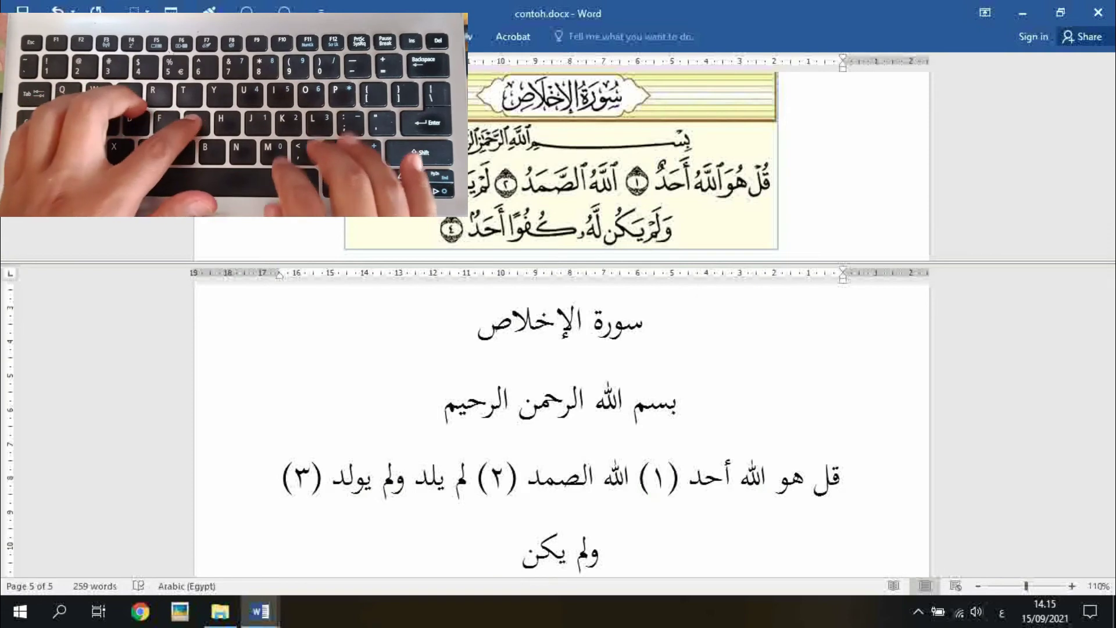
text( له)
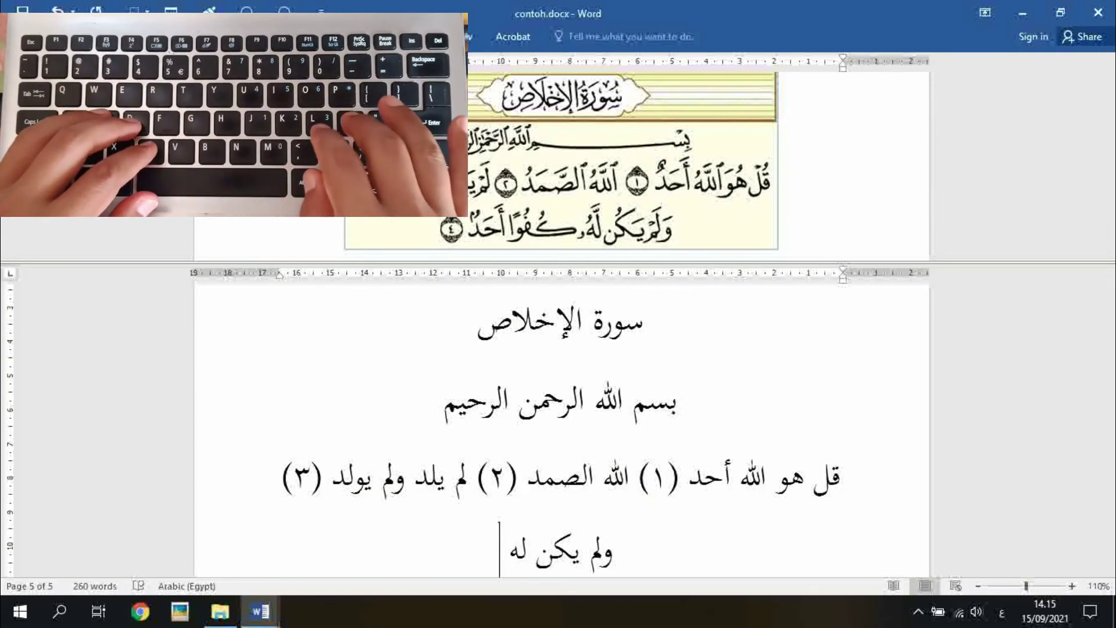
text( ك)
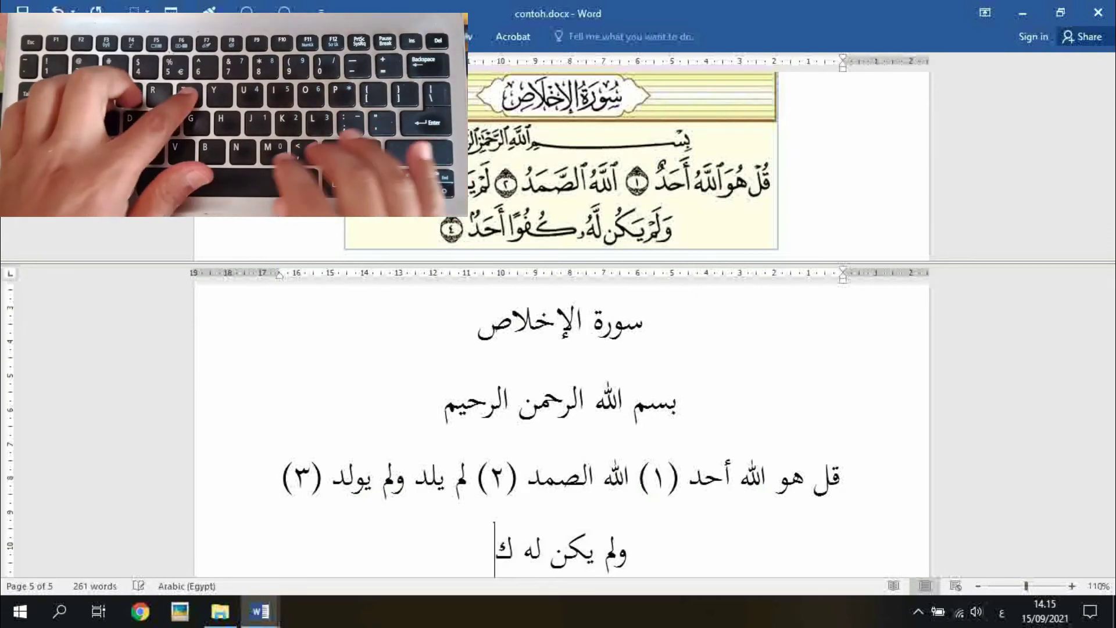
text(فوا)
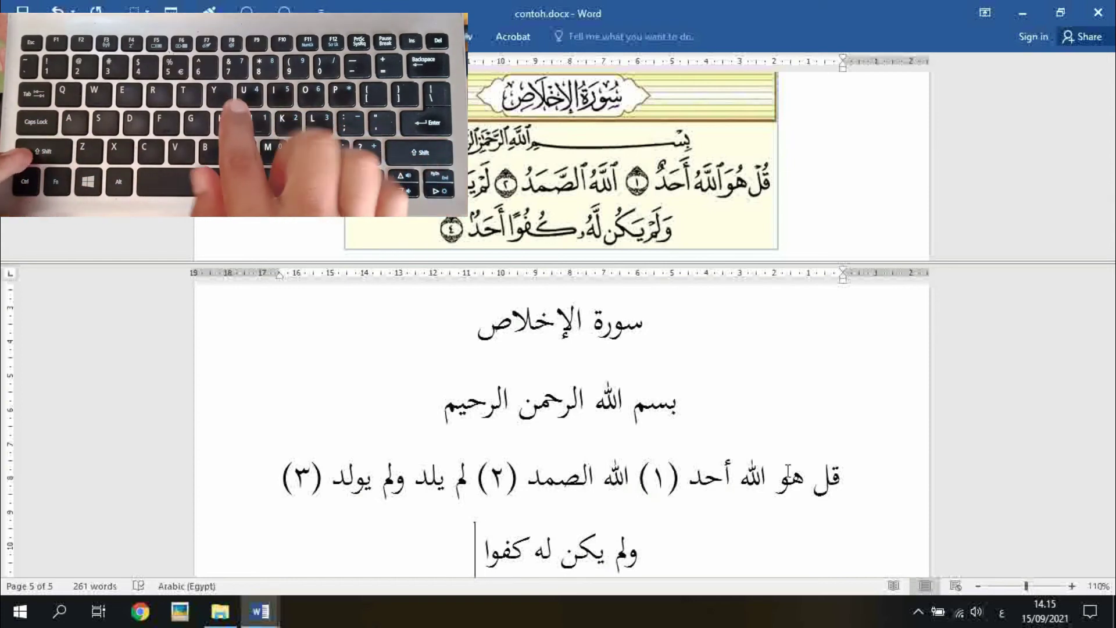
text( أ)
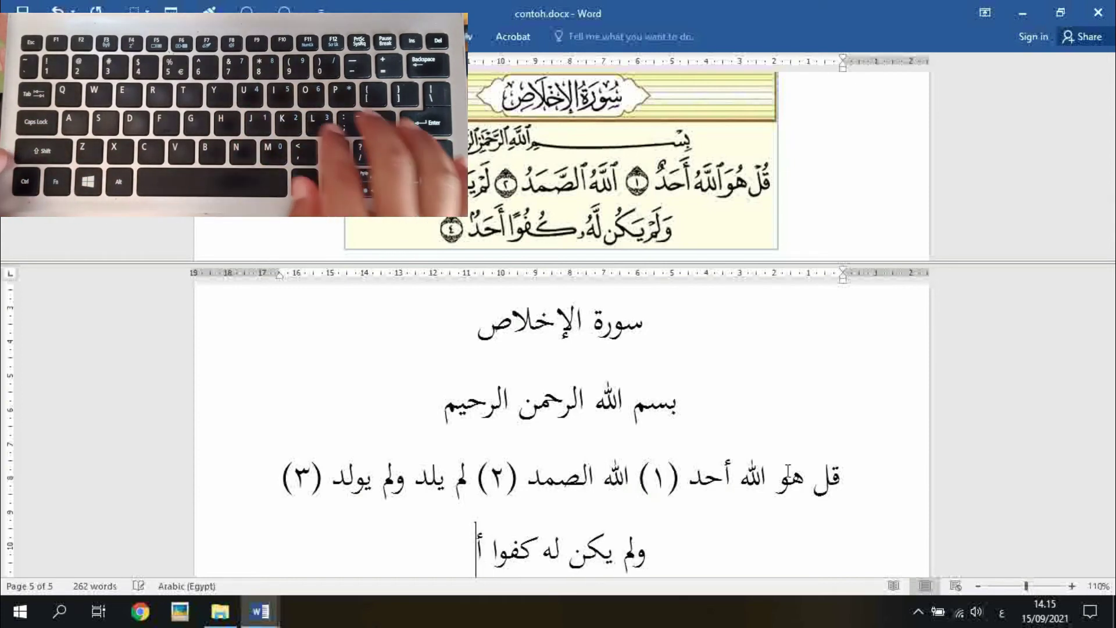
text(حد)
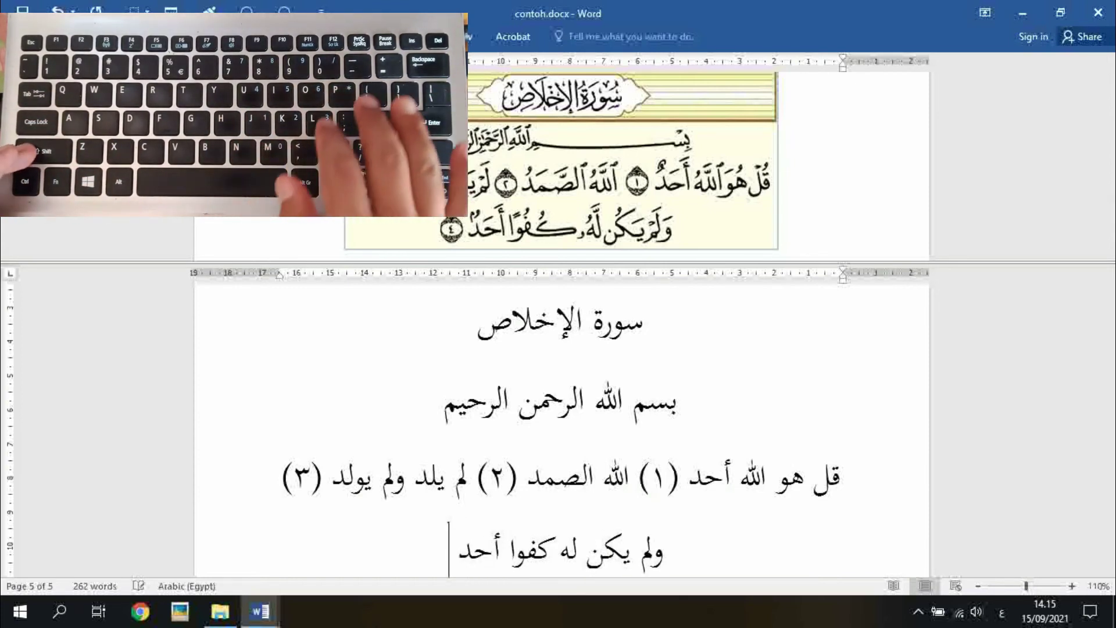
text( (٤)
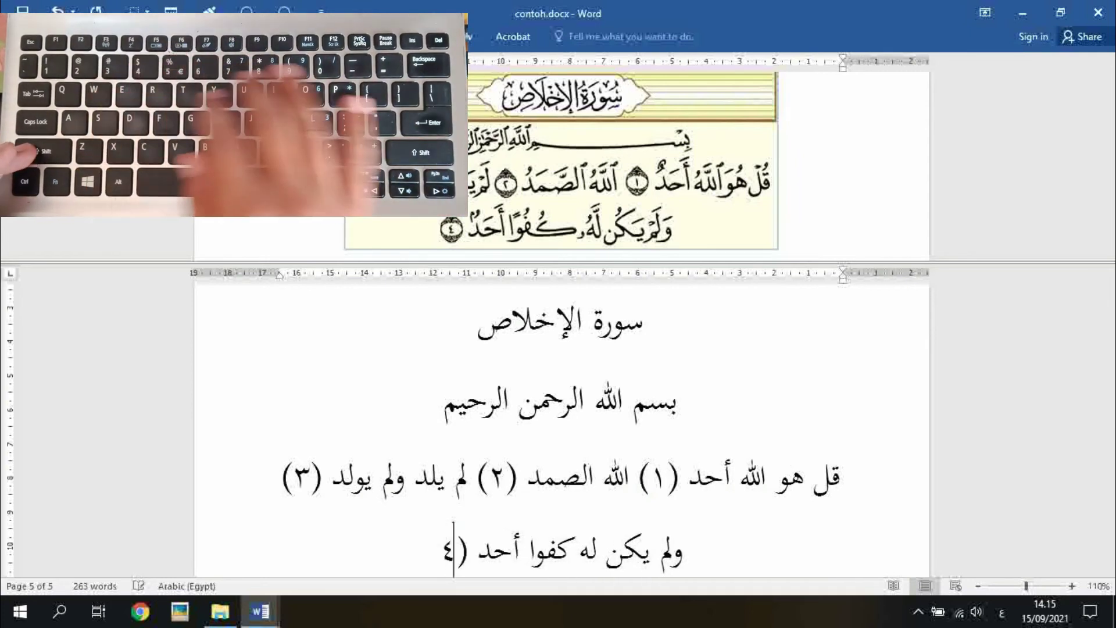
text())
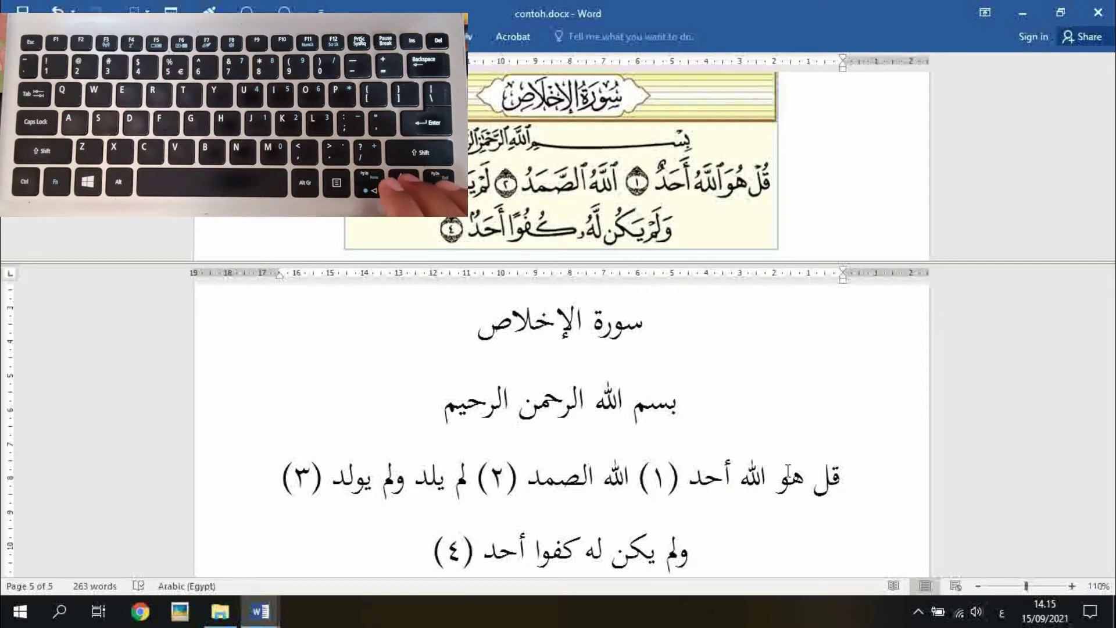
Step: Add the damma to the word سورة in the title
key(Up)
key(Up)
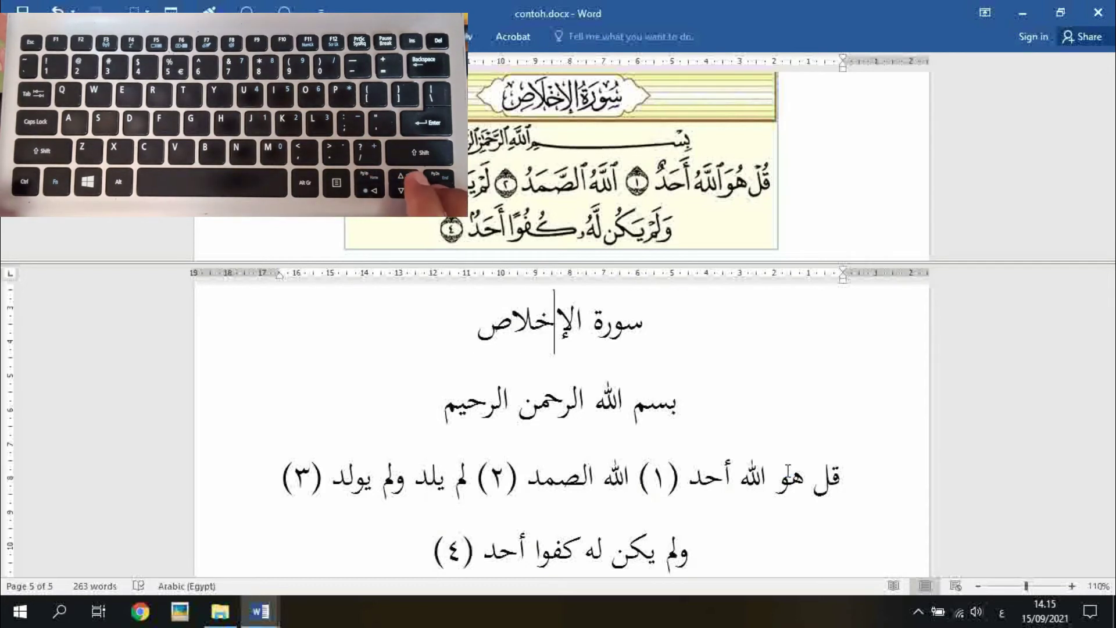
key(Right)
key(Right)
key(Right)
key(Right)
key(Right)
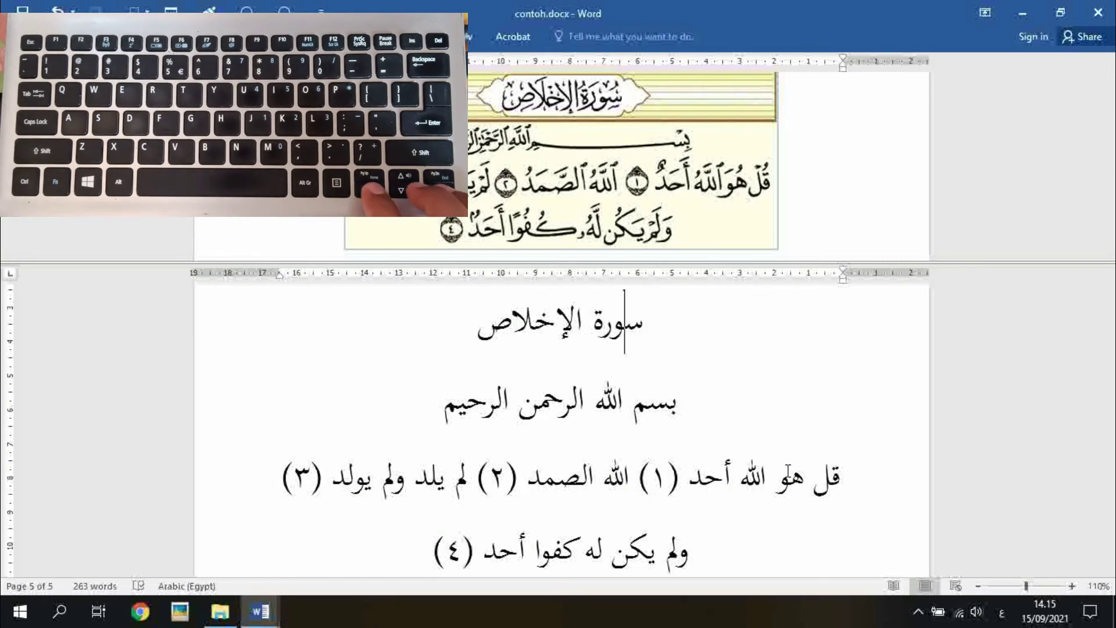
key(Right)
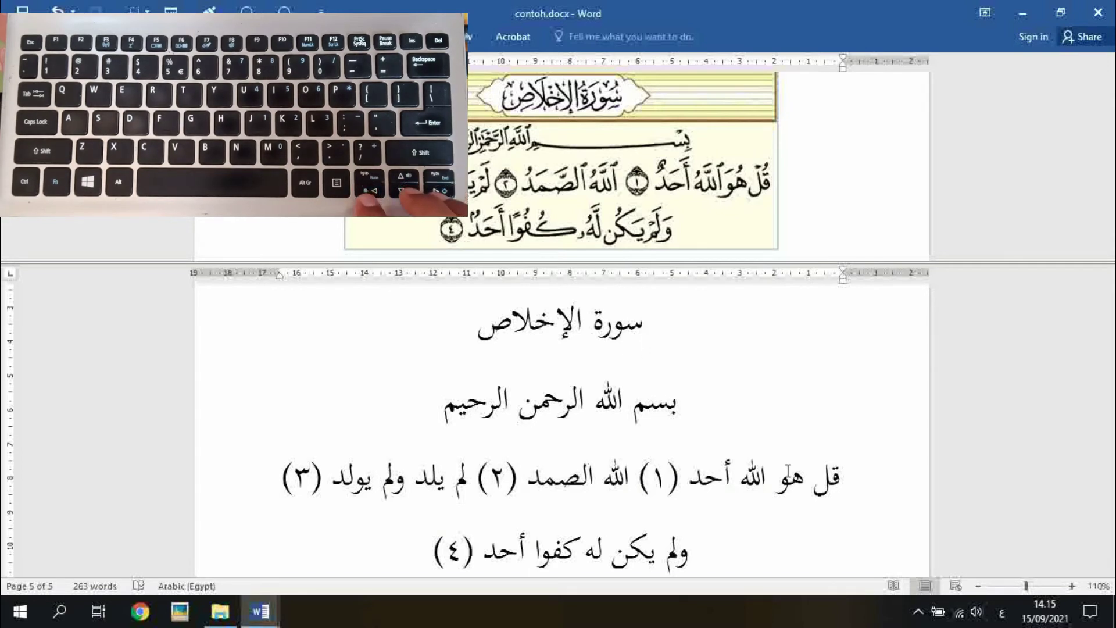
key(Right)
key(Left)
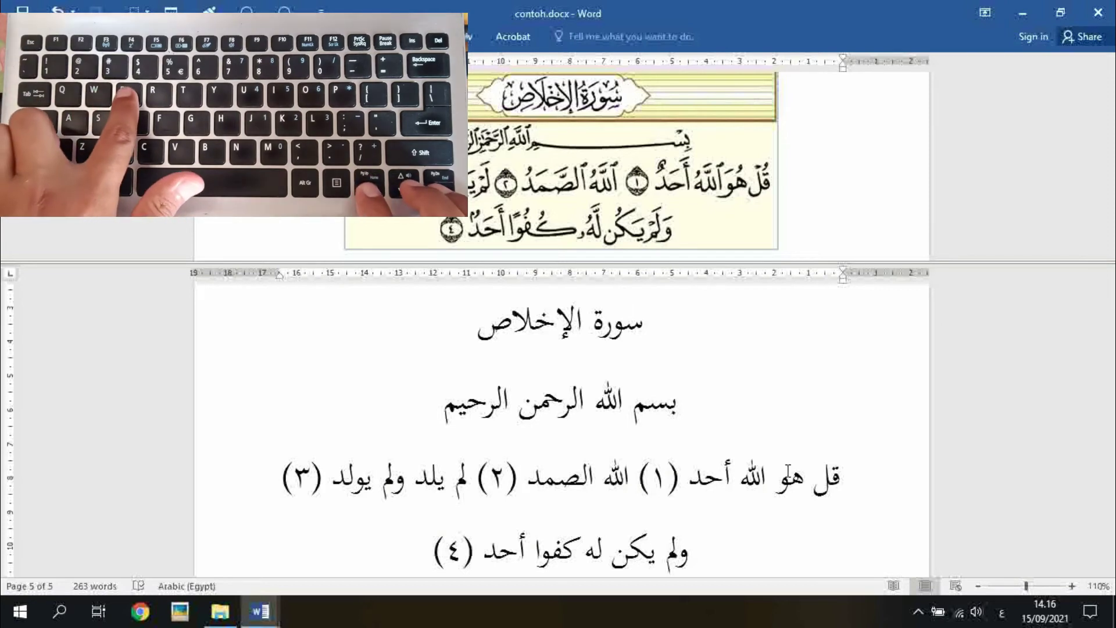
text(ُوْرَةُ)
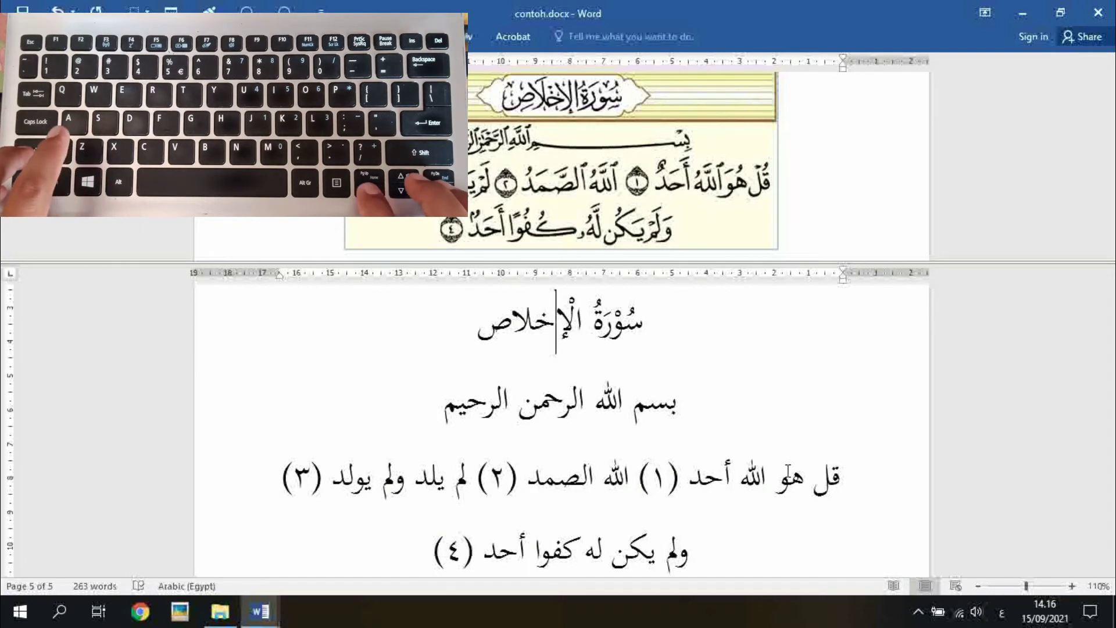
Step: Add fatha and kasra marks to الإخلاص in the title, removing a stray extra fatha
key(Left)
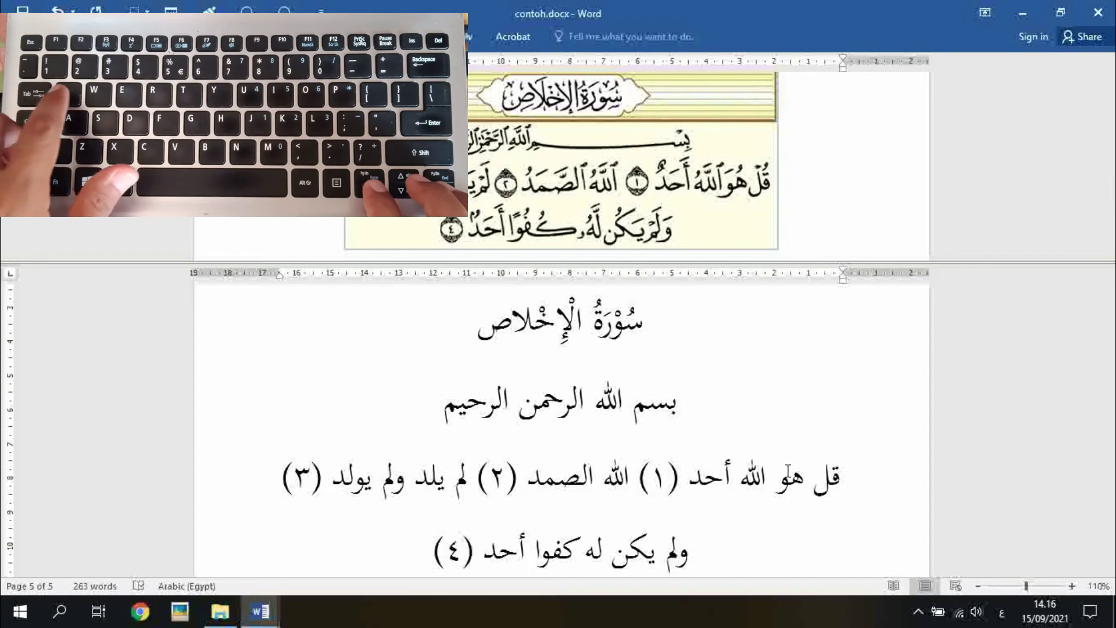
text(َ)
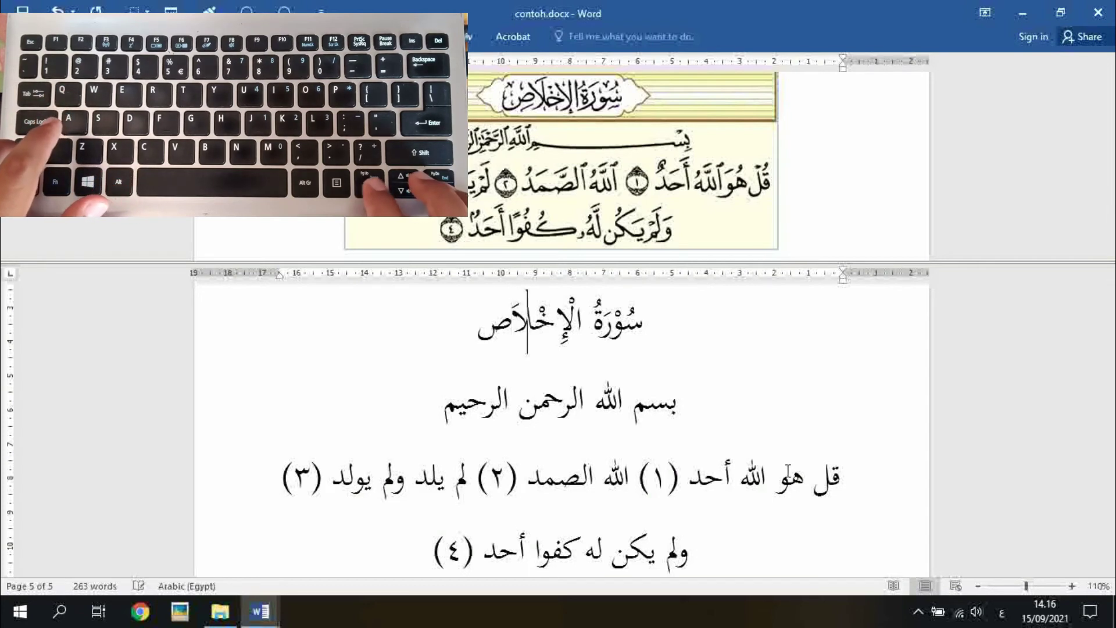
text(َ)
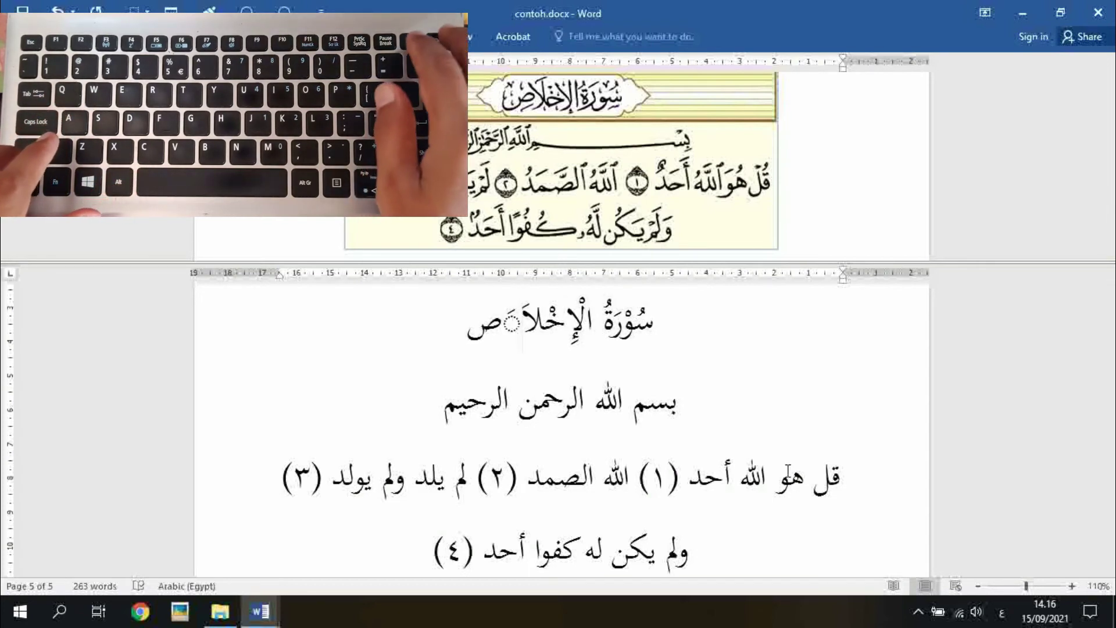
key(BackSpace)
key(Right)
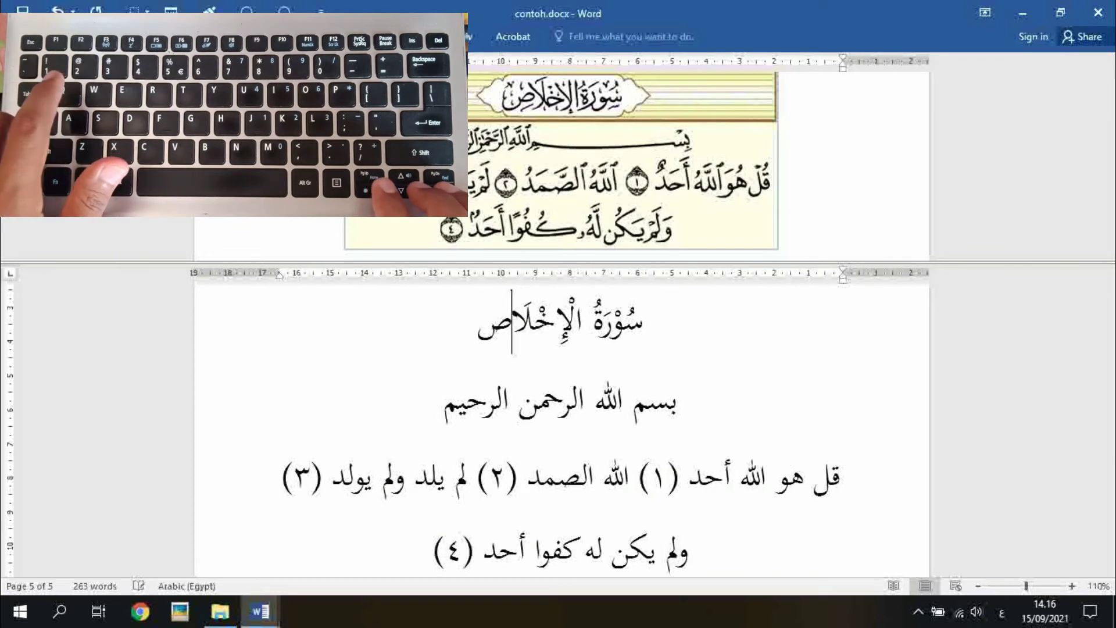
key(Left)
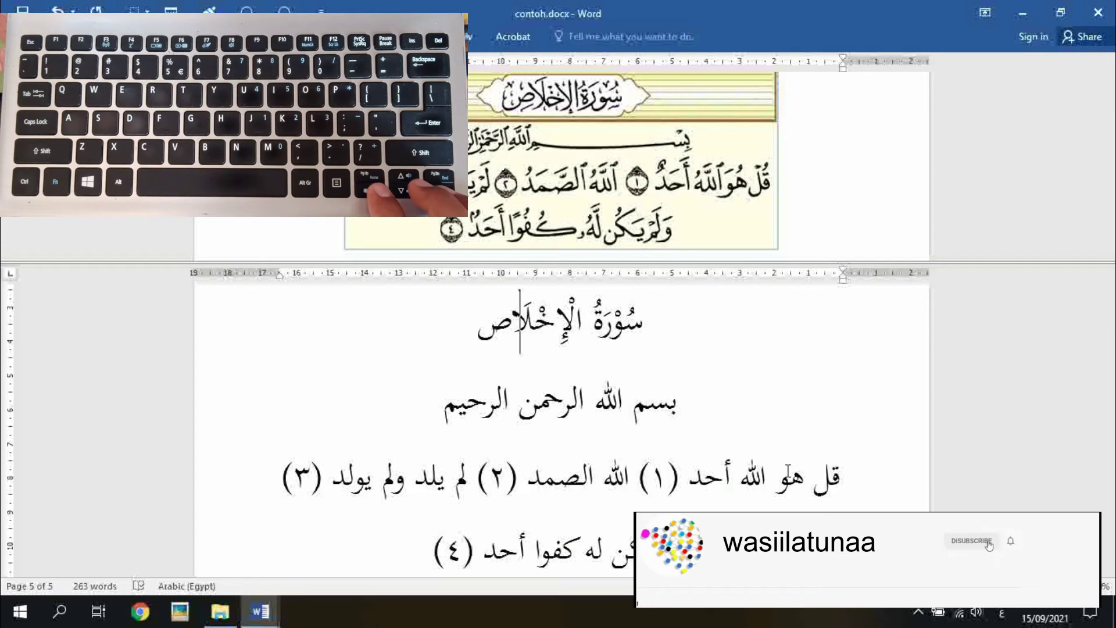
key(Left)
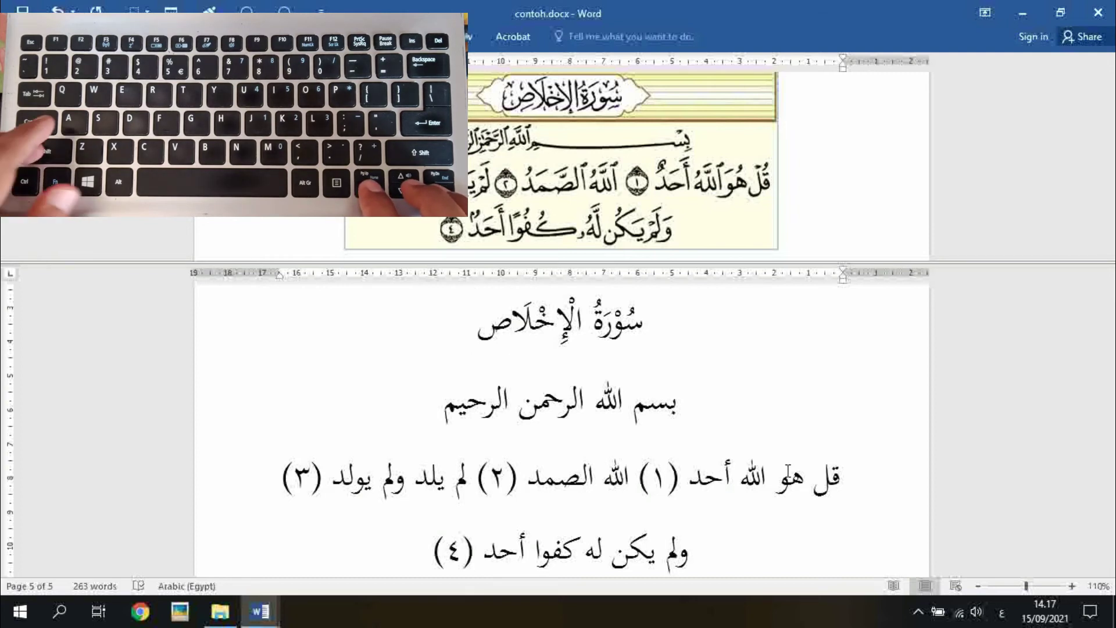
text(ِ)
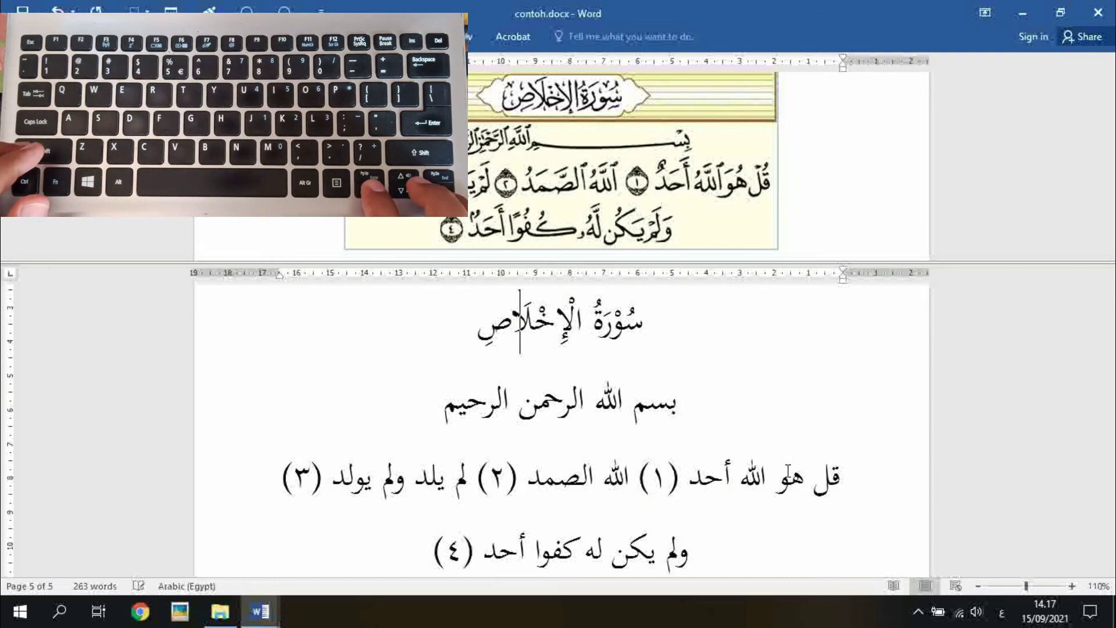
key(Left)
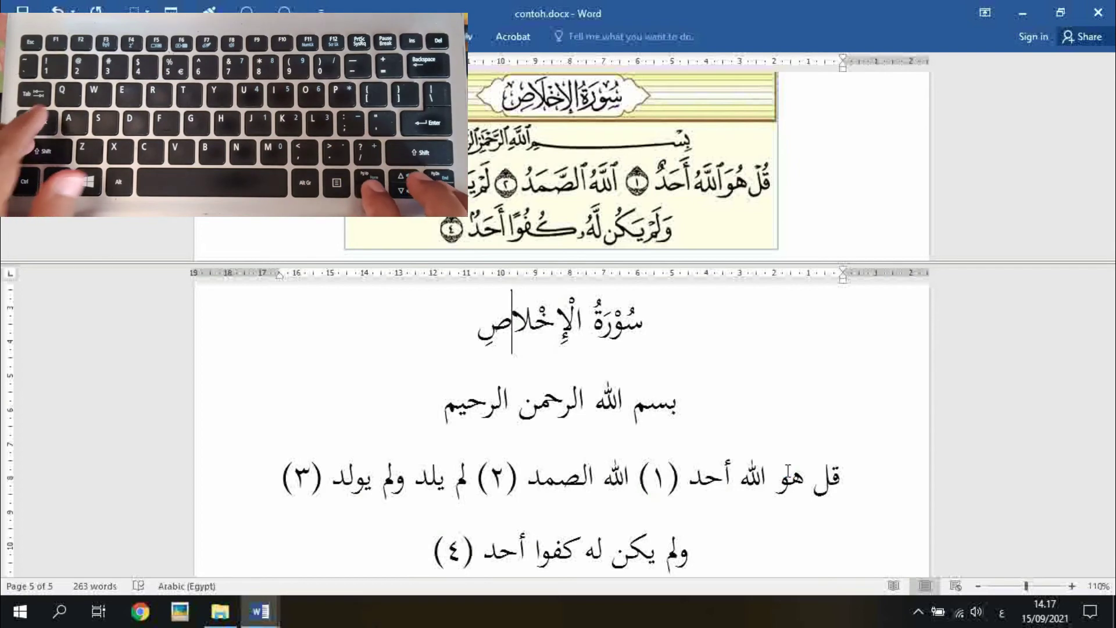
text(َ)
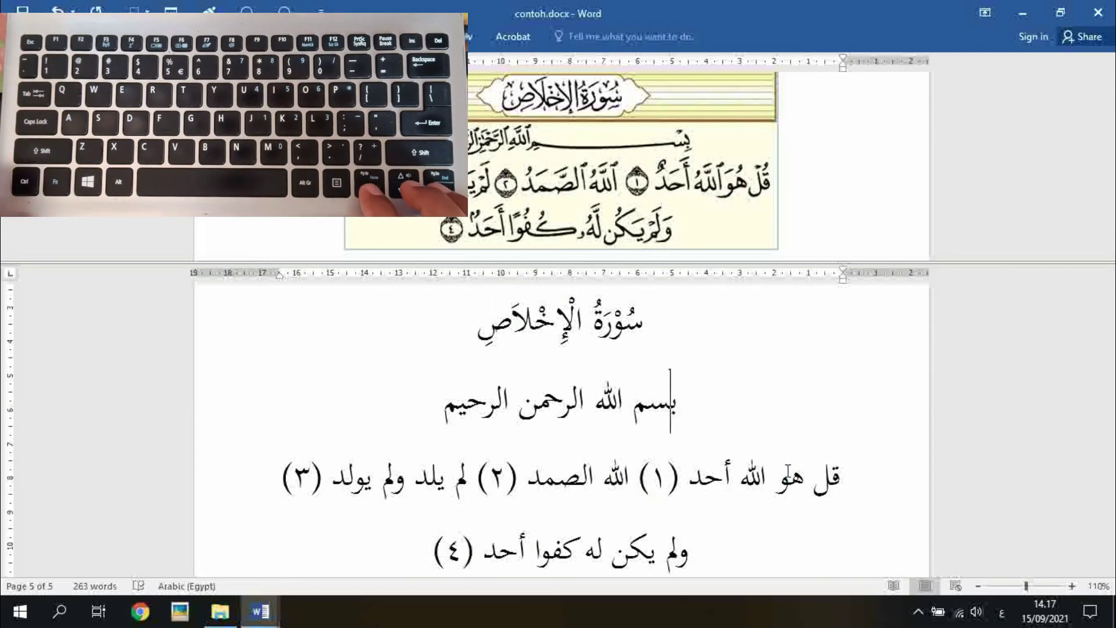
Step: Vowel بسم as بِسْمِ and add a kasra under the ه of الله
key(Left)
text(ِ)
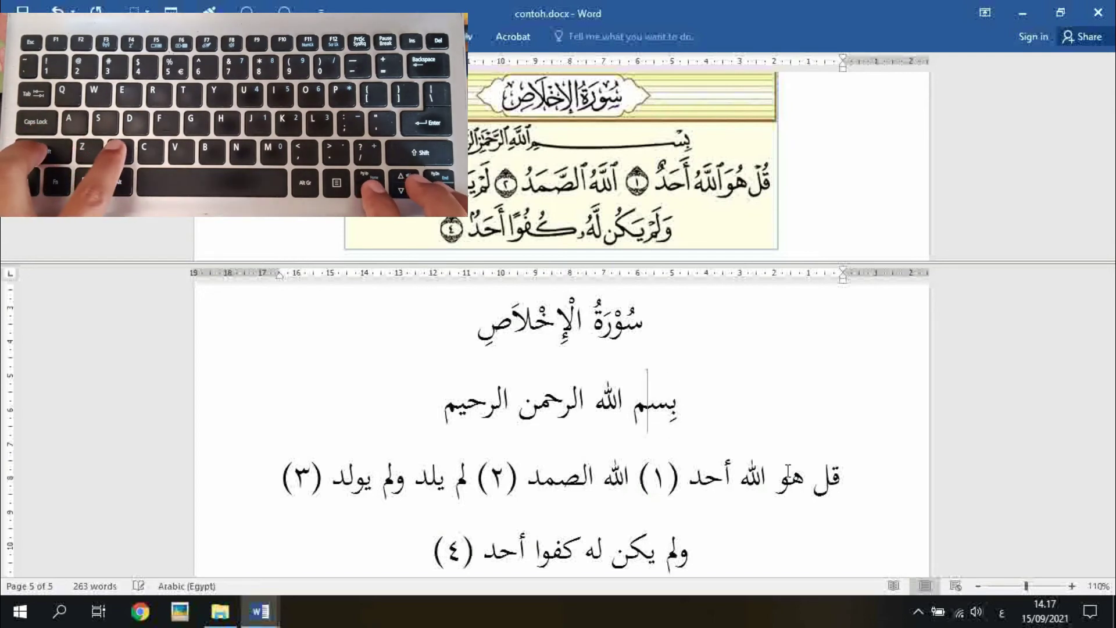
key(Left)
text(ْ)
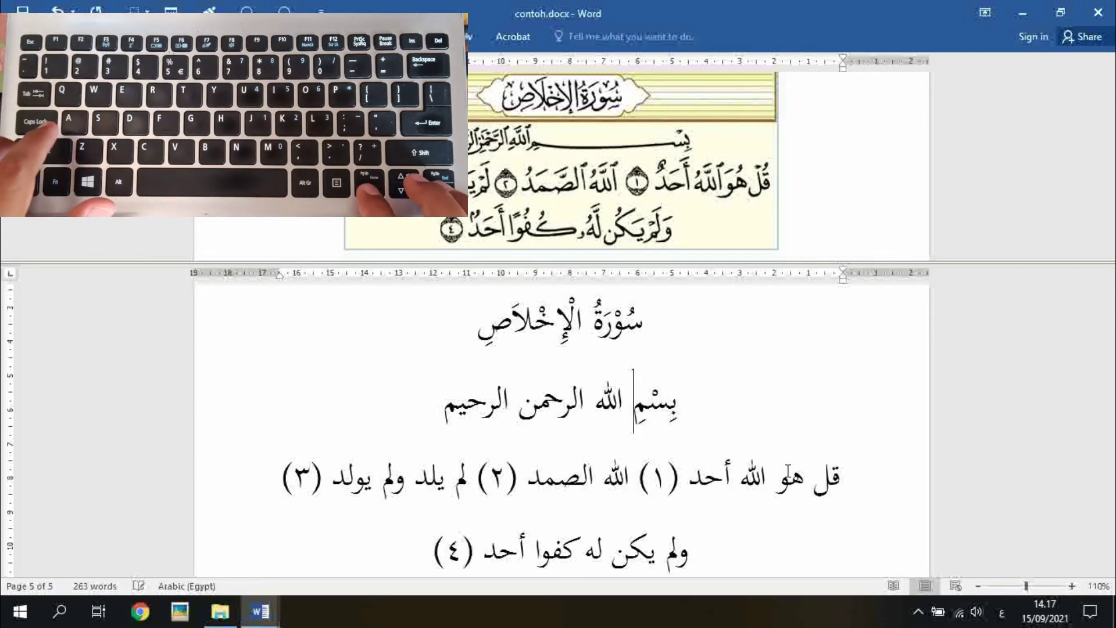
key(Left)
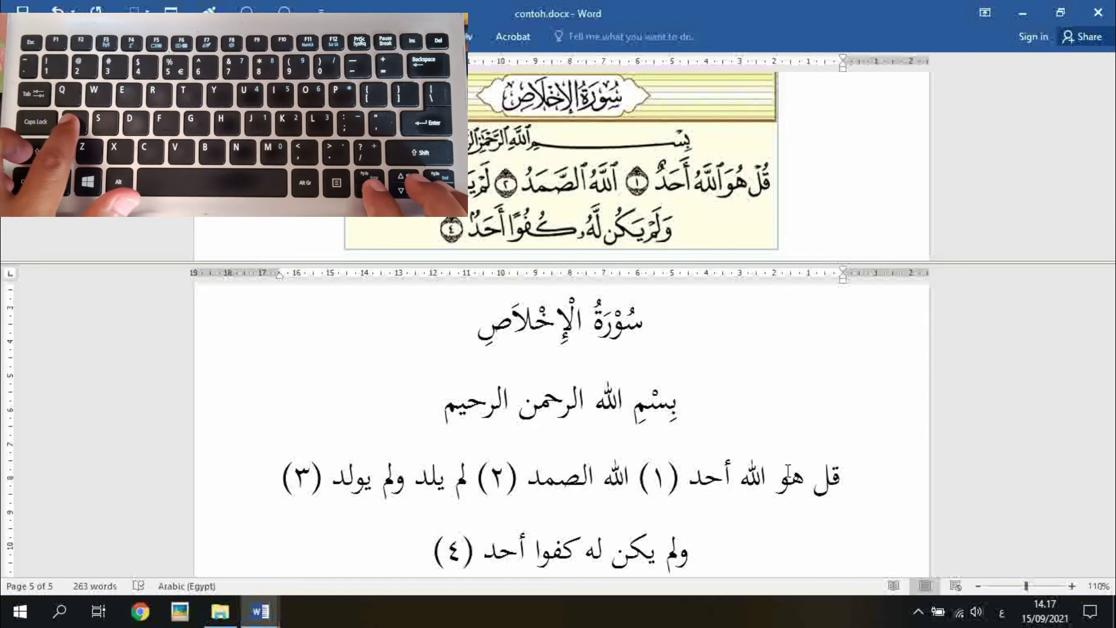
text(ِ)
Step: Add the fatha and sukun marks to الرحمن in the basmala
key(Left)
key(Left)
key(Left)
key(Left)
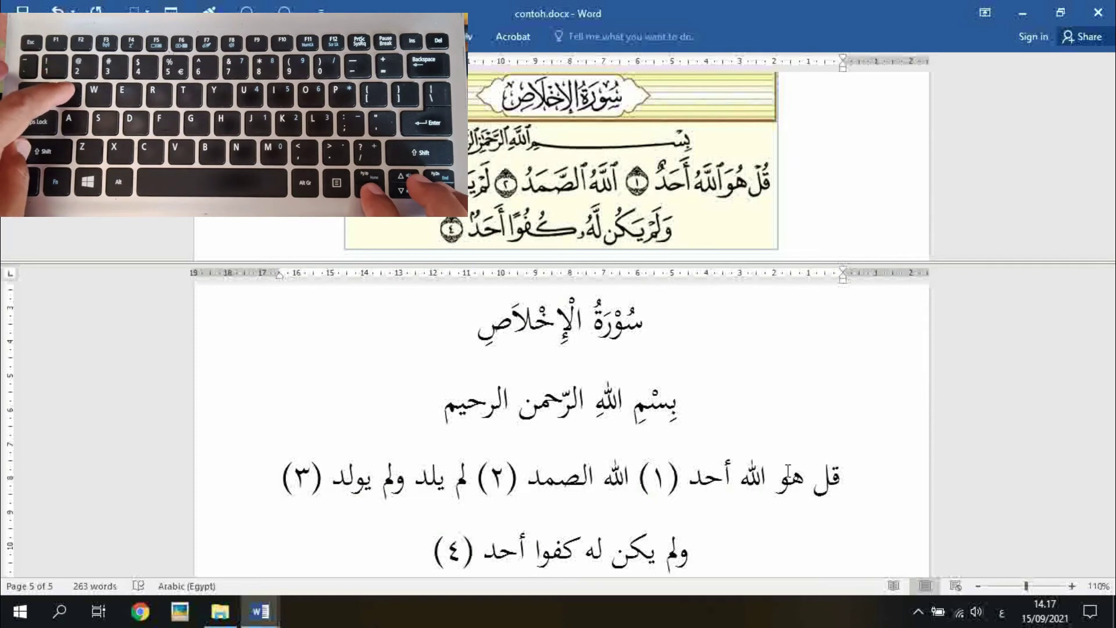
text(َ)
key(Left)
text(ْ)
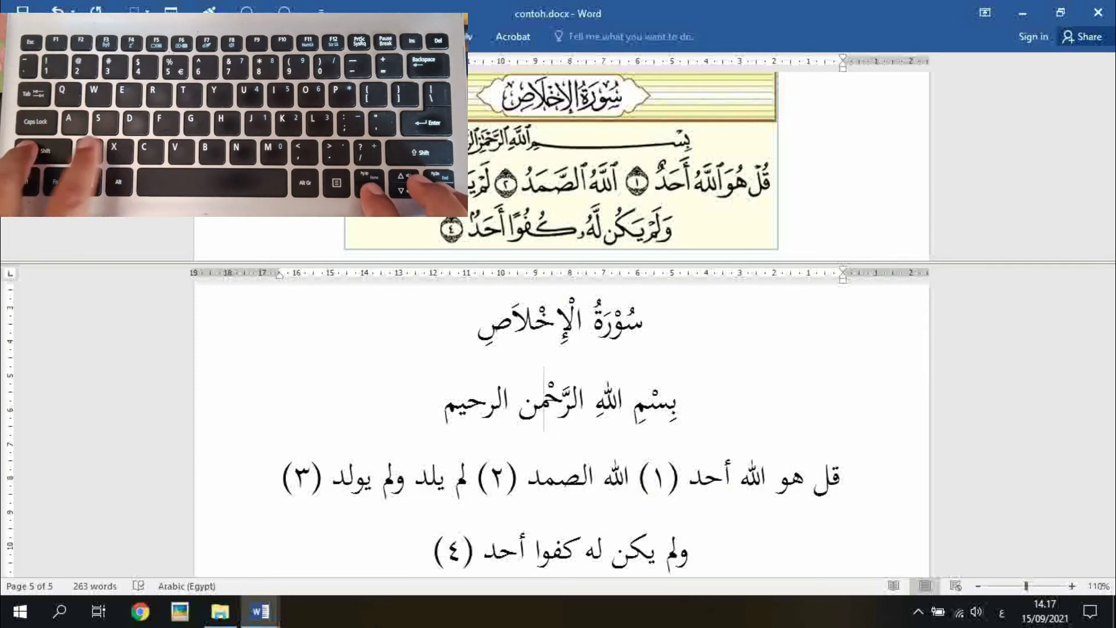
key(Left)
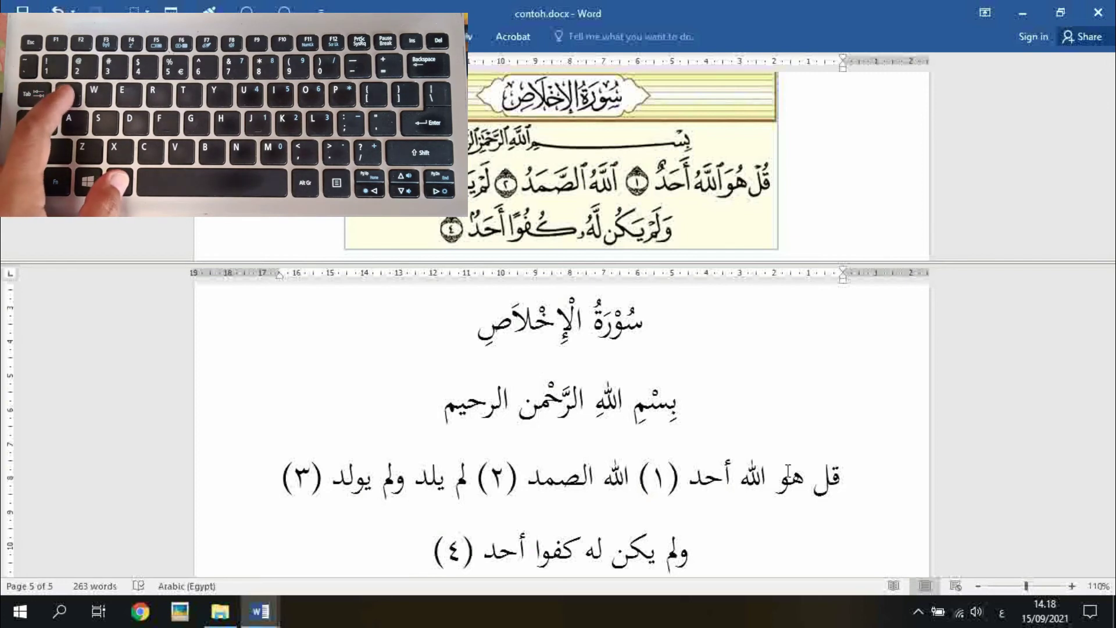
key(alt)
key(alt)
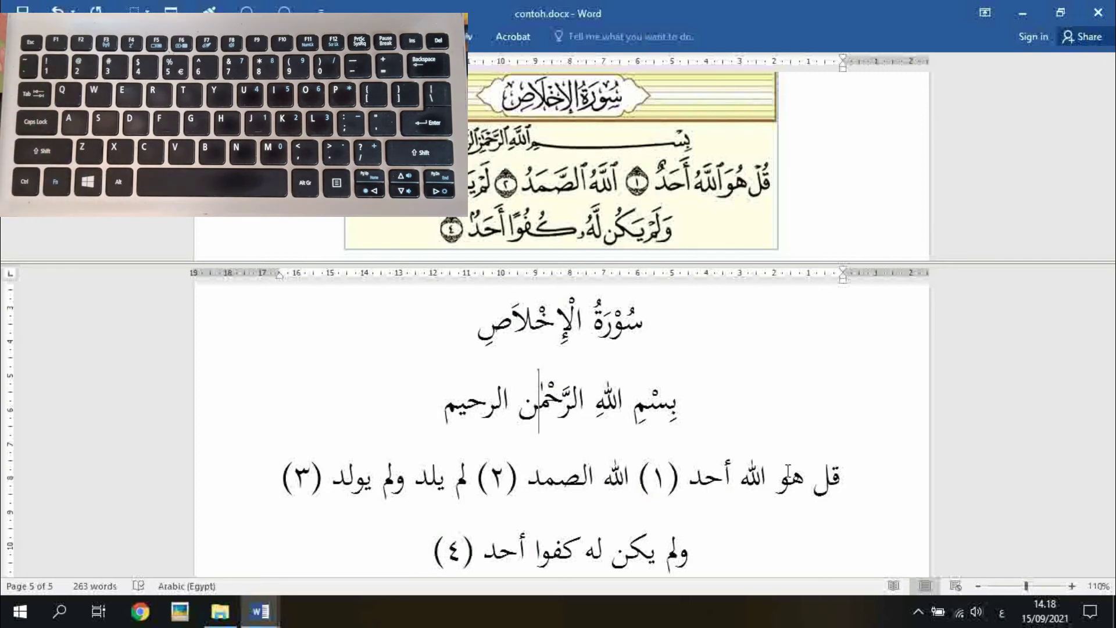
key(Left)
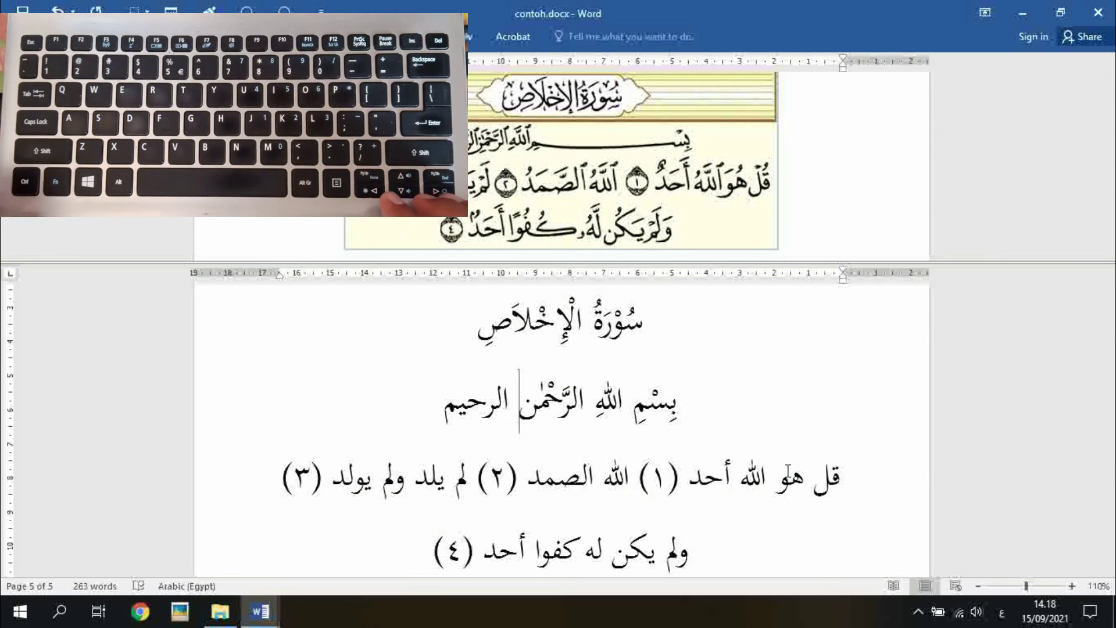
Step: Put shadda with fatha on the ر and a sukun on the ي of الرحيم
key(Left)
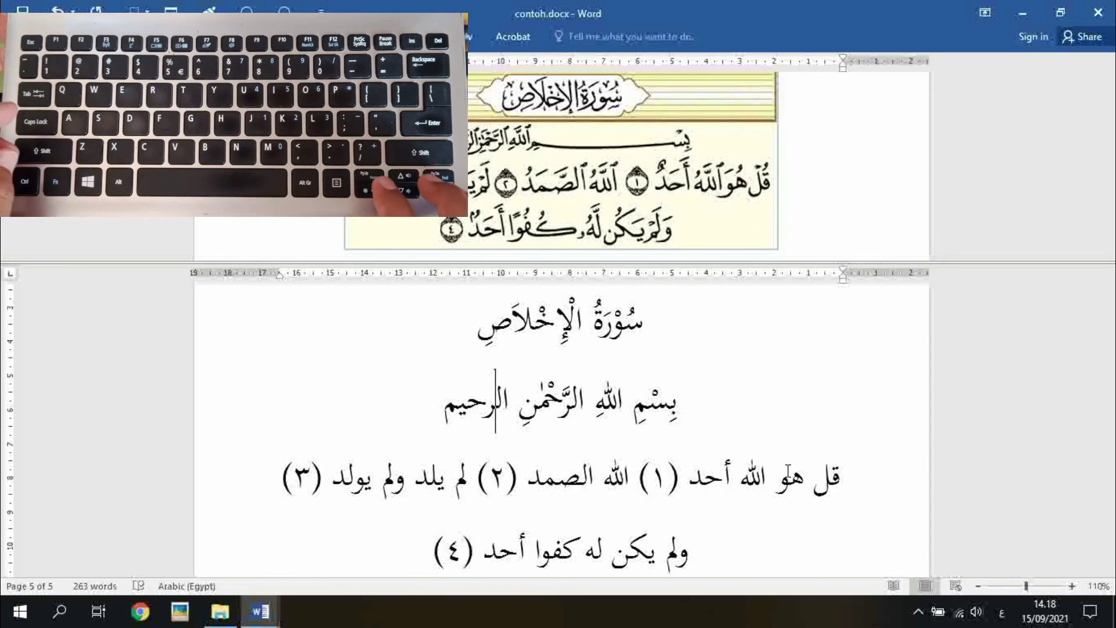
key(Left)
text(َّ)
key(Left)
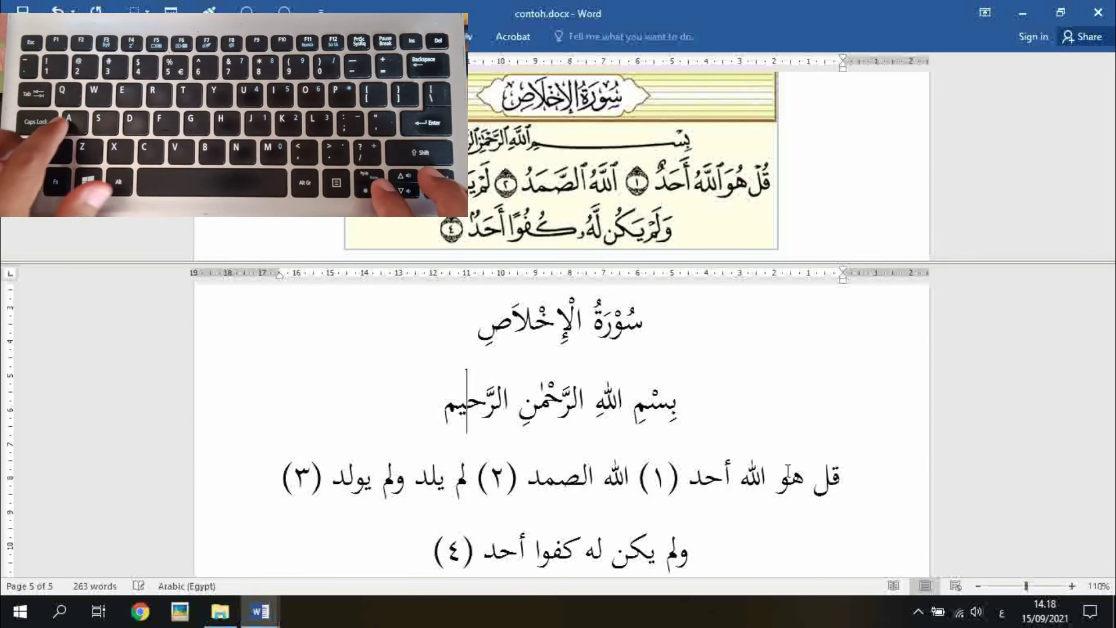
key(Left)
text(ْ)
key(Left)
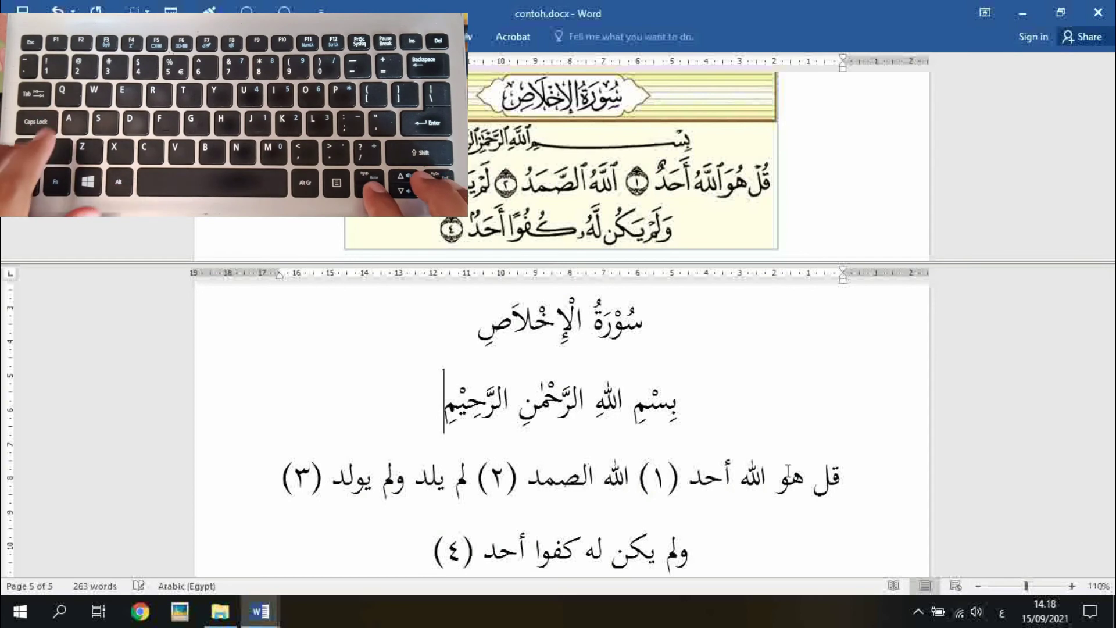
Step: Vowel the first verse as قُلْ هُوَ اللهُ أَحَدٌ
text(ُ)
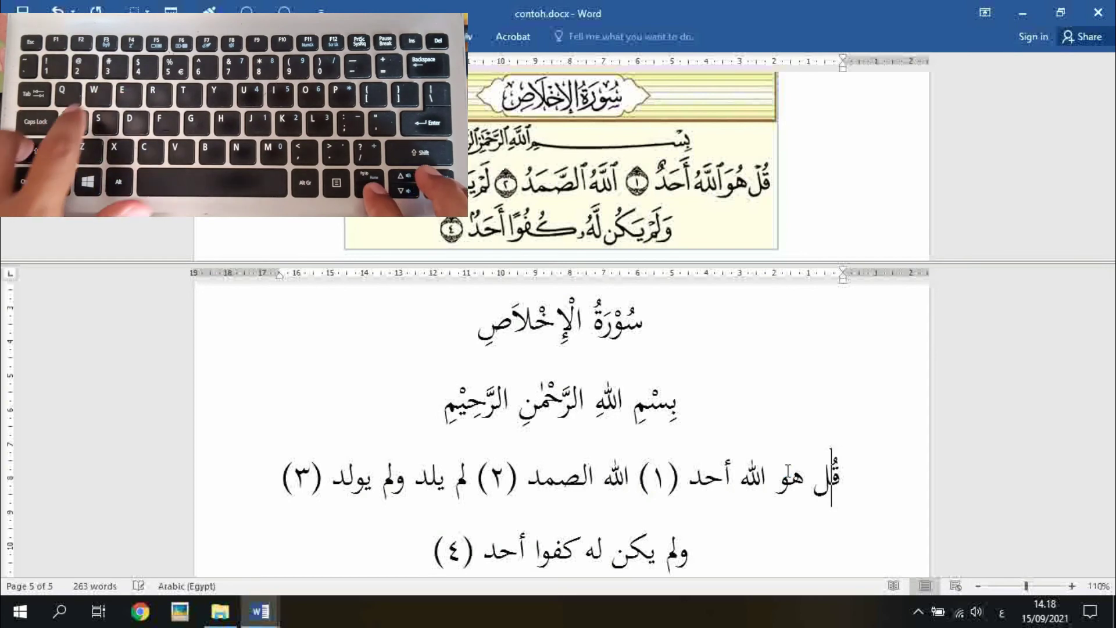
key(Left)
text(ْ)
key(Left)
key(Left)
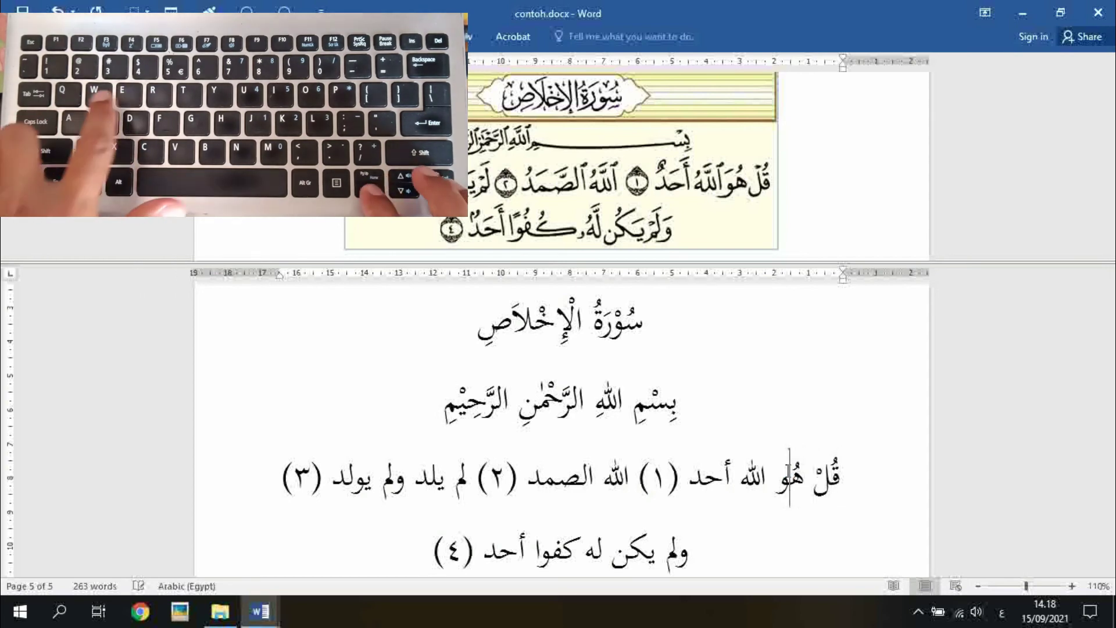
text(ُ)
key(Left)
text(َ)
key(Left)
key(Left)
key(Left)
text(ّ)
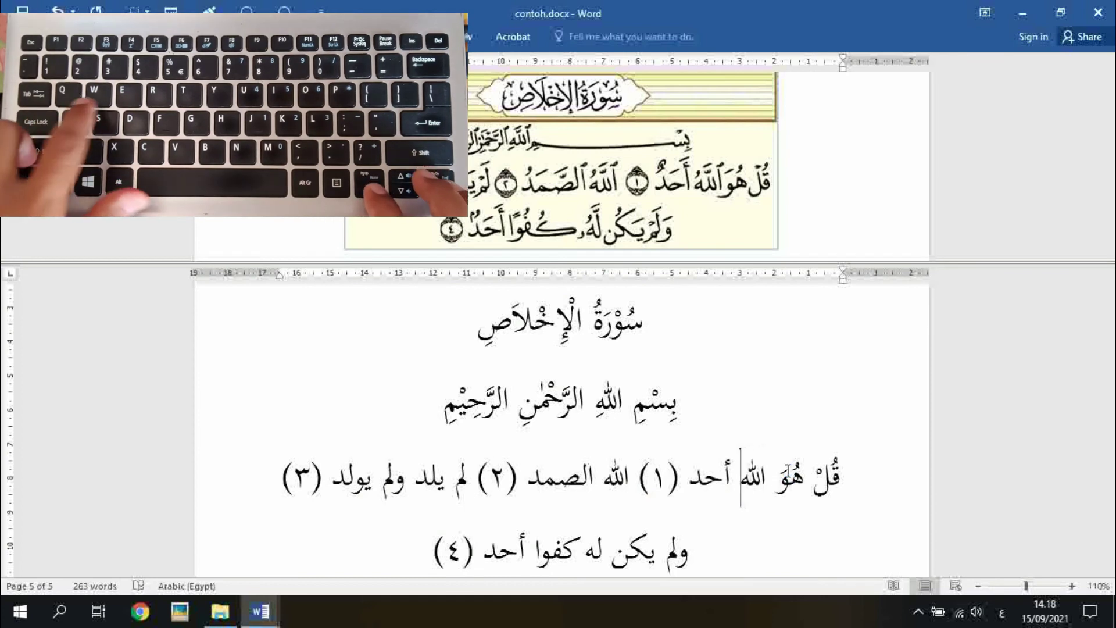
key(Left)
text(ُ)
key(Left)
key(Left)
key(Left)
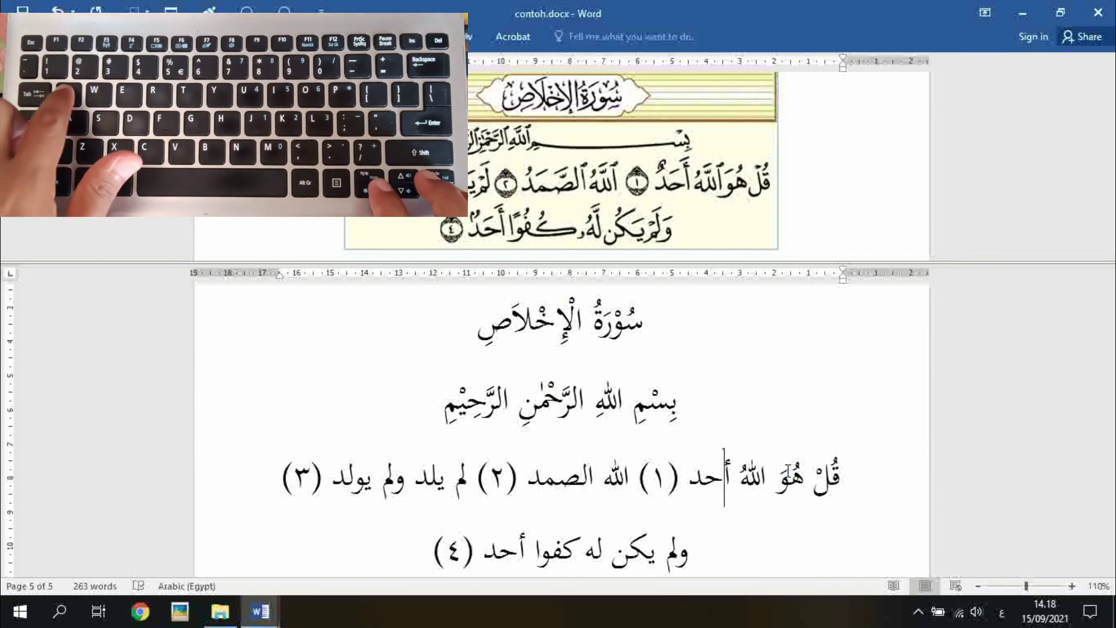
text(َد)
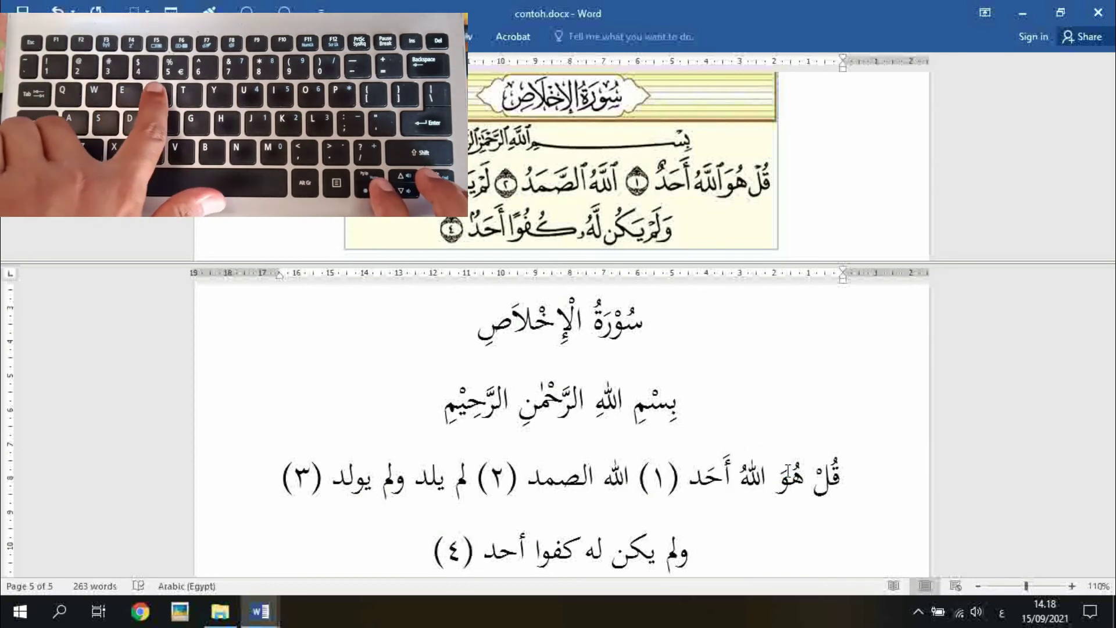
text(ٌ)
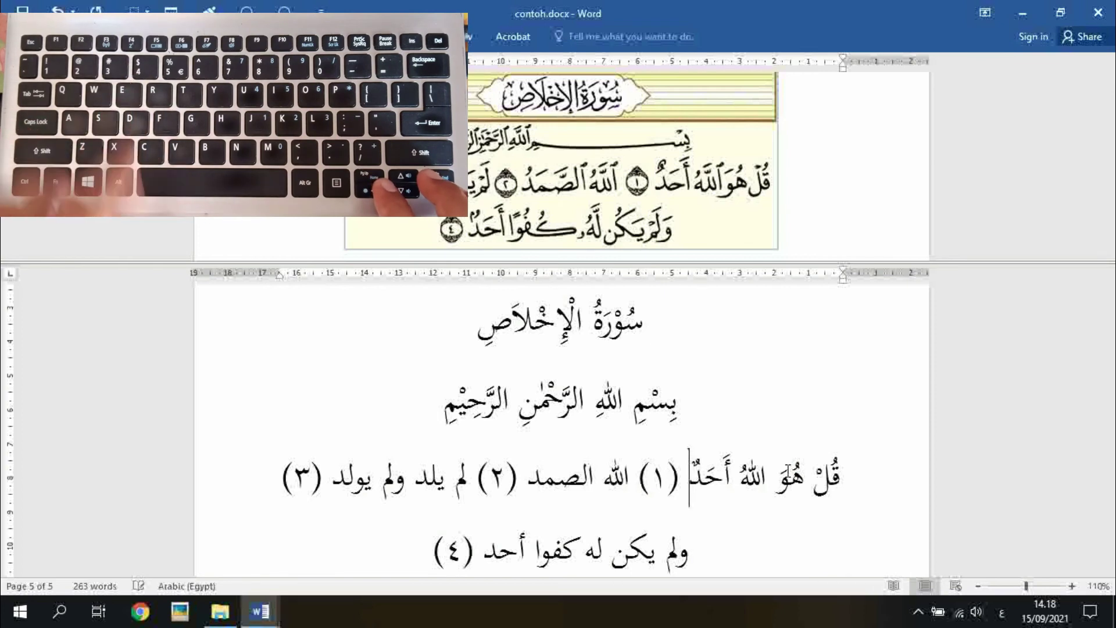
Step: Add shadda, fatha and damma to الصمد in the second verse
key(Left)
key(Left)
key(Left)
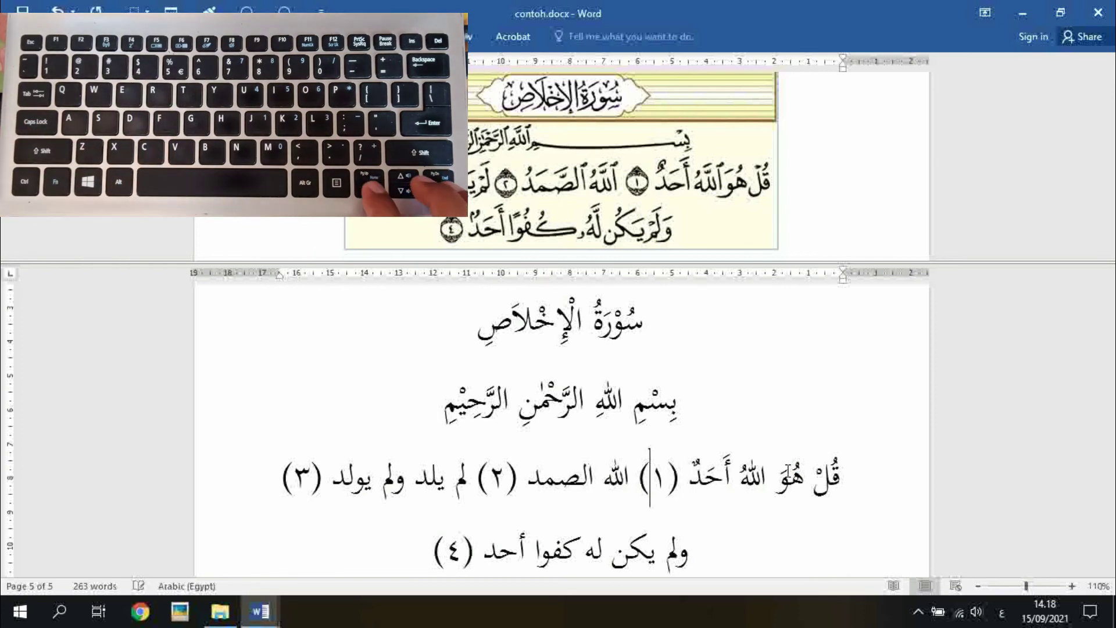
key(Left)
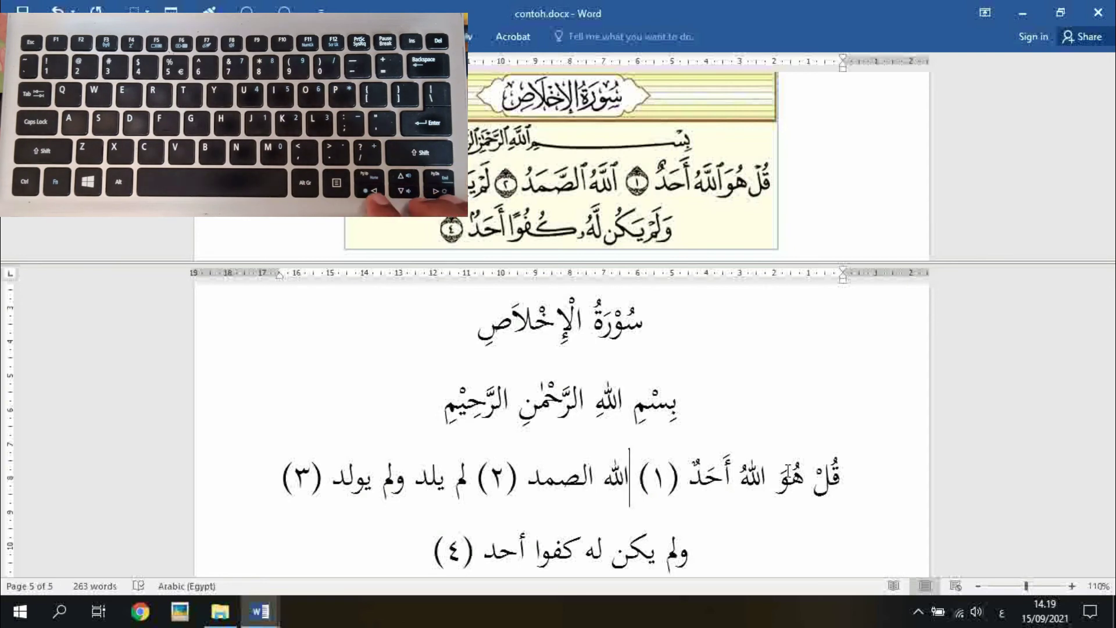
key(Left)
key(Left)
key(Left)
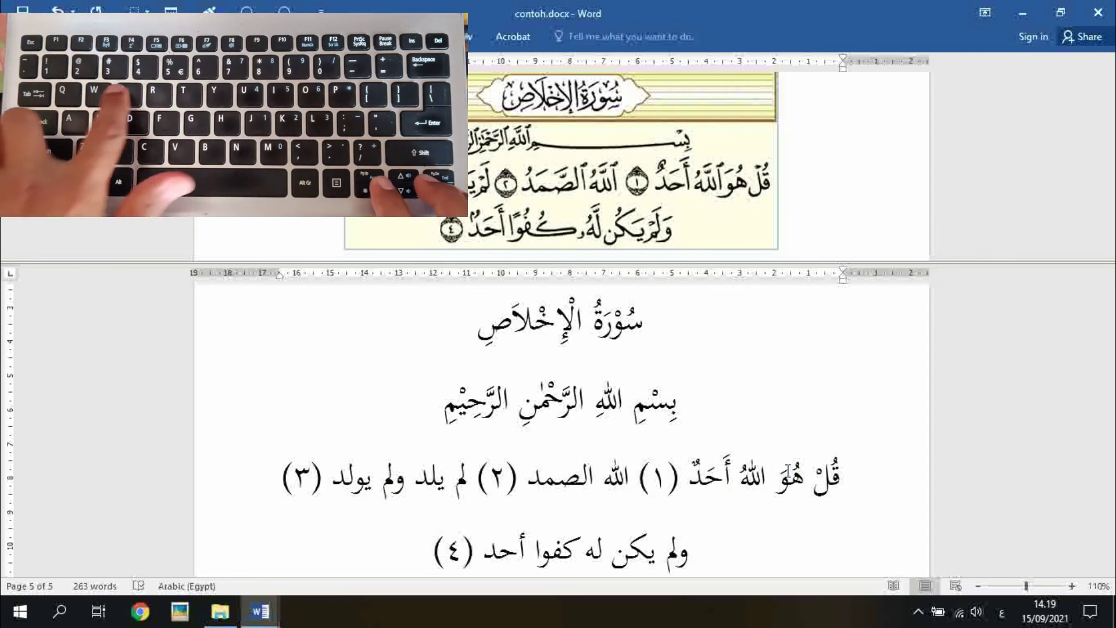
key(Left)
key(Left)
key(Left)
key(Left)
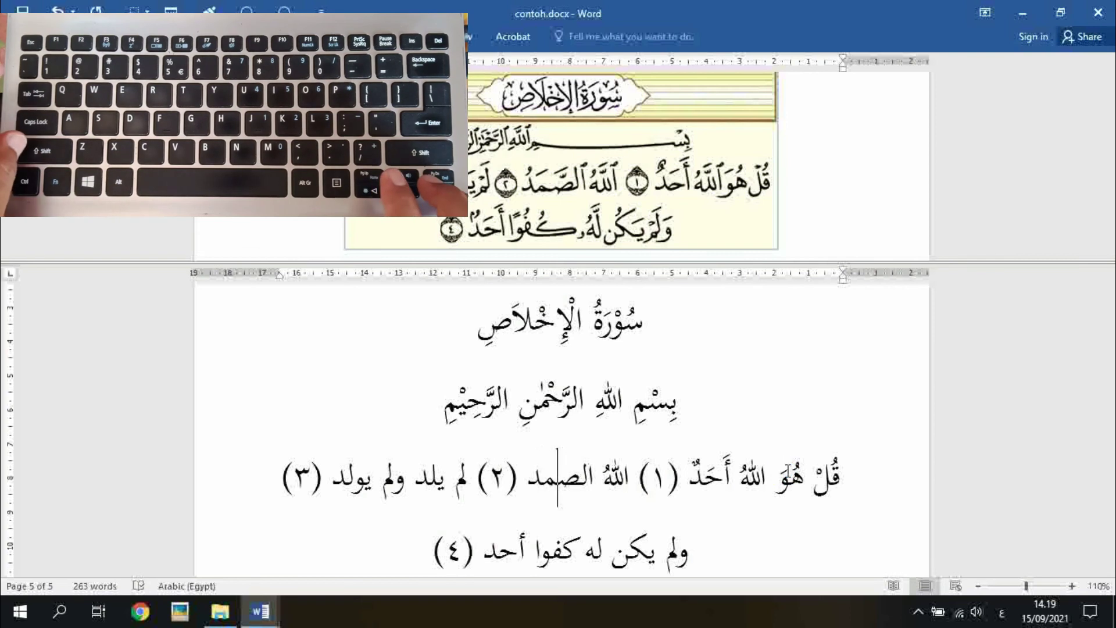
text(َّ)
key(Left)
text(َ)
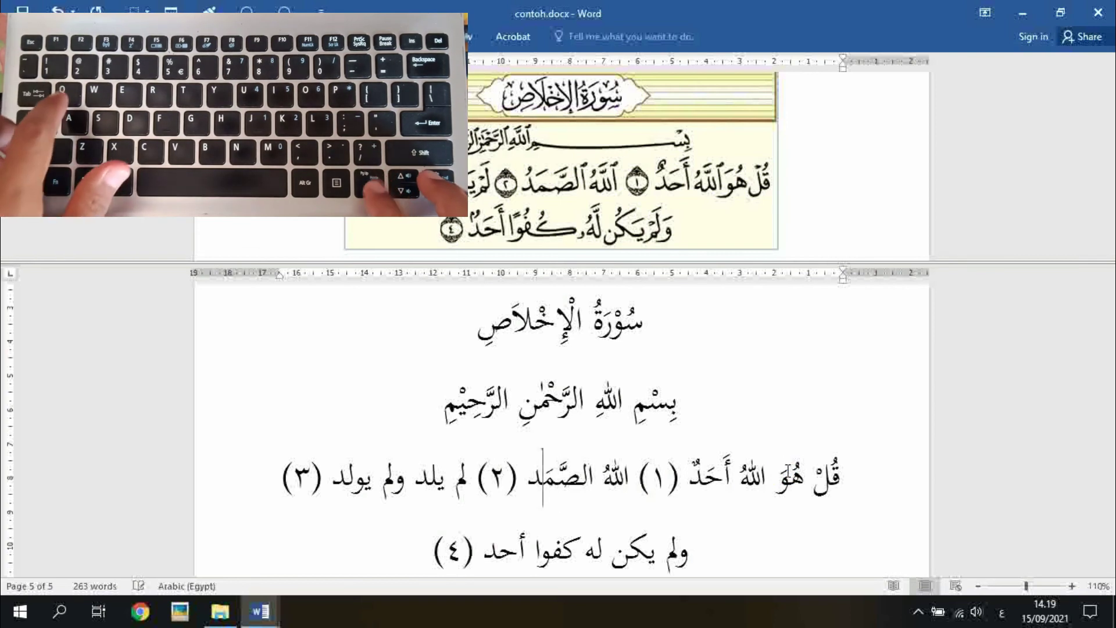
key(Left)
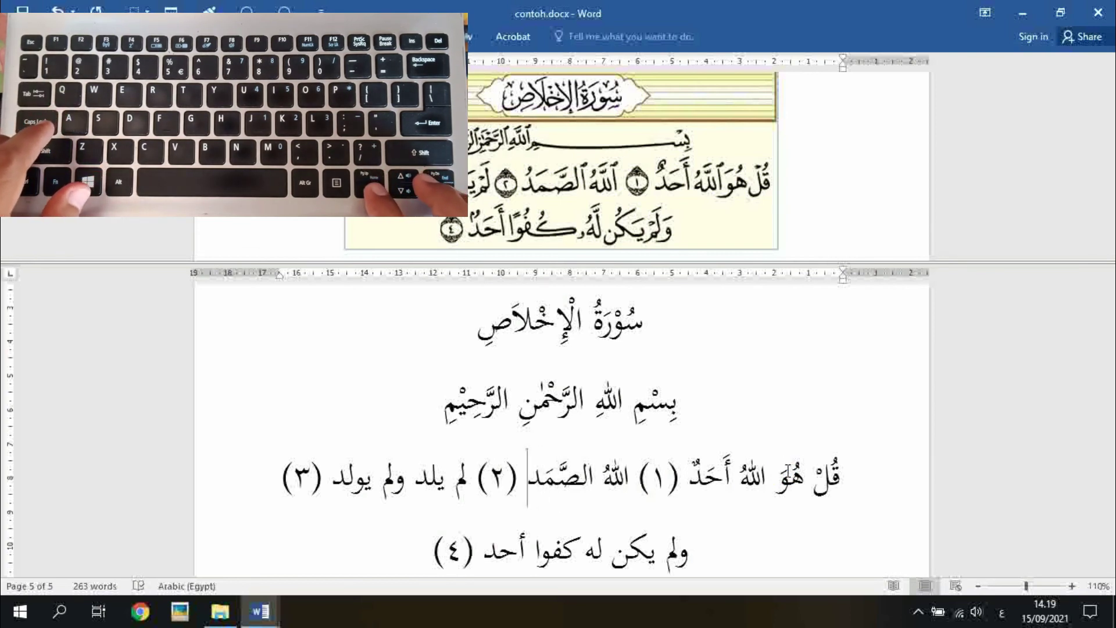
text(ُ)
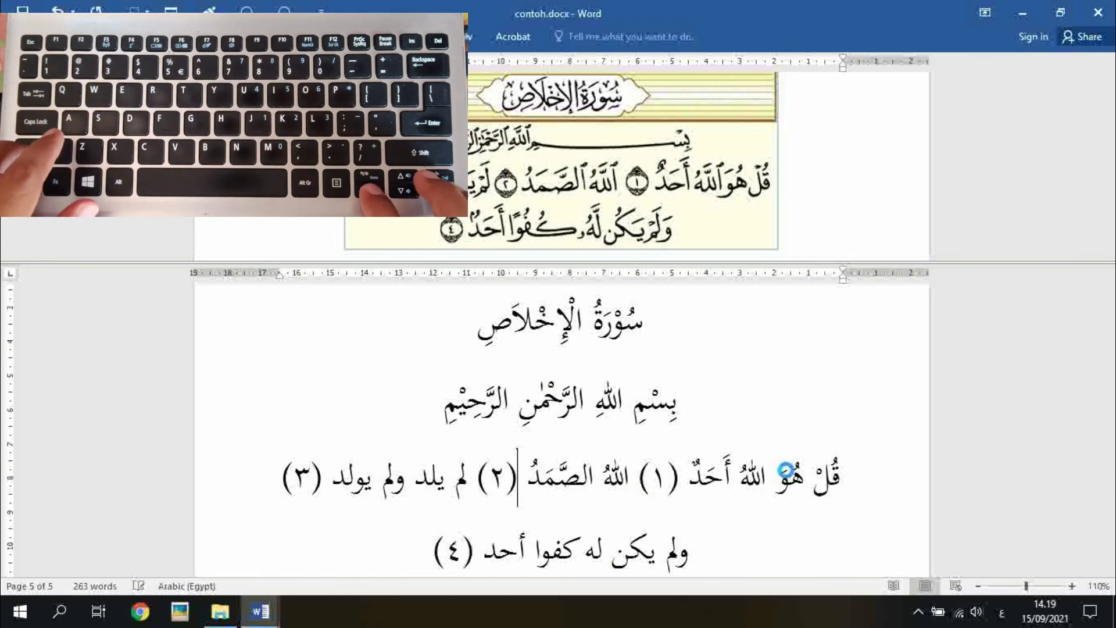
Step: Vowel the third verse's ولم يولد with harakat and stretch it with tatweel
key(Left)
key(Left)
key(Left)
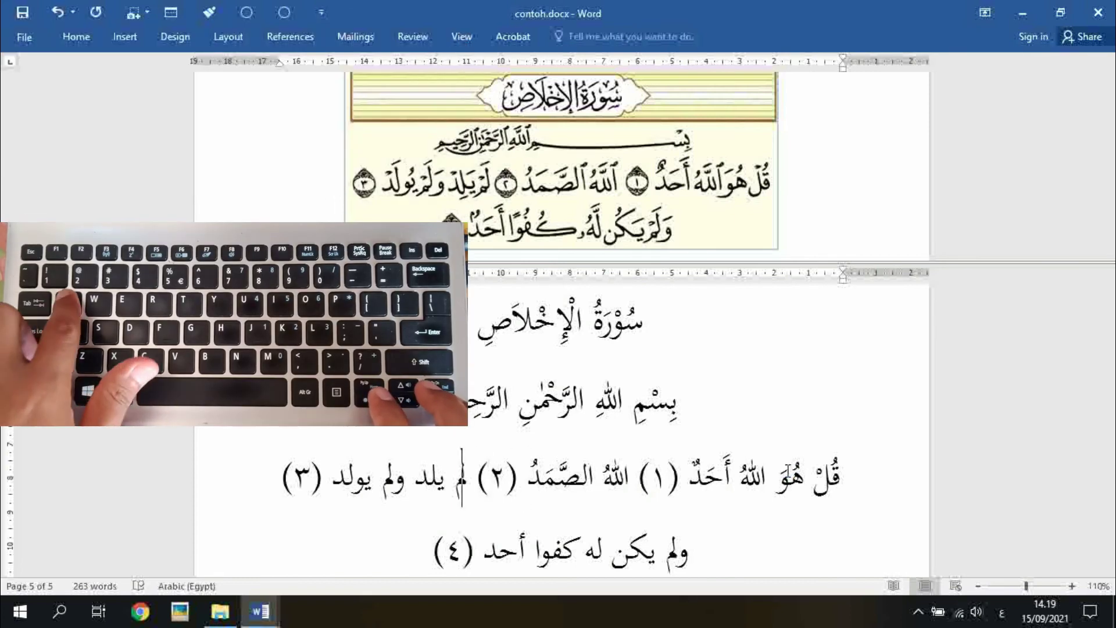
key(Left)
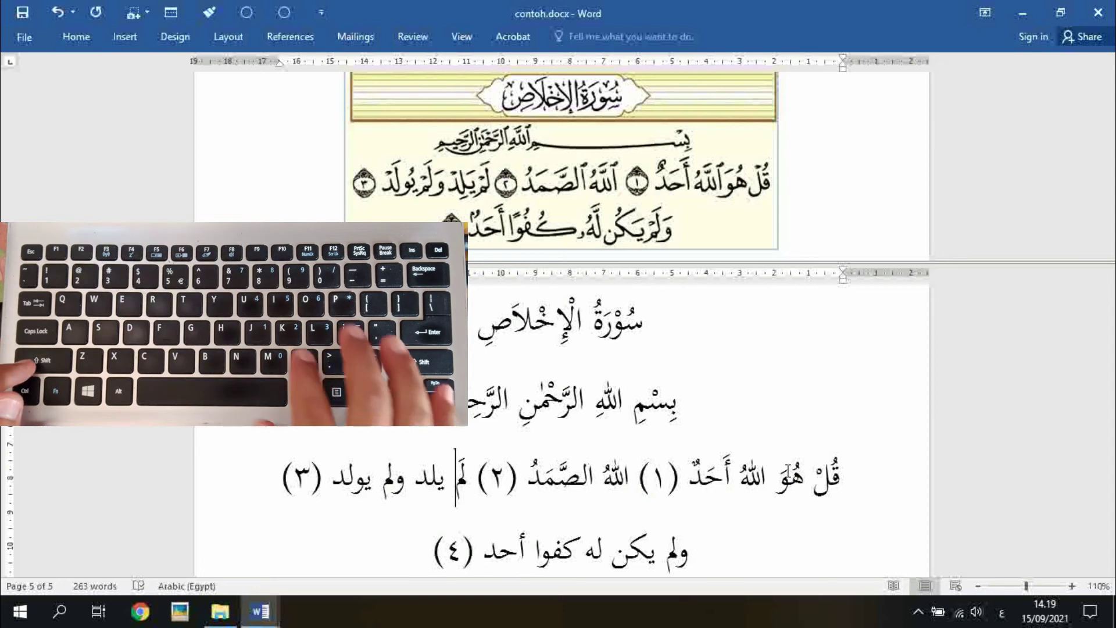
text(ْ)
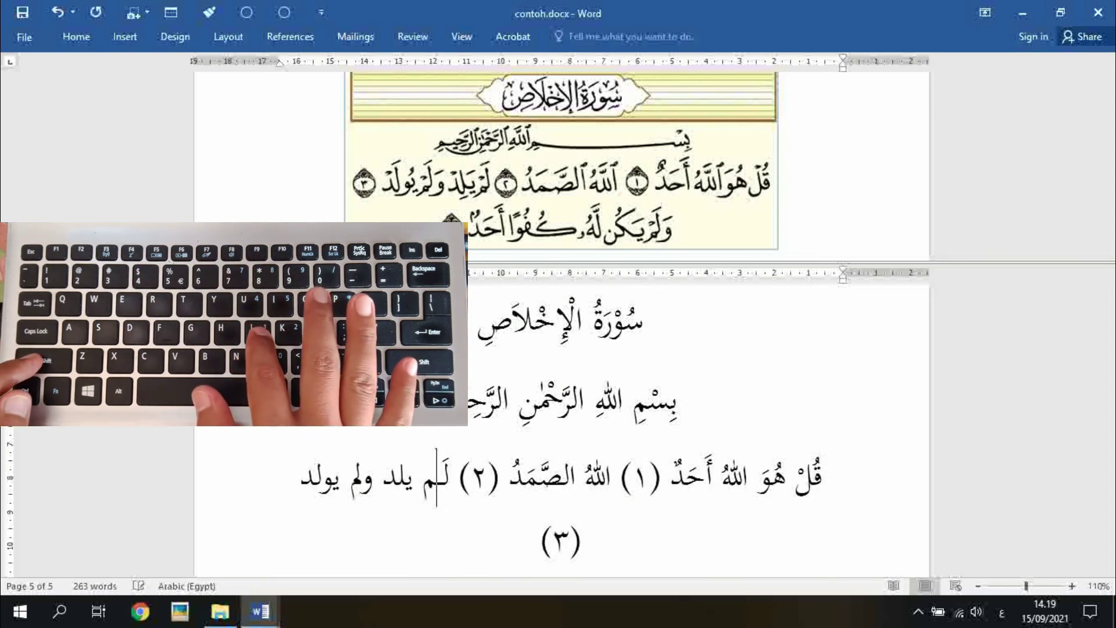
text(ـــــ)
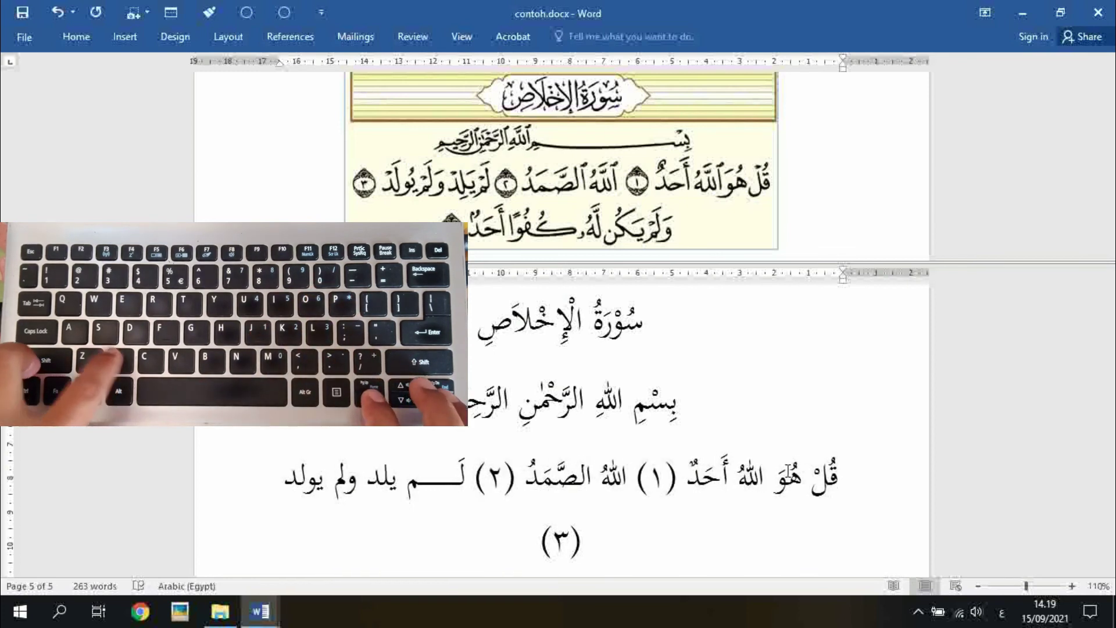
text(ْ)
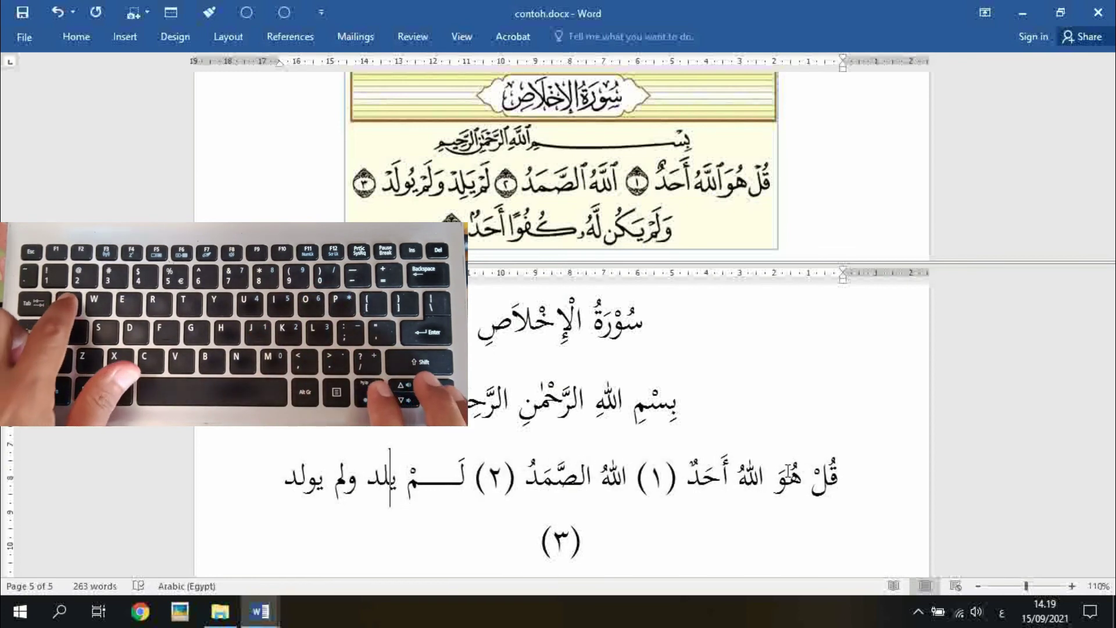
text(َ)
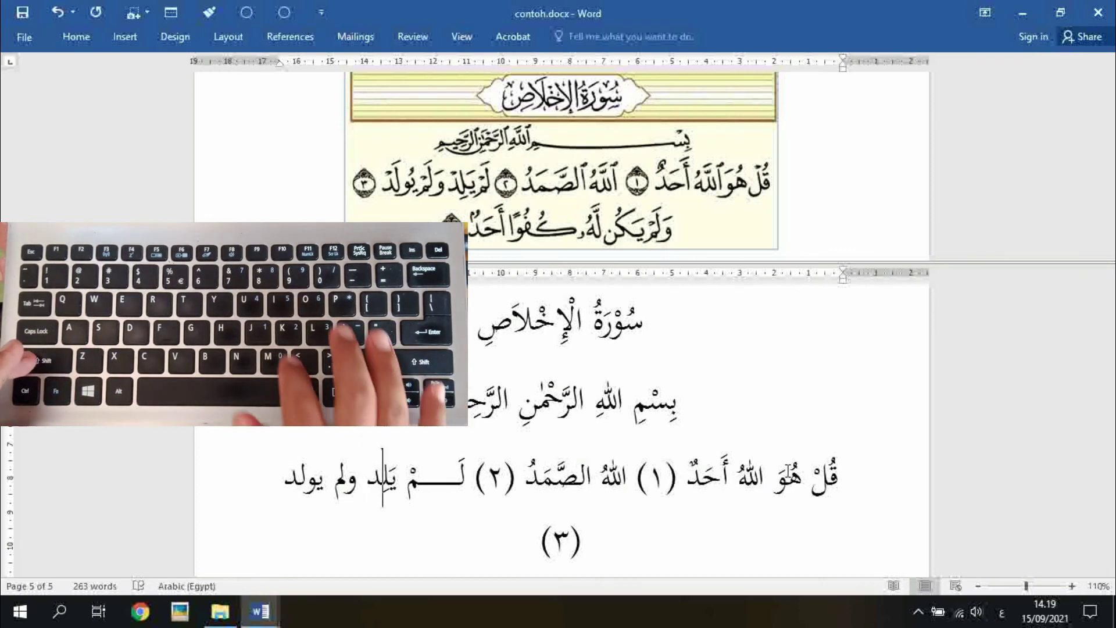
text(ِـــ)
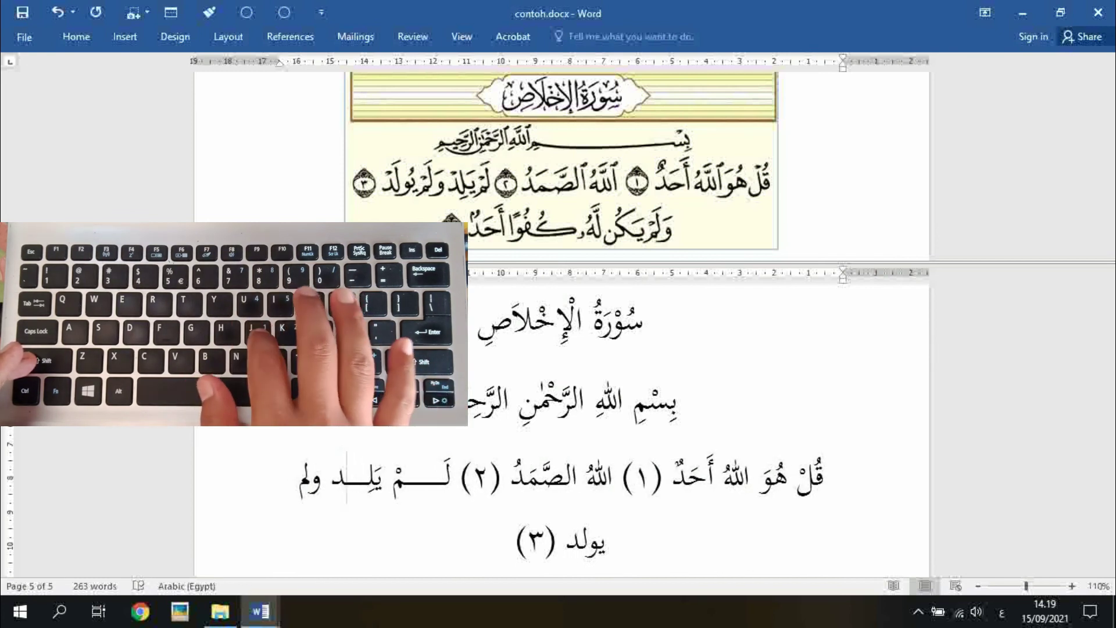
text(ــ)
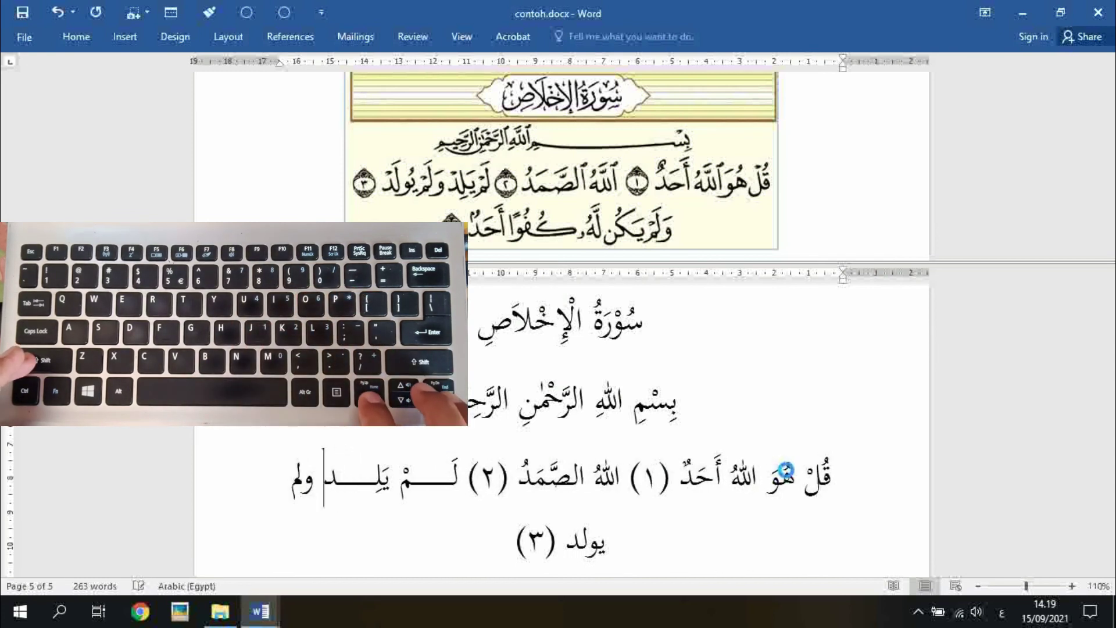
key(Left)
key(Left)
text(َ)
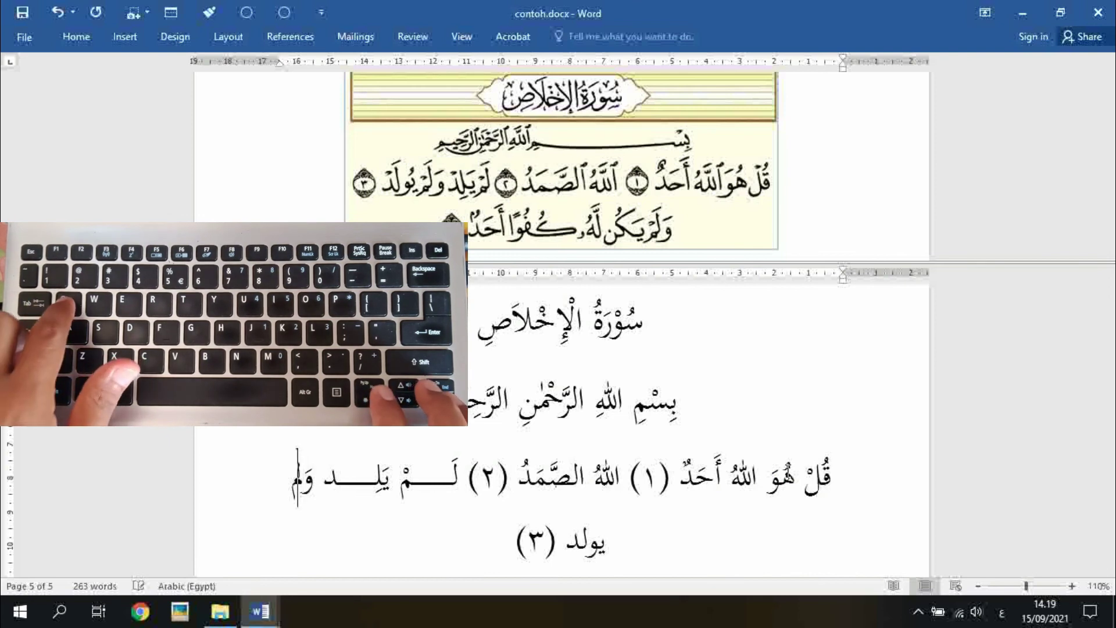
text(َ)
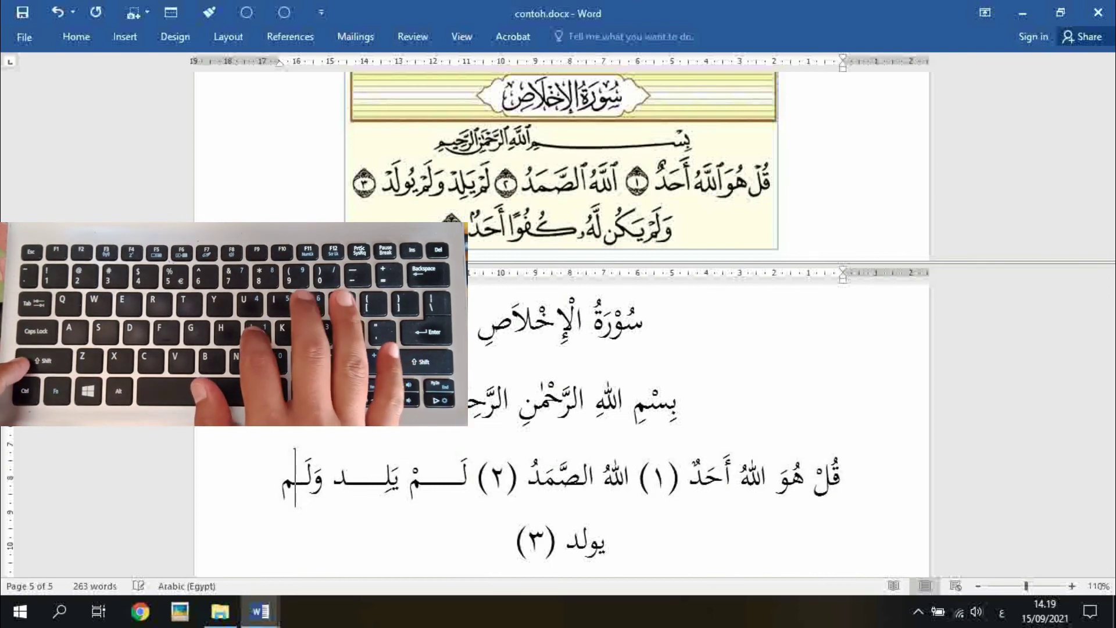
text(ـــم يولد (٣)
key(Left)
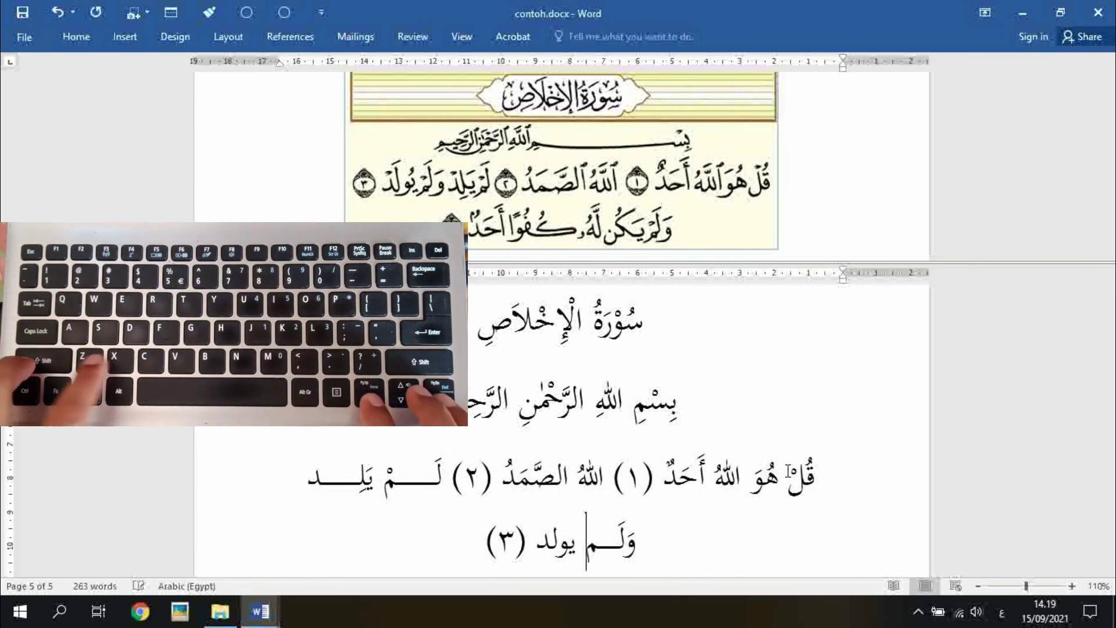
text(ْ)
key(Left)
key(Left)
text(ُ)
key(Left)
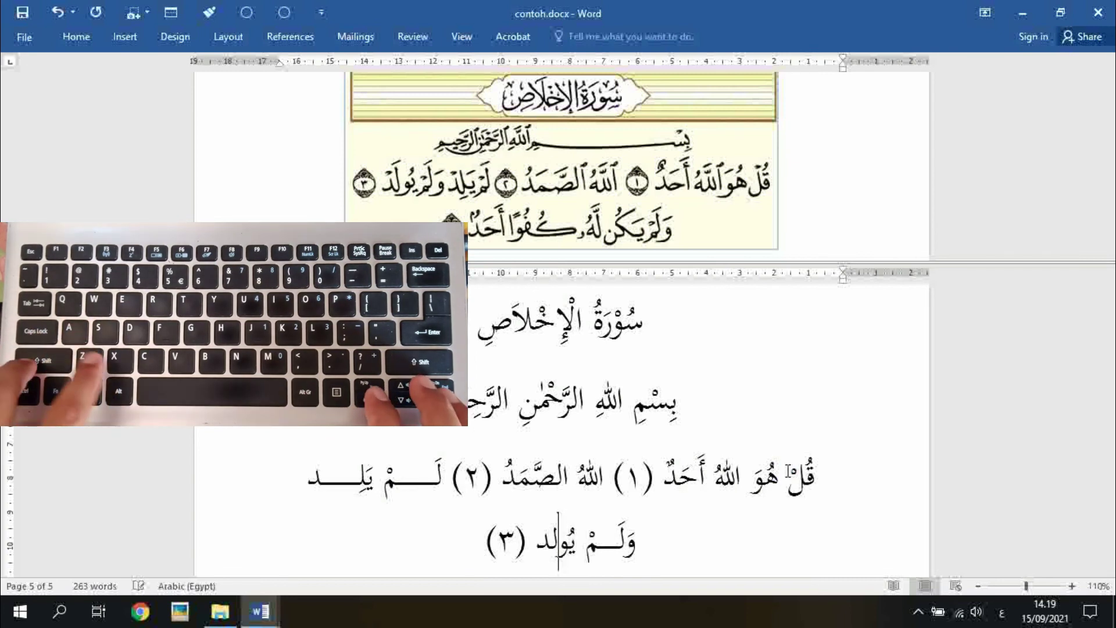
text(ْ)
key(Left)
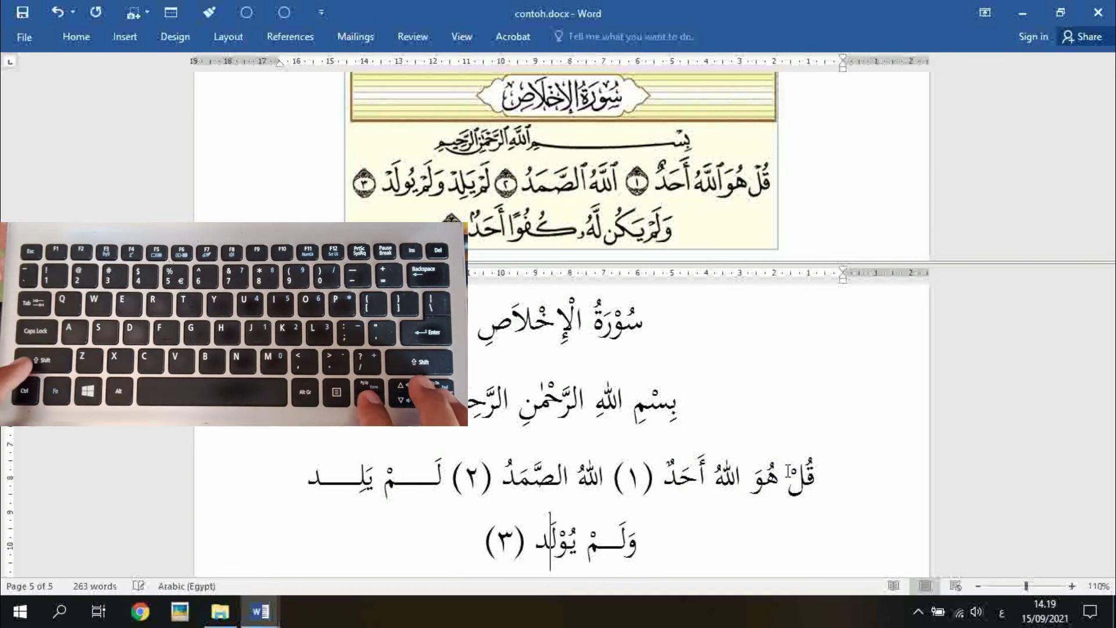
text(ــ)
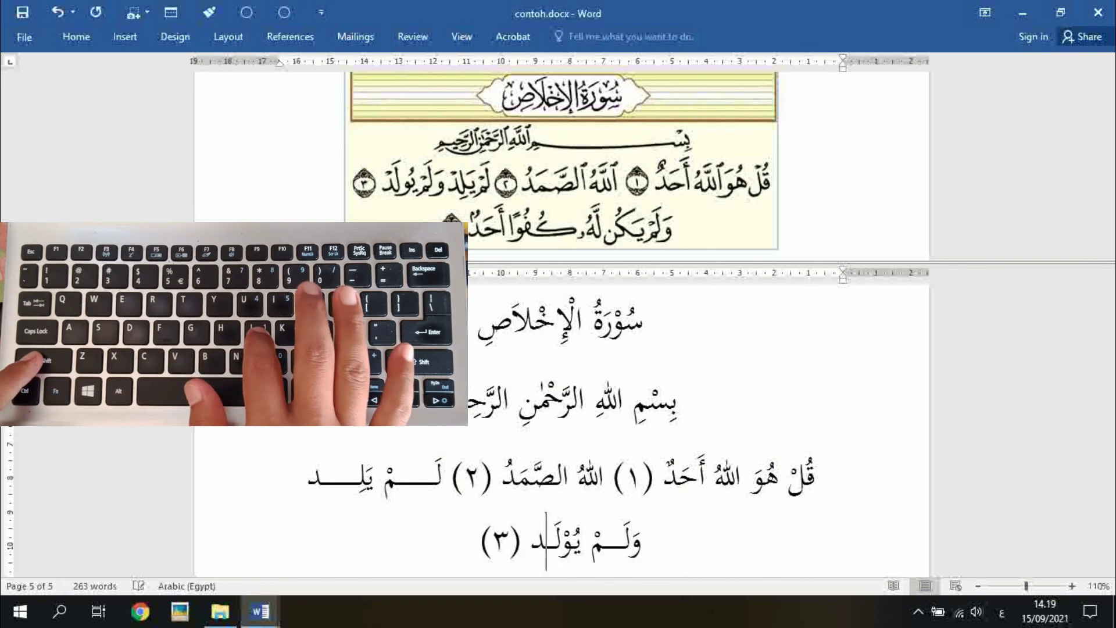
text(ــ)
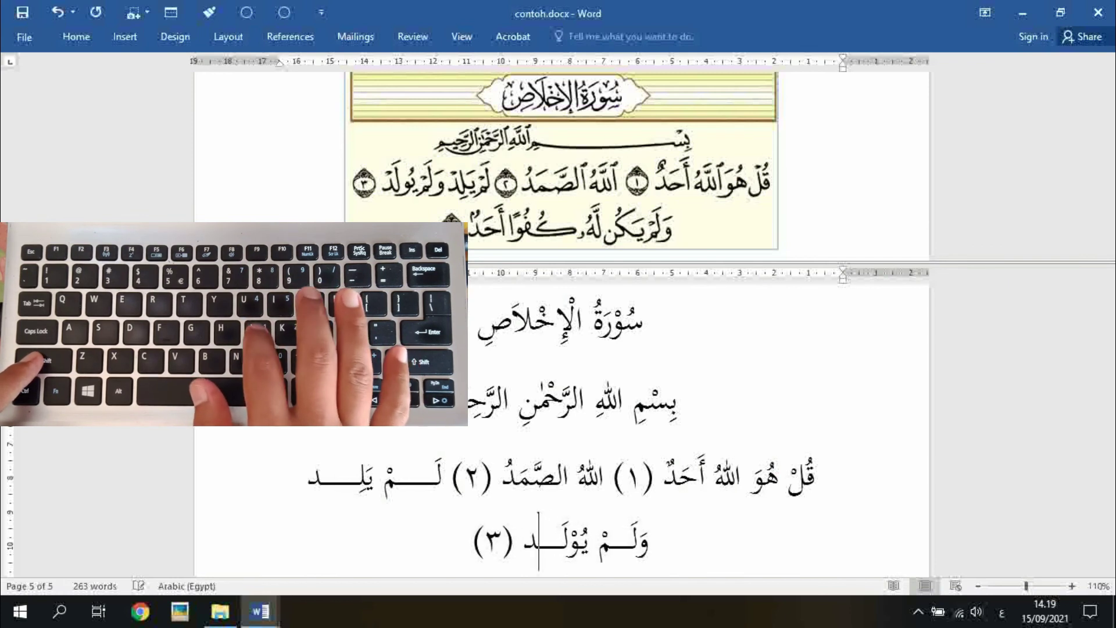
text(ـــ)
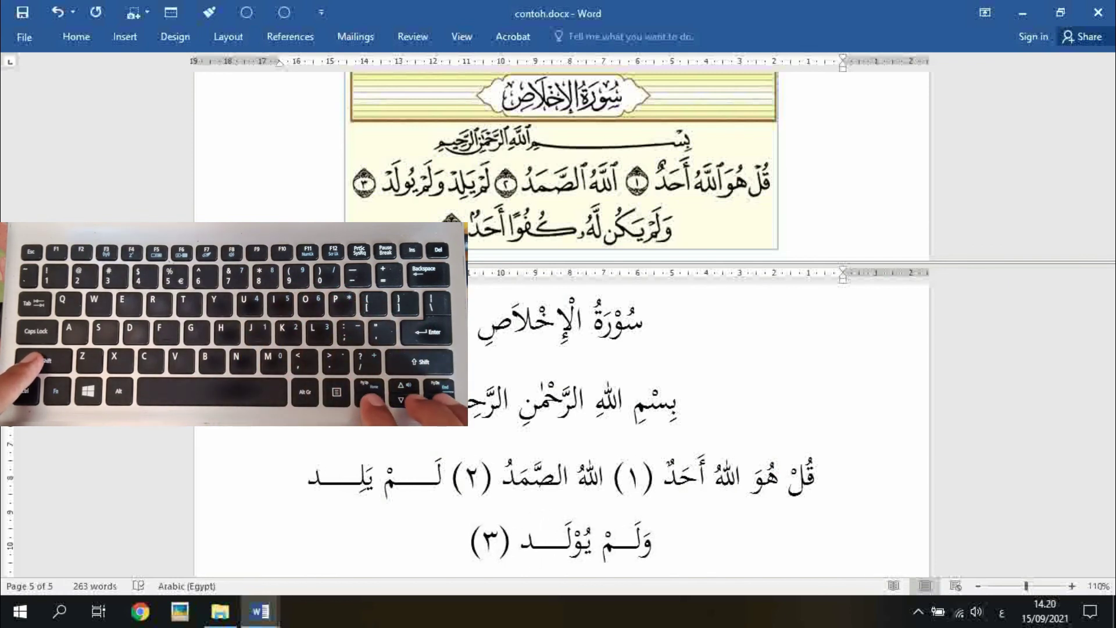
key(Left)
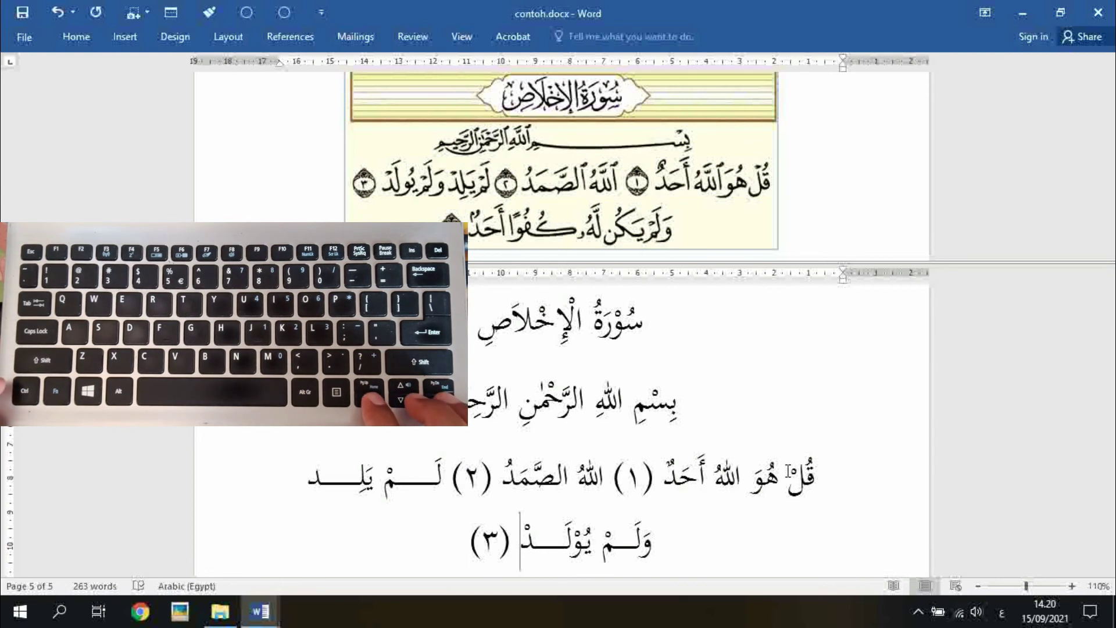
key(ctrl+Left)
Step: Remove the stray tatweel before verse four and vowel ولم as وَلَـــمْ
key(ctrl+Down)
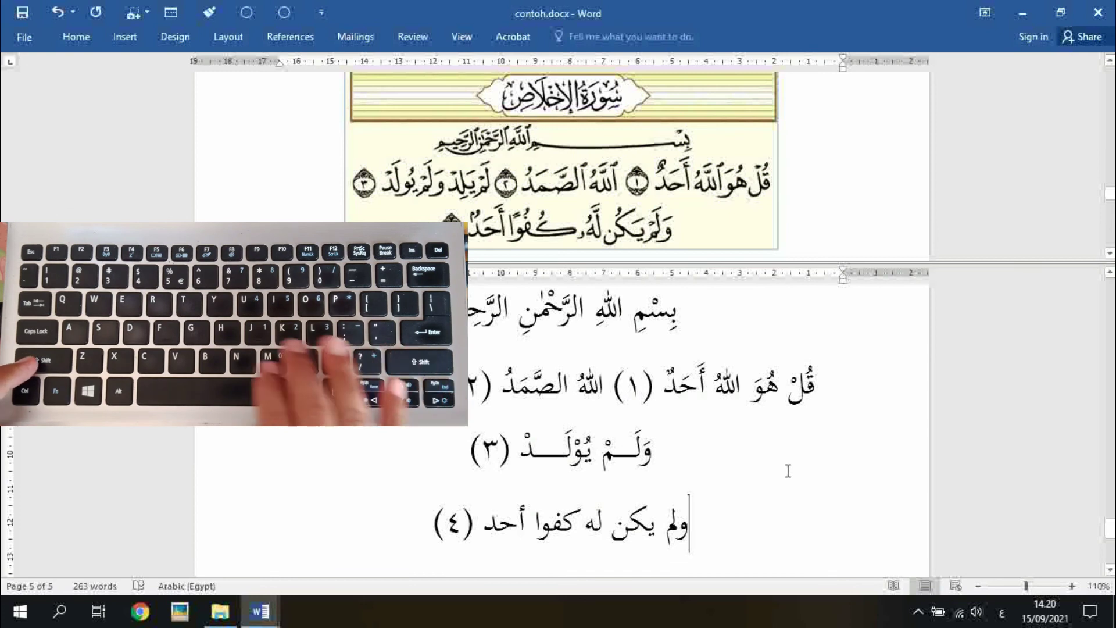
text(ـ)
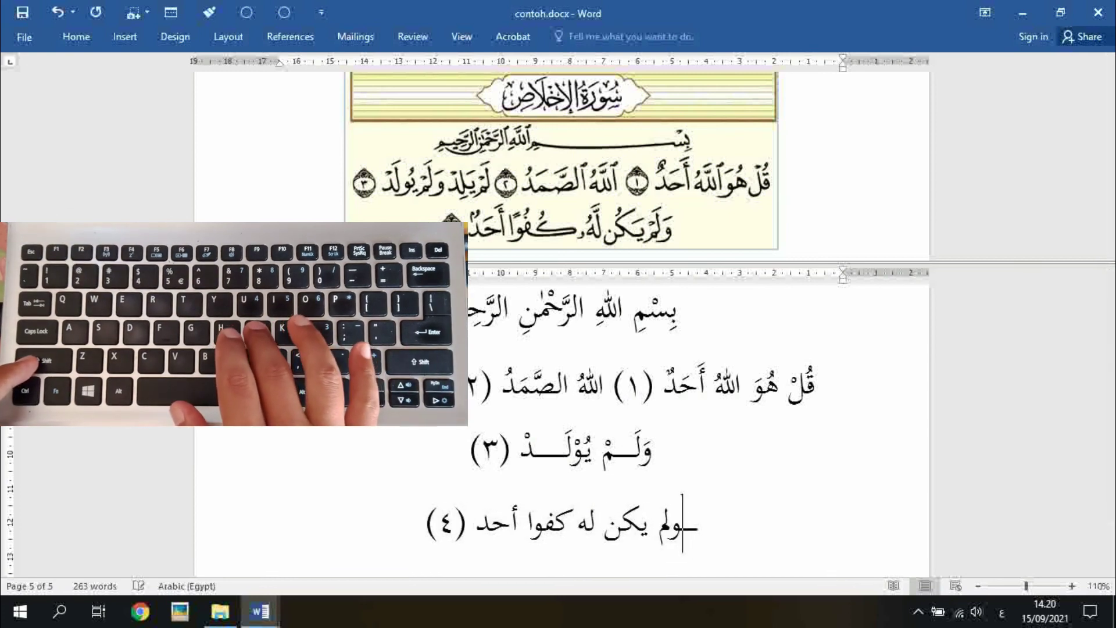
text(ــ)
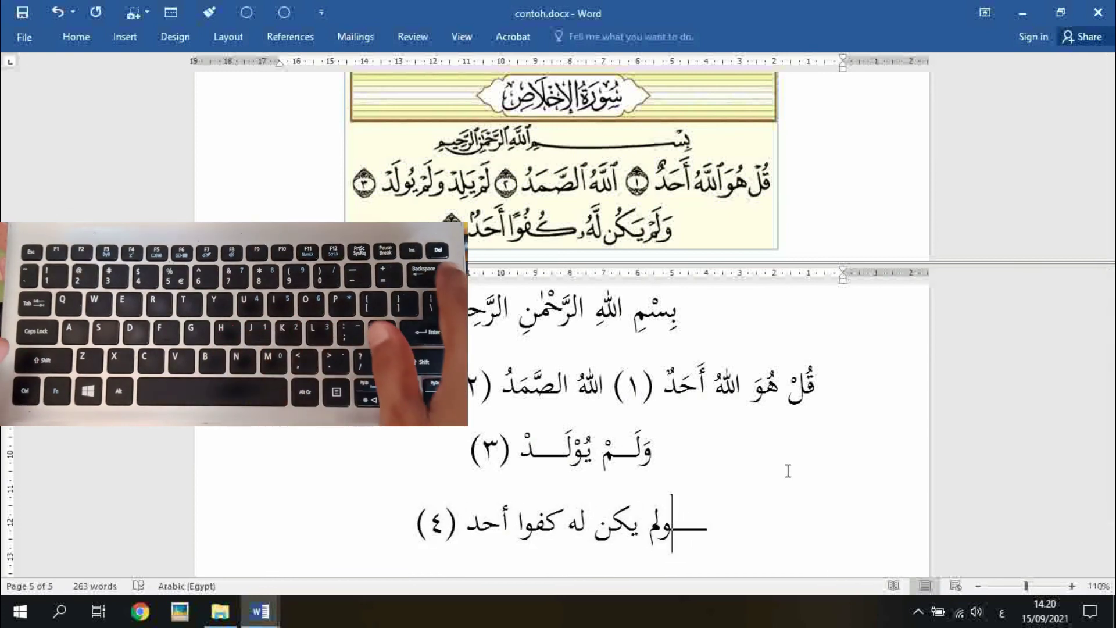
key(BackSpace)
key(BackSpace)
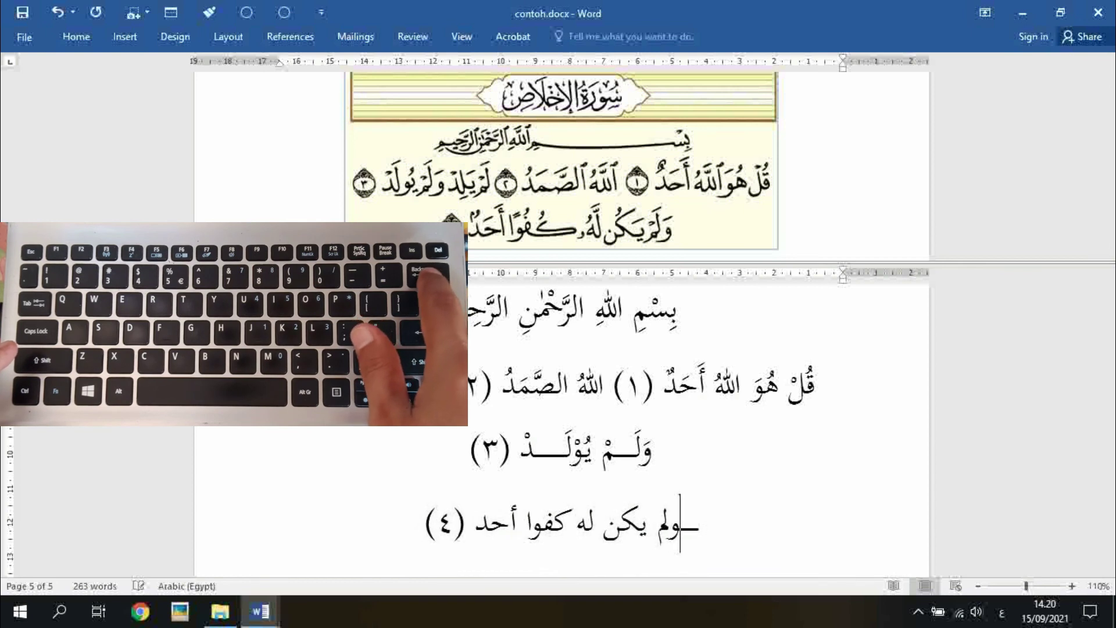
key(BackSpace)
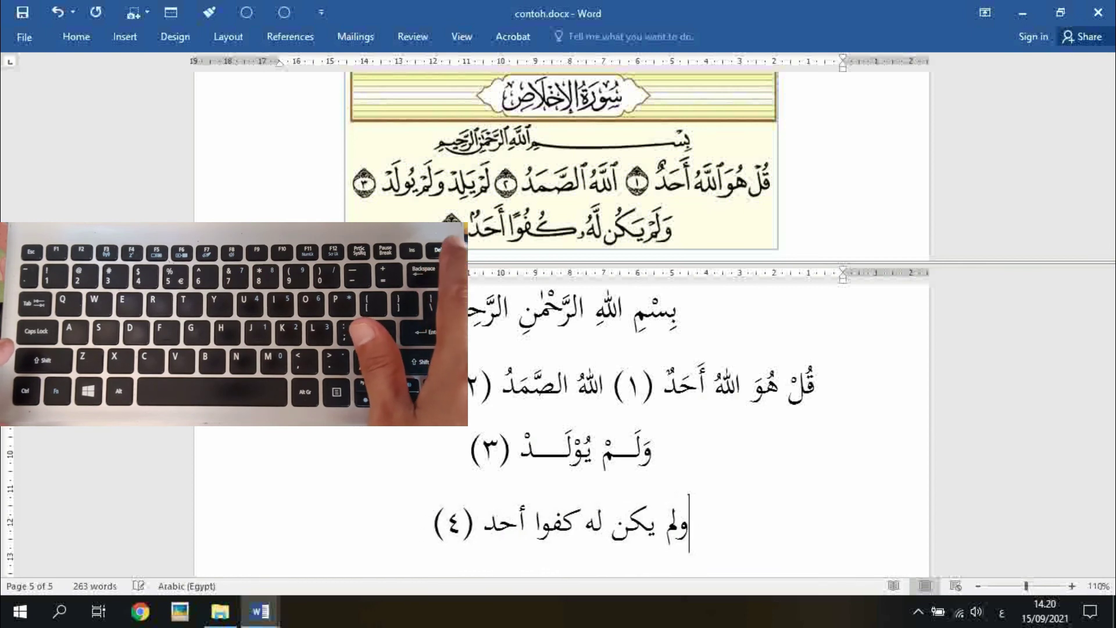
key(Left)
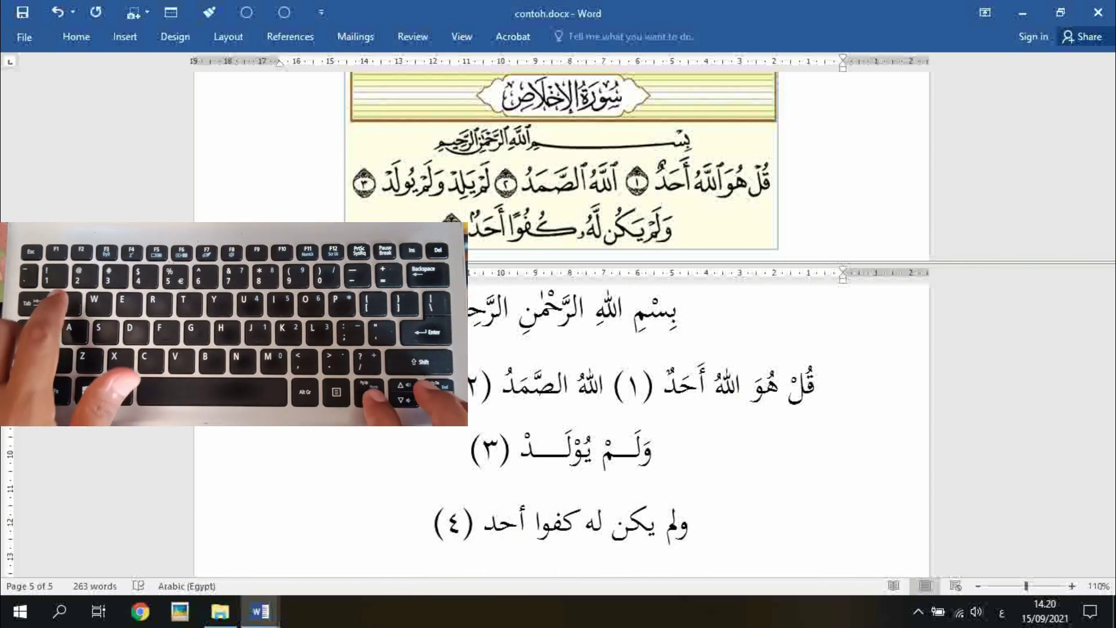
text(َلَ)
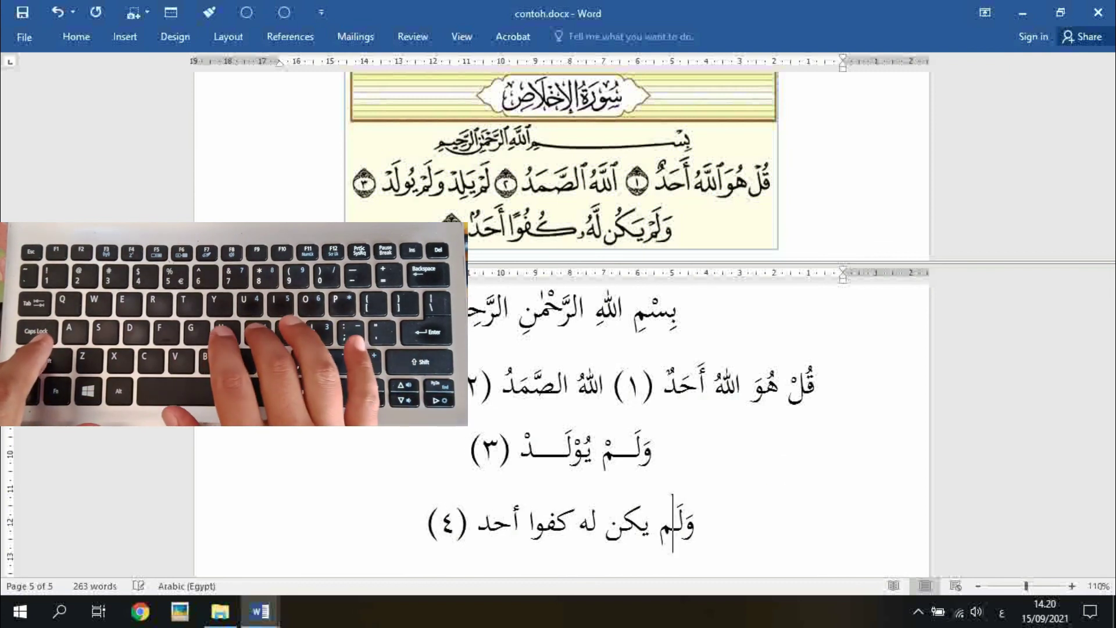
text(ــــ)
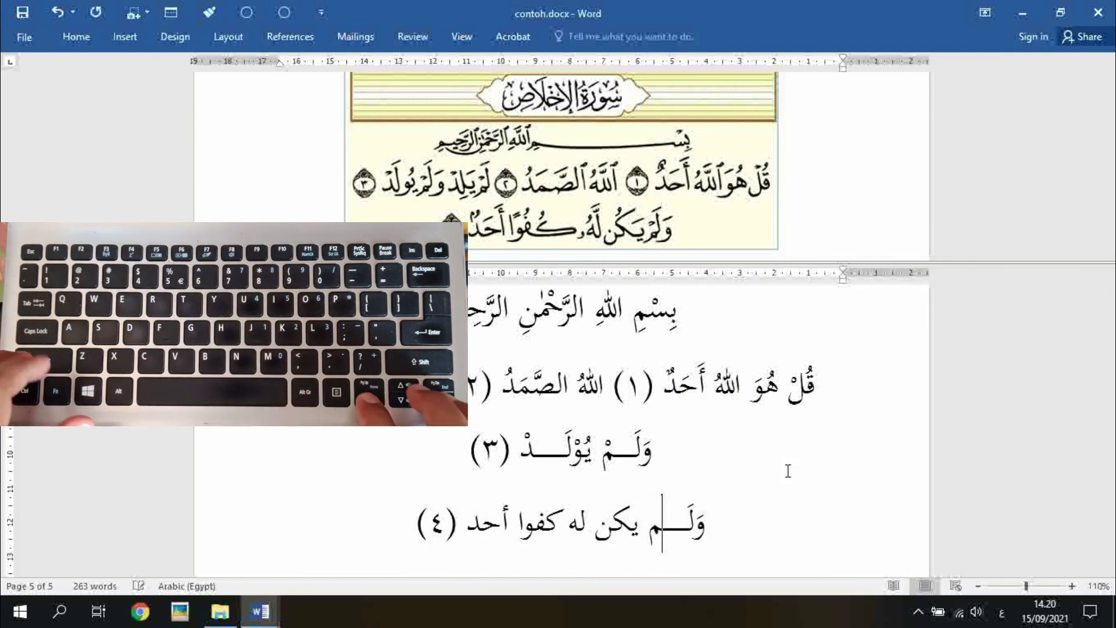
key(Left)
text(ْ)
Step: Vowel the words يكن and له as يَكُنْ لَهُ
key(Left)
key(Left)
text(َ)
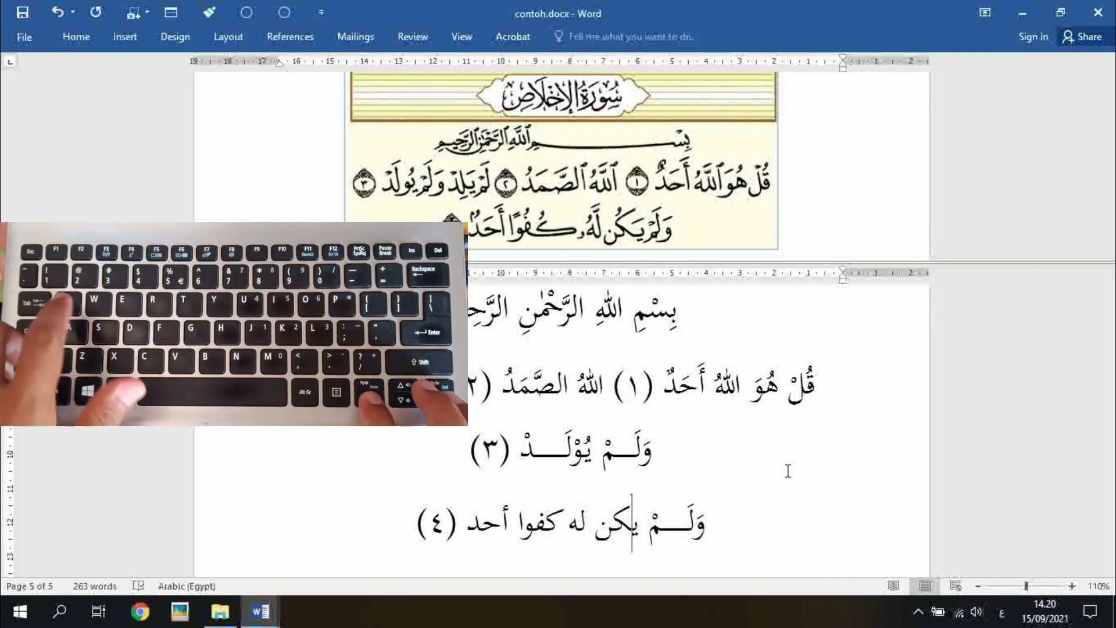
key(Left)
text(ُ)
key(Left)
text(ْ)
key(Left)
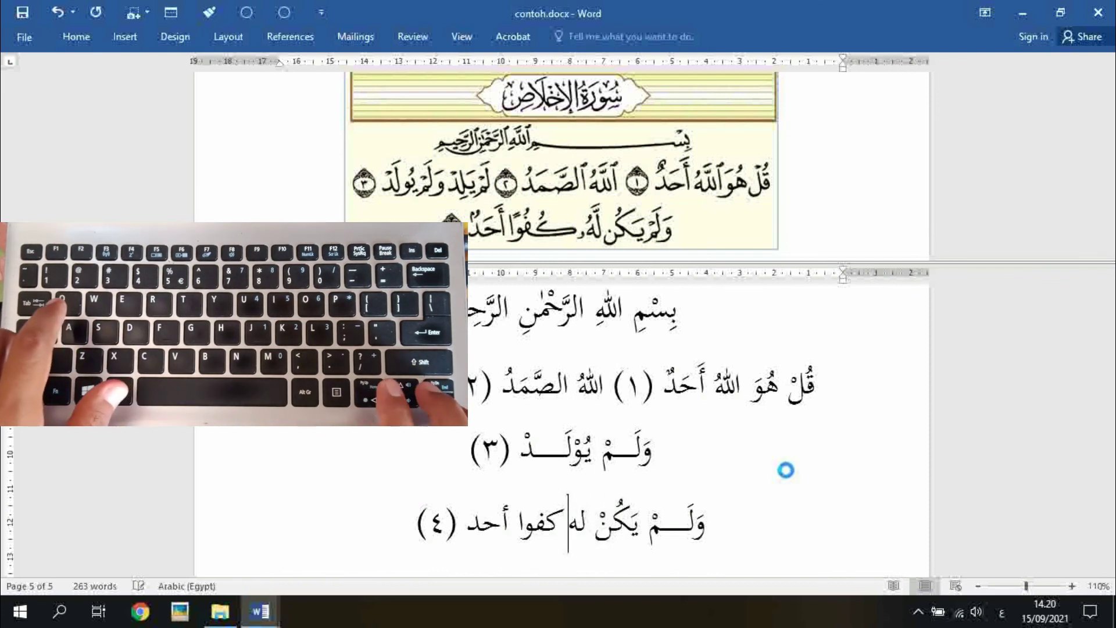
text(َ)
key(Left)
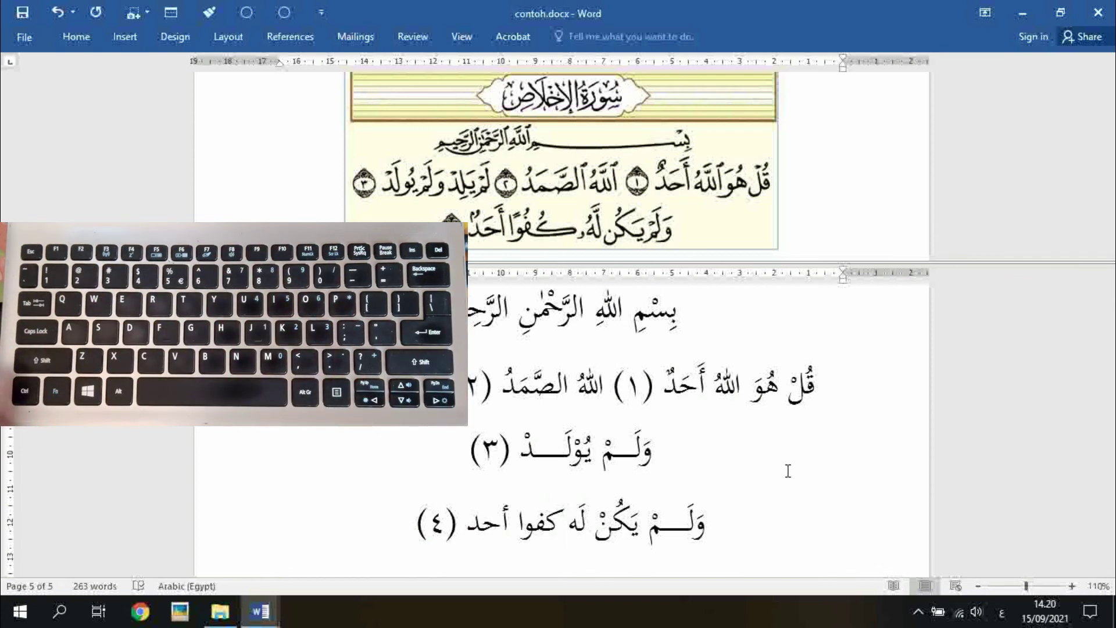
text(ُ)
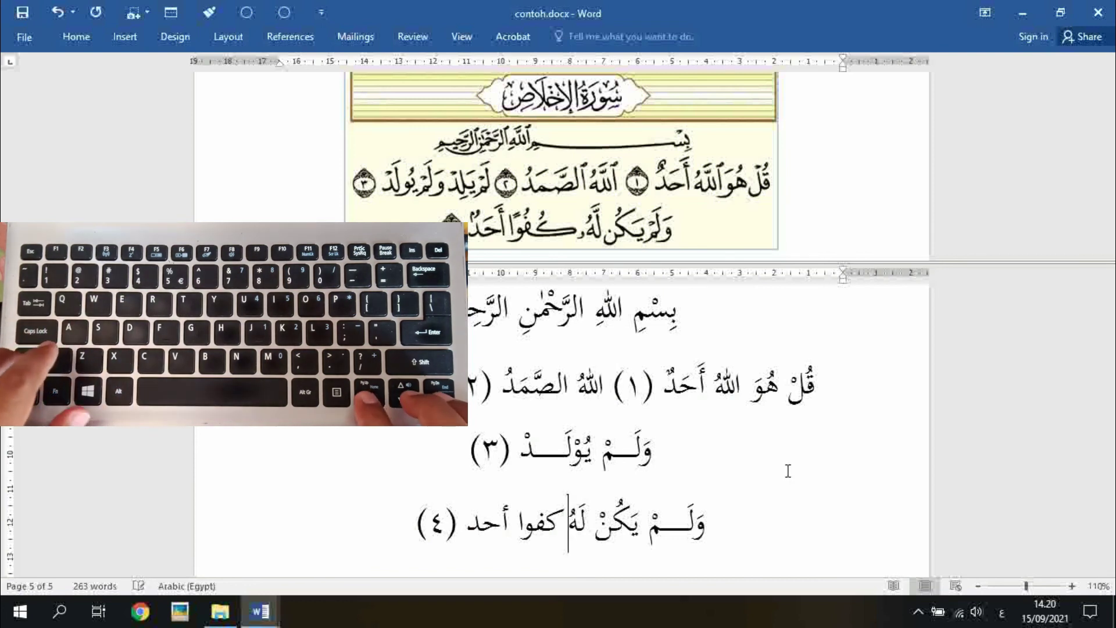
Step: Vowel كفوا as كُفُوًا and add fatha and tanwin marks to أحد
key(Left)
key(Left)
text(ُ)
key(Left)
text(ُ)
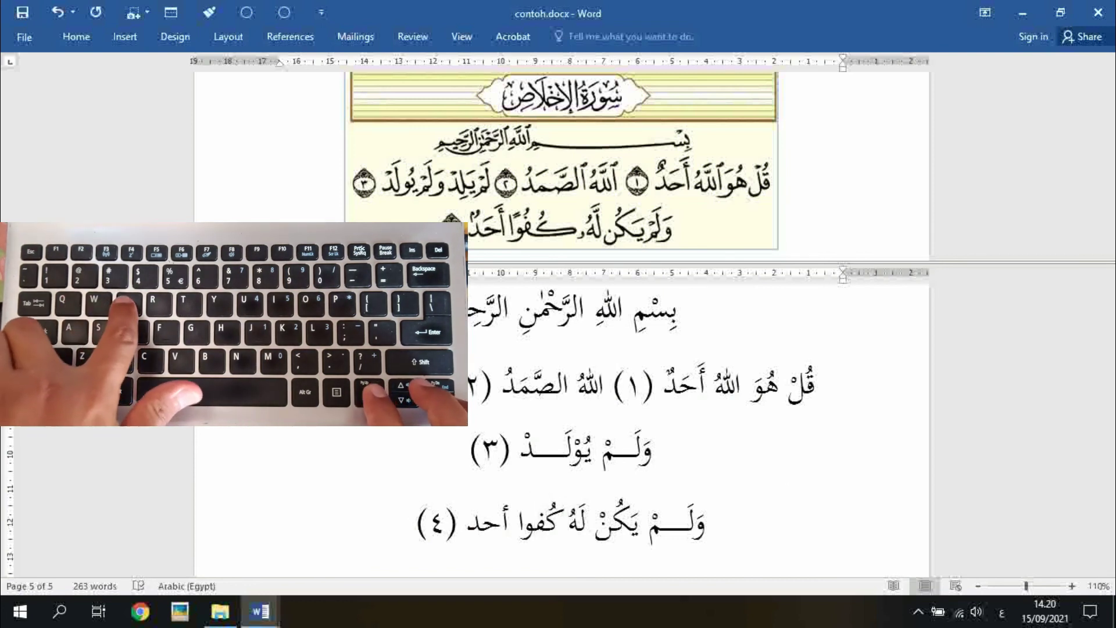
key(Left)
text(ً)
key(Left)
key(Left)
key(Left)
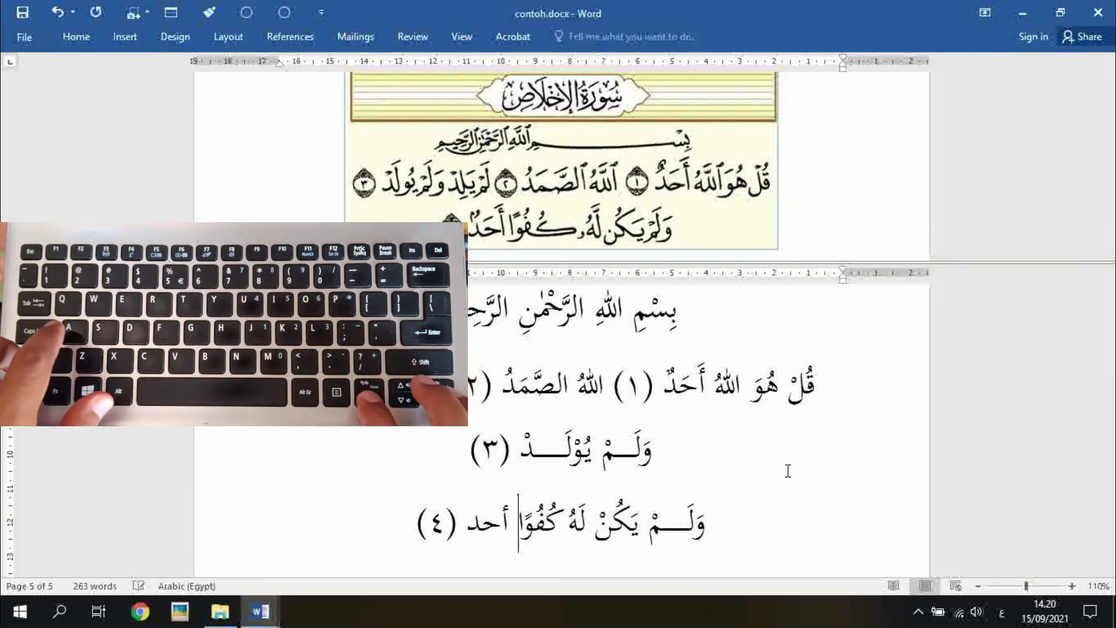
text(َد)
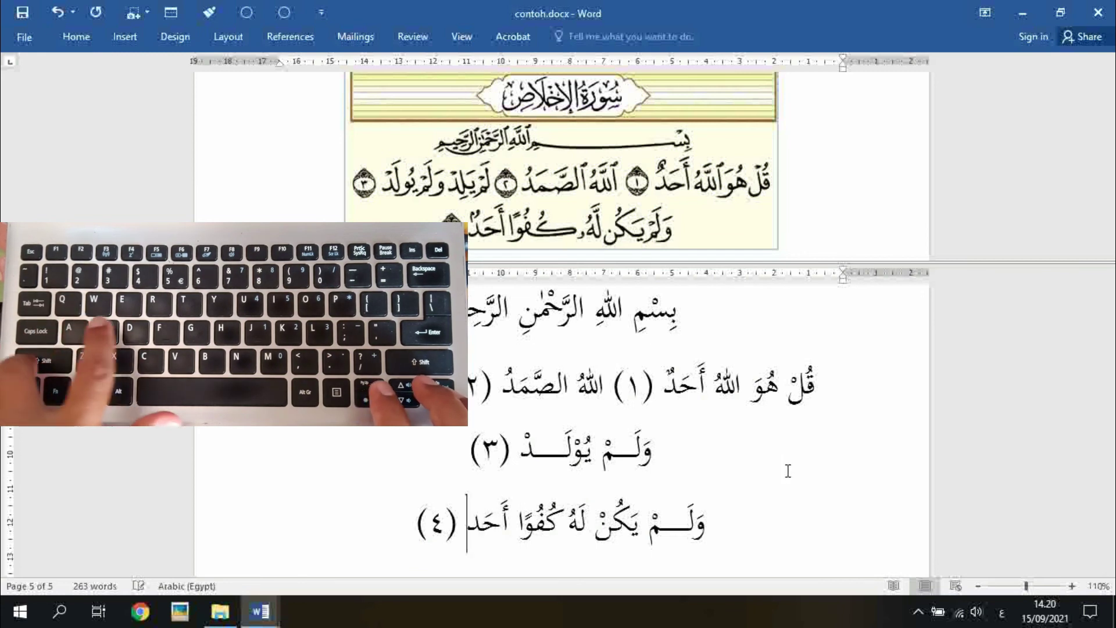
text(ٌ)
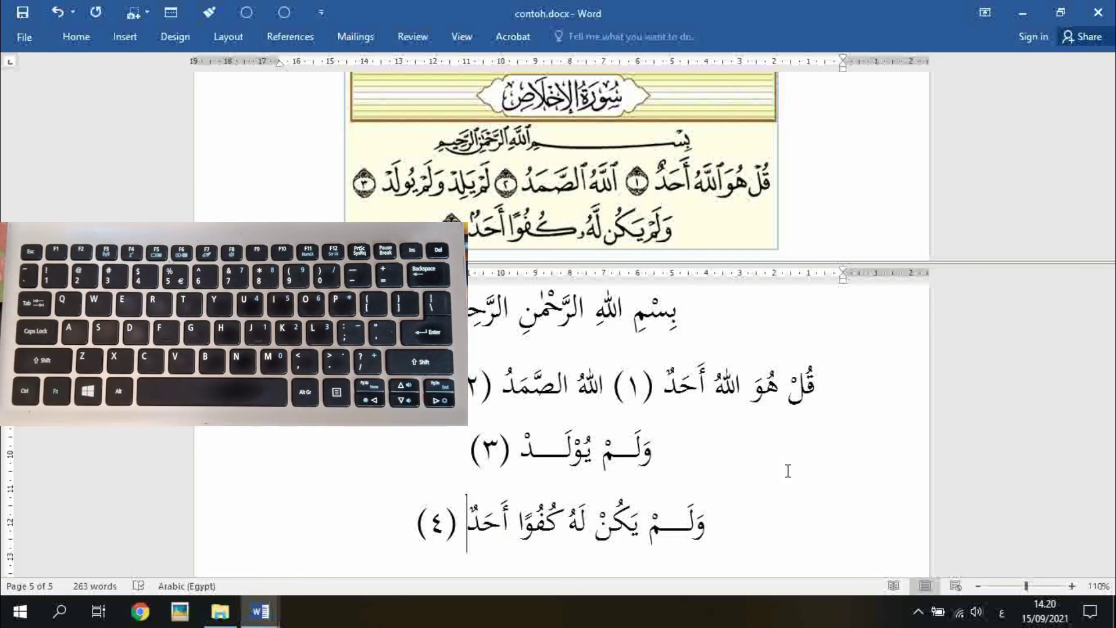